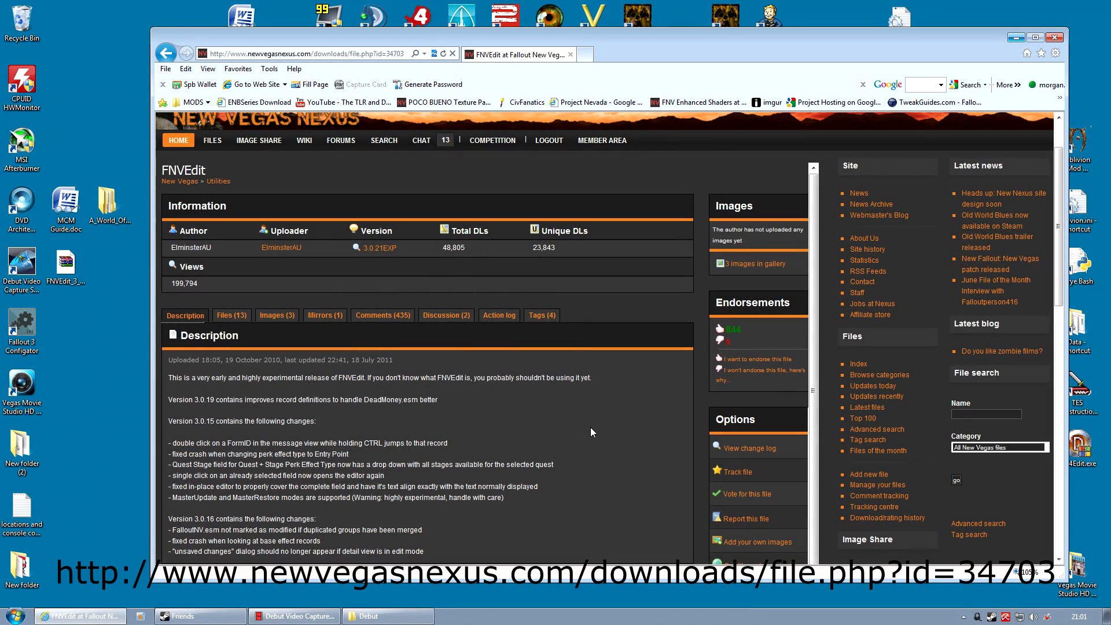
Step: Show the FNVEdit page's list of files and look over the main file FNVEdit_3_0_21_EXPERIMENTAL
left_click(229, 315)
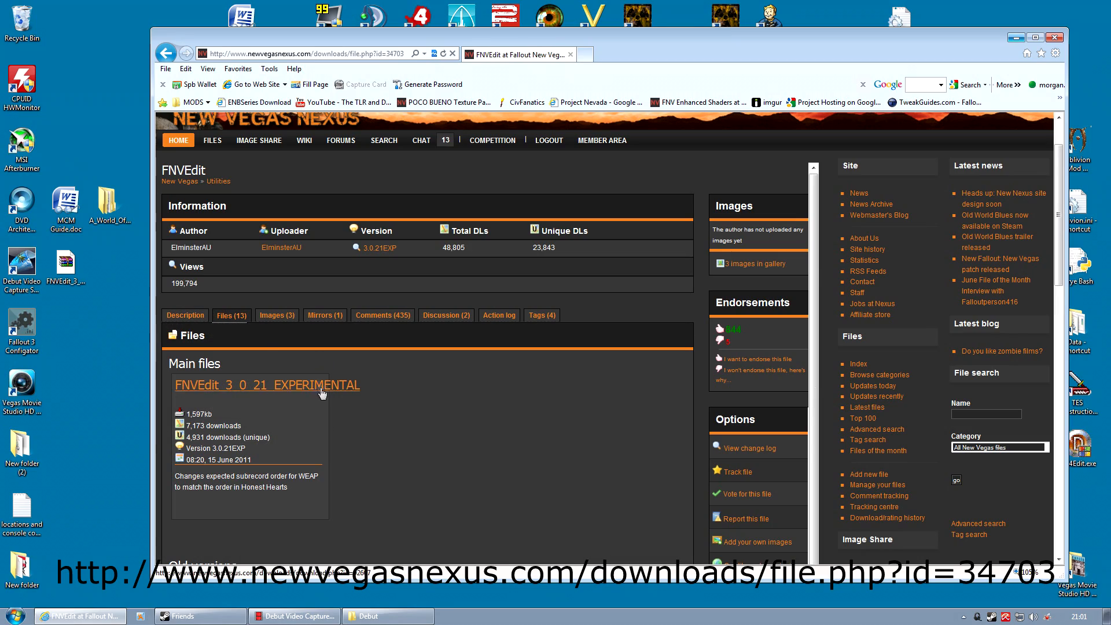
scroll(370, 414, "down", 10)
scroll(380, 390, "up", 10)
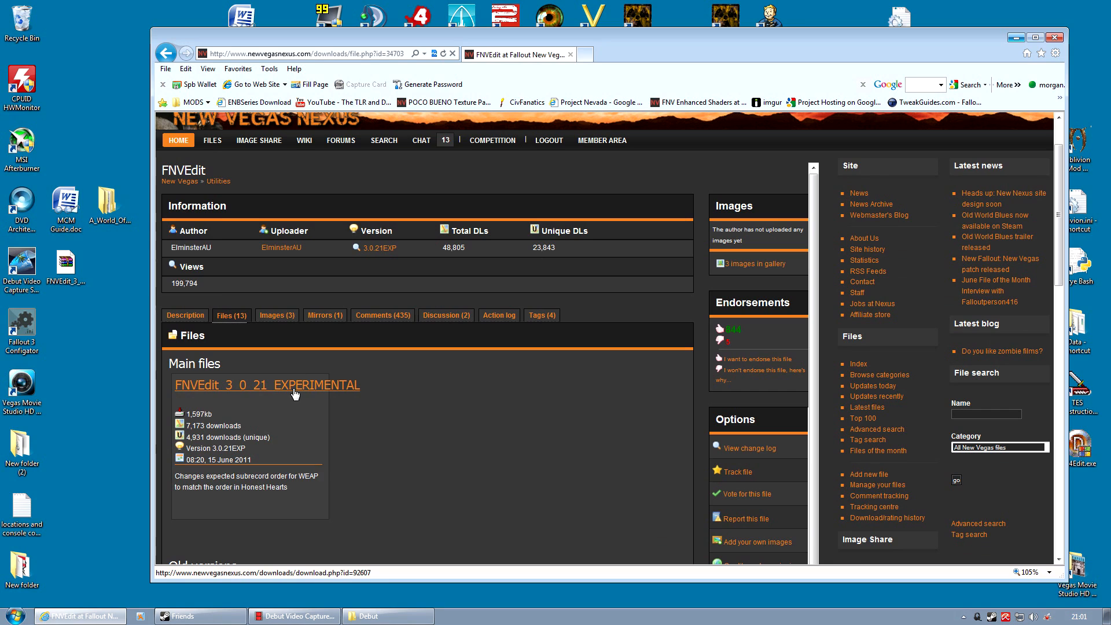
Step: Open the downloaded FNVEdit archive from the desktop, select both files inside it to inspect them, and close the archive
left_click(1013, 39)
double_click(65, 268)
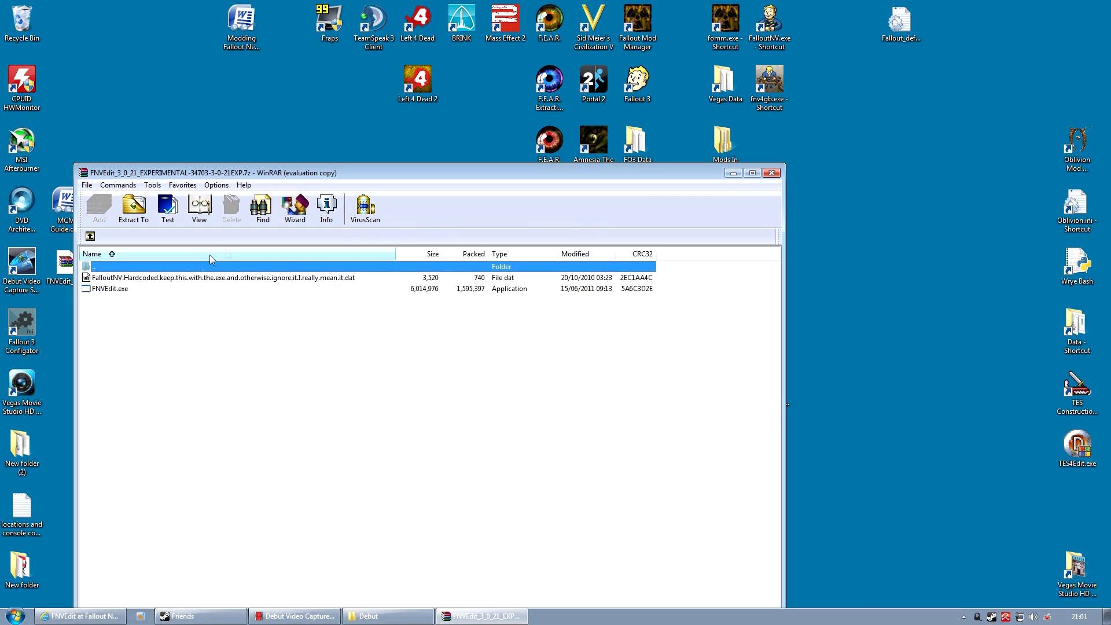
left_click(121, 278)
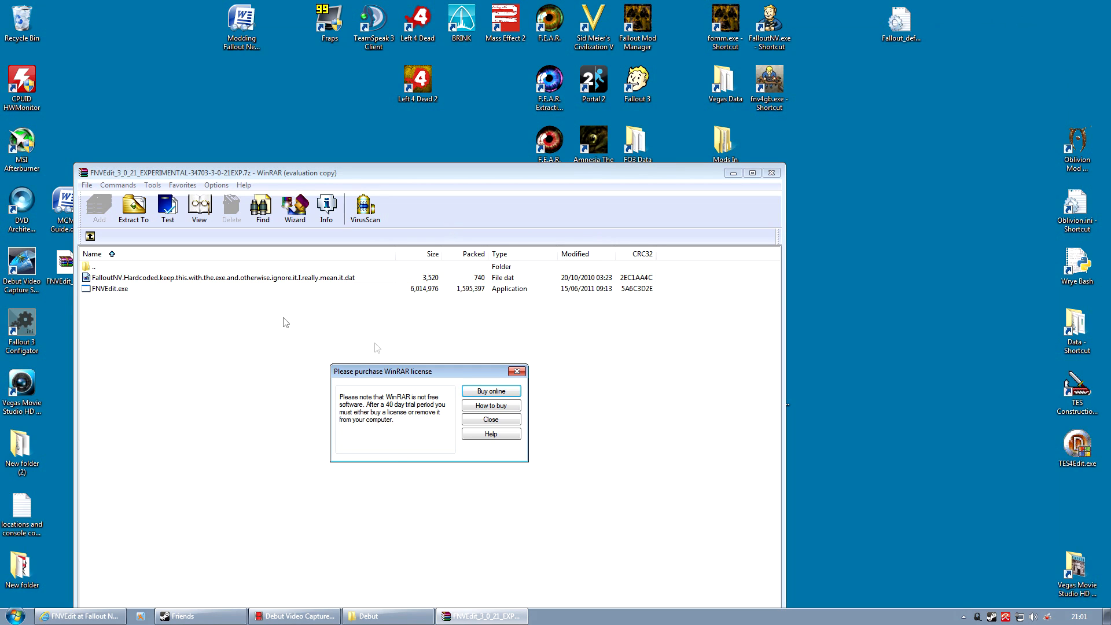
left_click(491, 419)
left_click(119, 289, "shift")
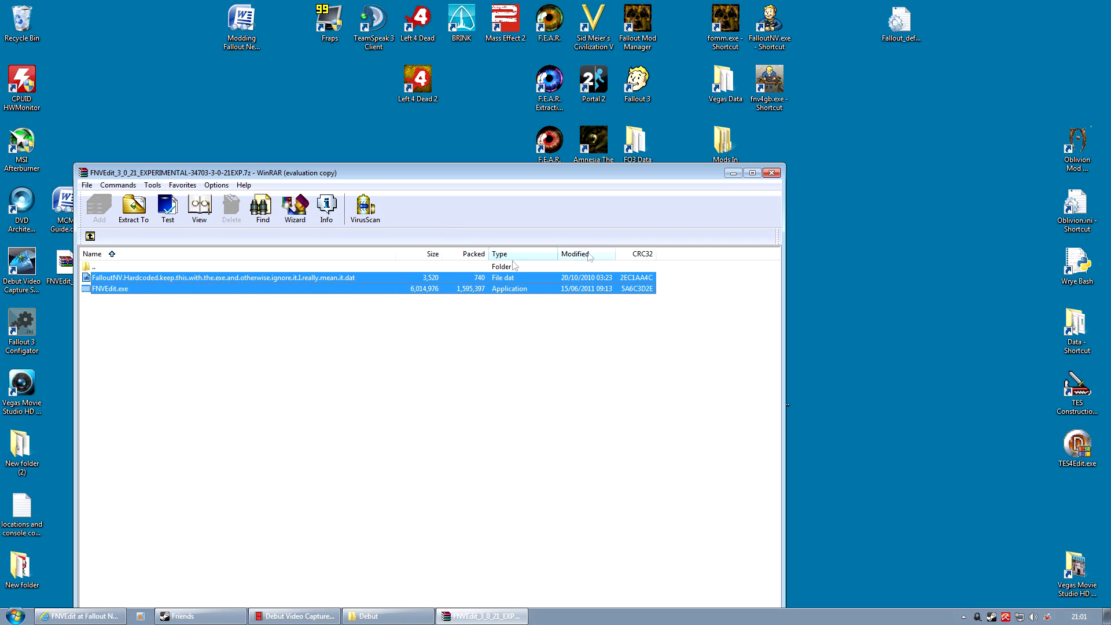
left_click(771, 173)
Step: Go to the FNVEdit_3_0_21 folder inside the fallout new vegas directory and check its DAT file and FNVEdit.exe
double_click(726, 93)
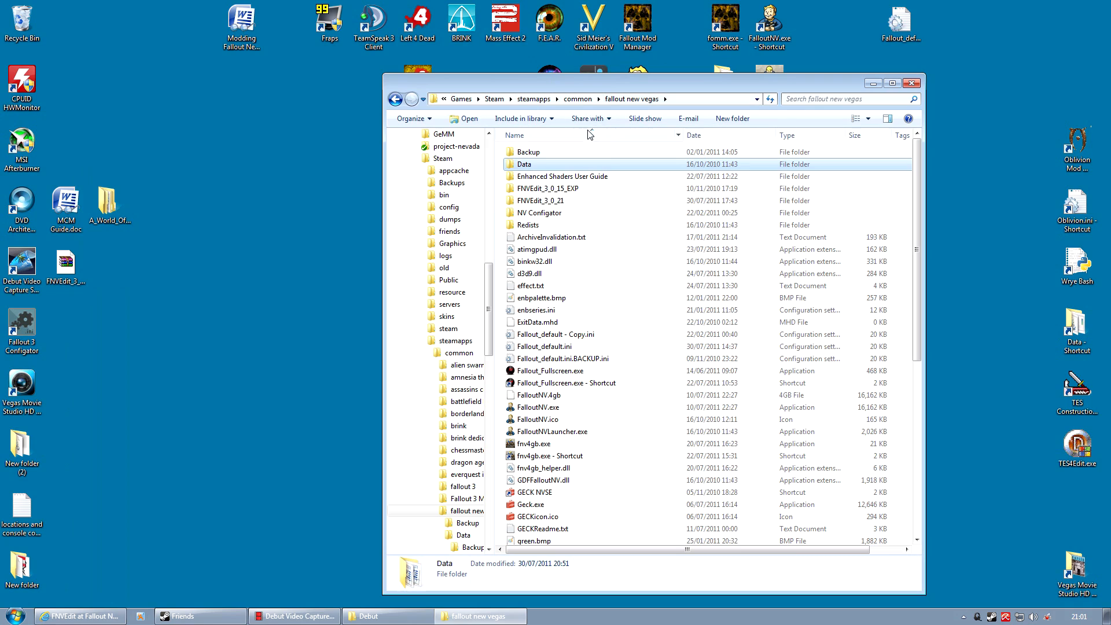
left_click(579, 202)
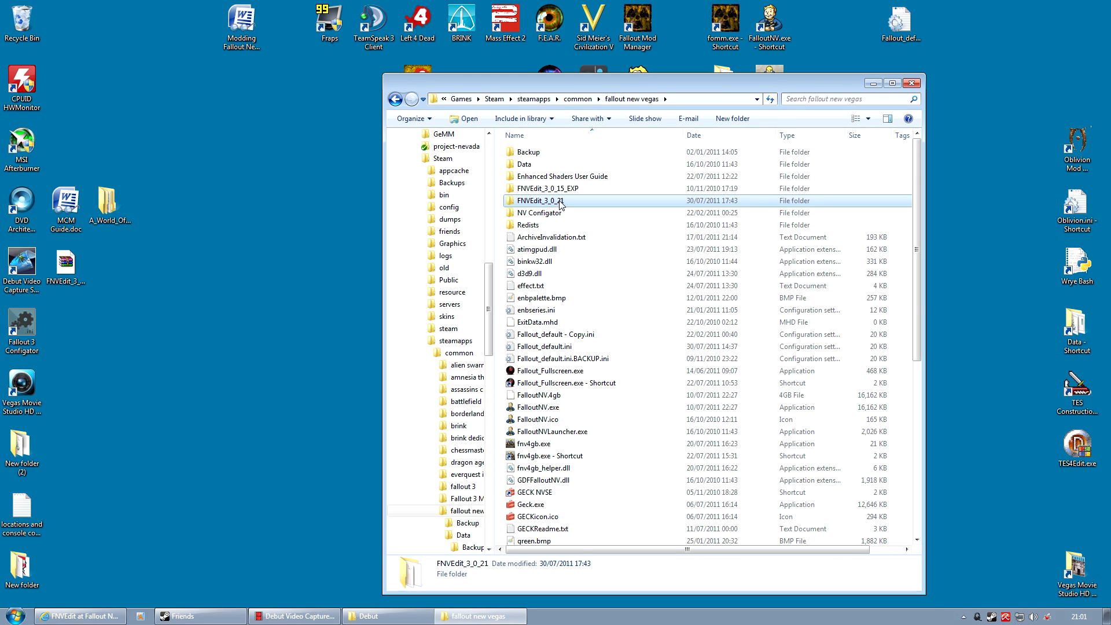
double_click(562, 203)
left_click(557, 153)
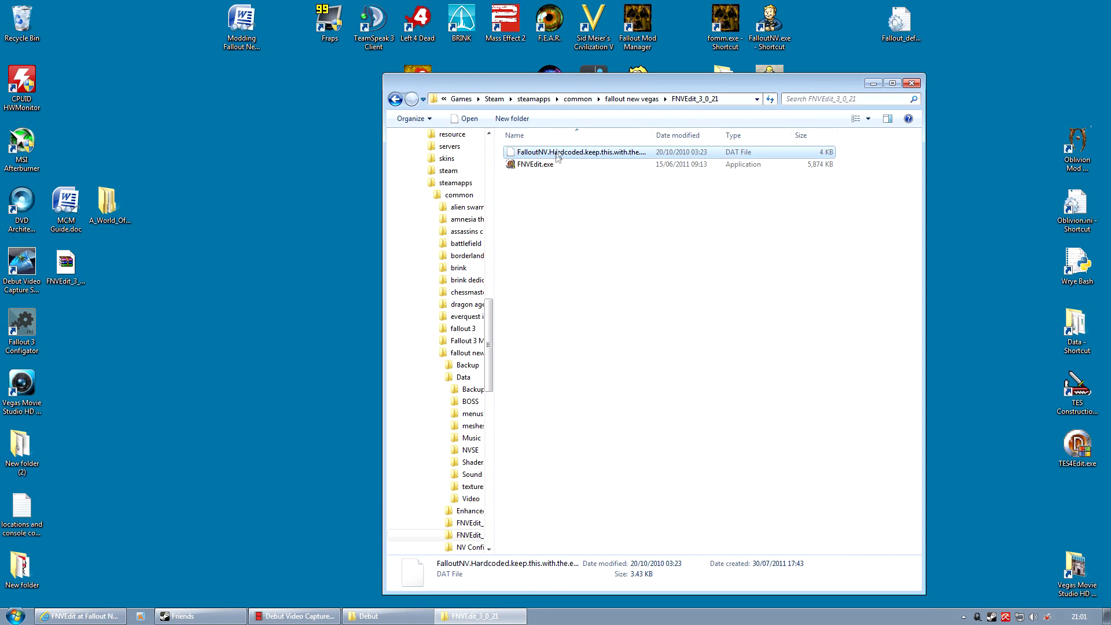
left_click(554, 165)
left_click(714, 265)
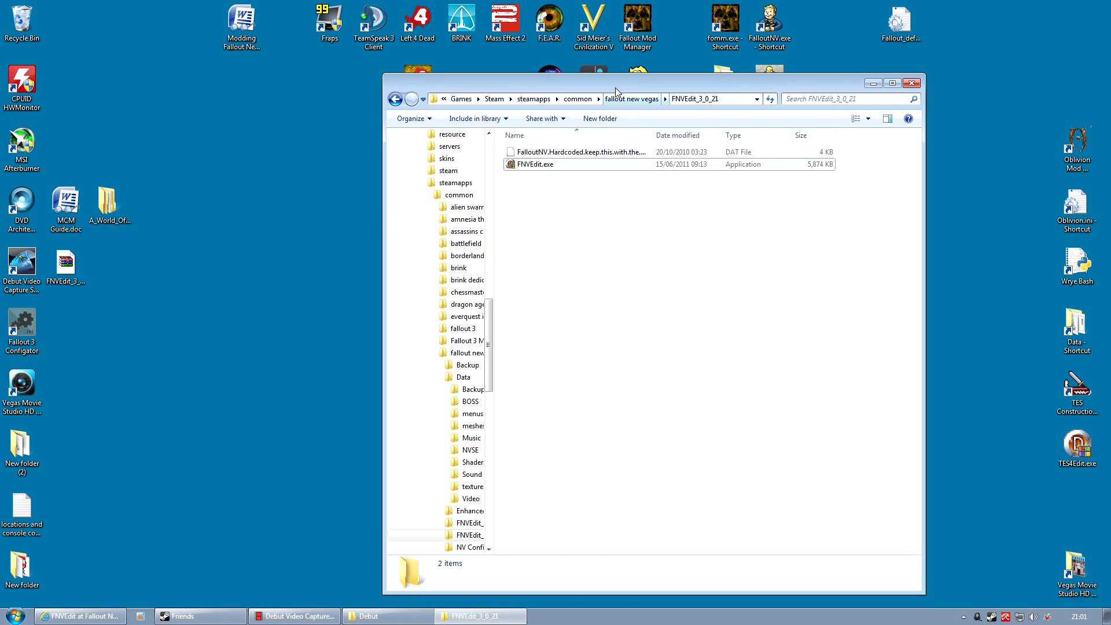
Step: Create a shortcut to FNVEdit.exe and place a copy of that shortcut on the desktop above New Vegas Configator
left_click_drag(616, 88, 302, 49)
left_click(219, 125)
right_click(217, 124)
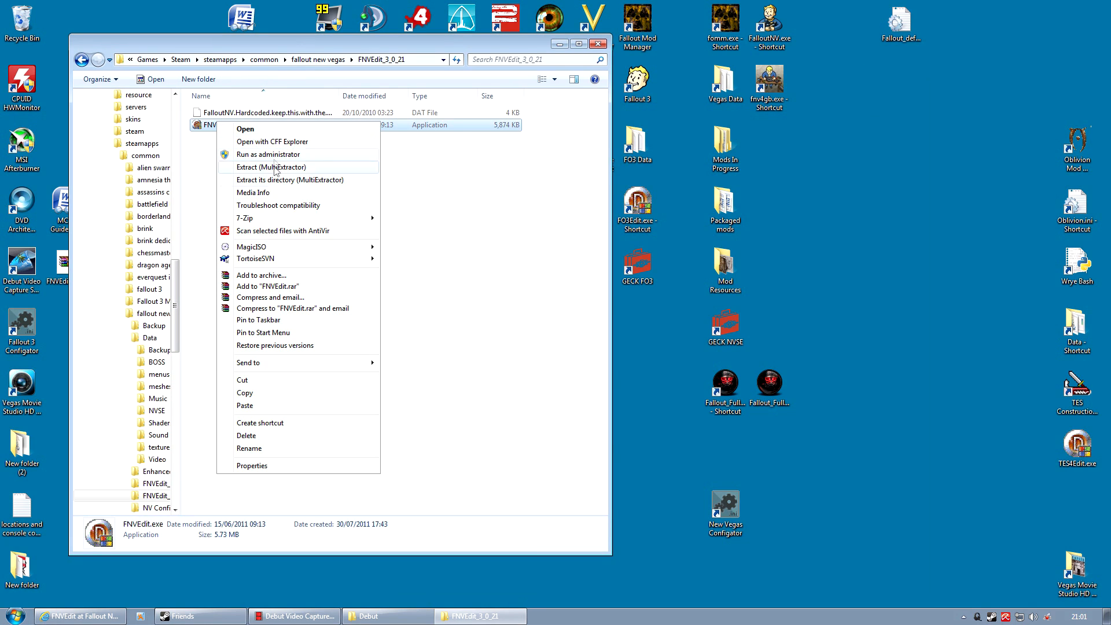
left_click(273, 423)
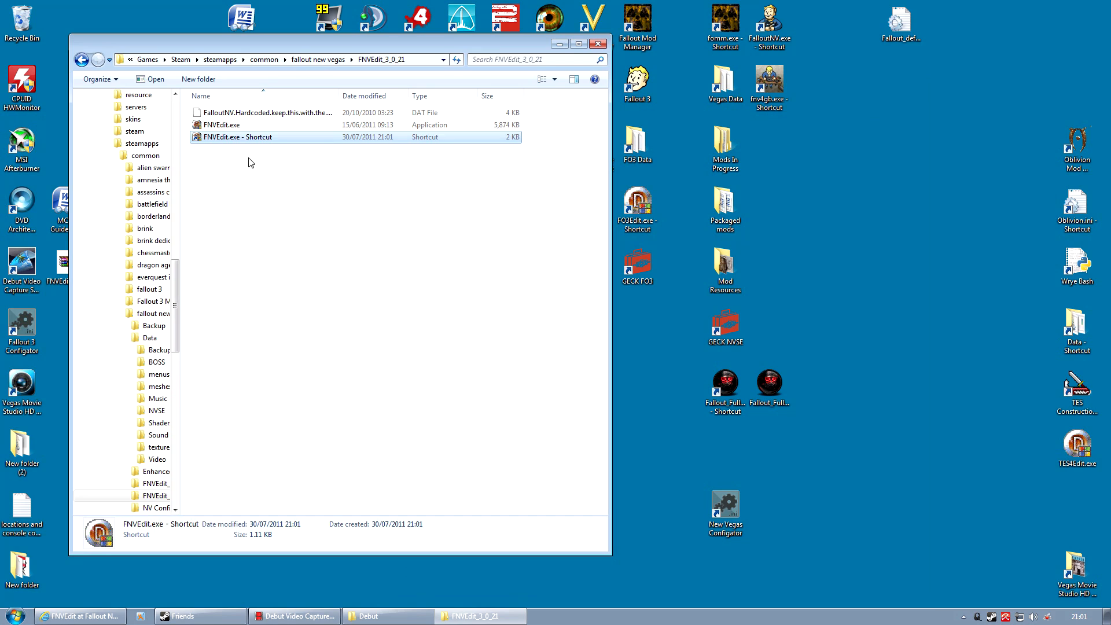
left_click(728, 473)
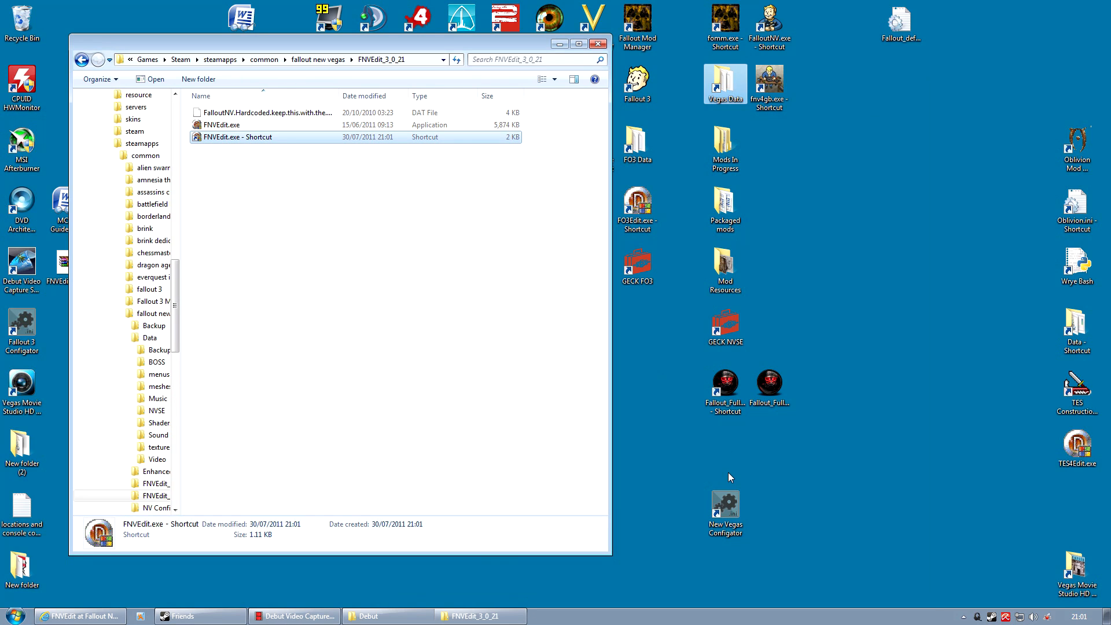
left_click_drag(728, 472, 728, 472)
left_click(237, 177)
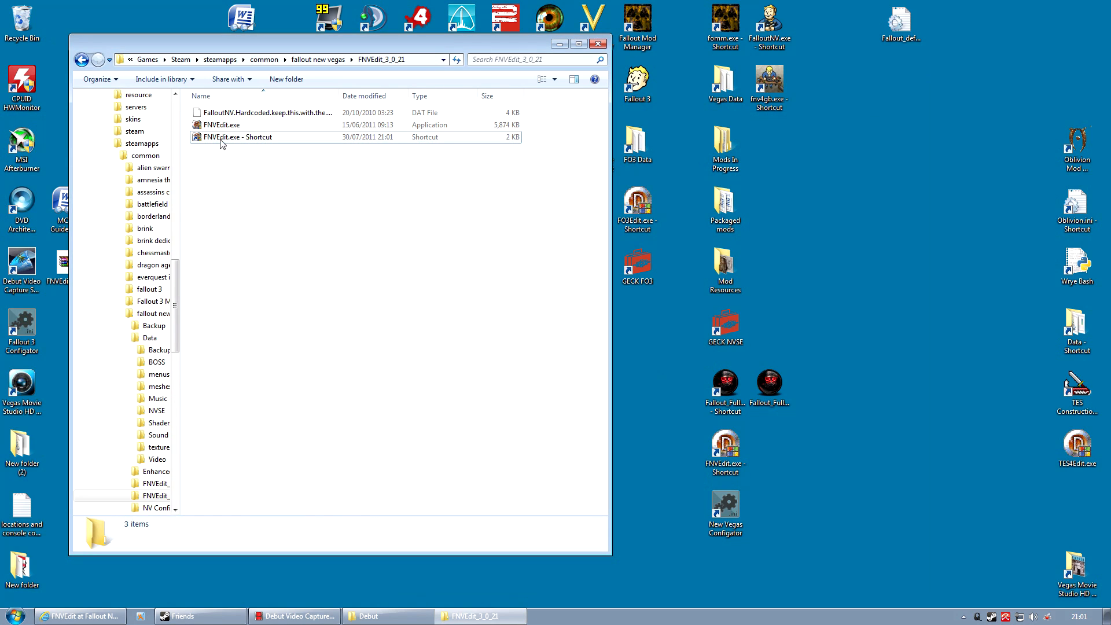
Step: Launch FNVEdit.exe and look through the master/plugin list, loading the preselected plugins before closing the program
left_click(230, 127)
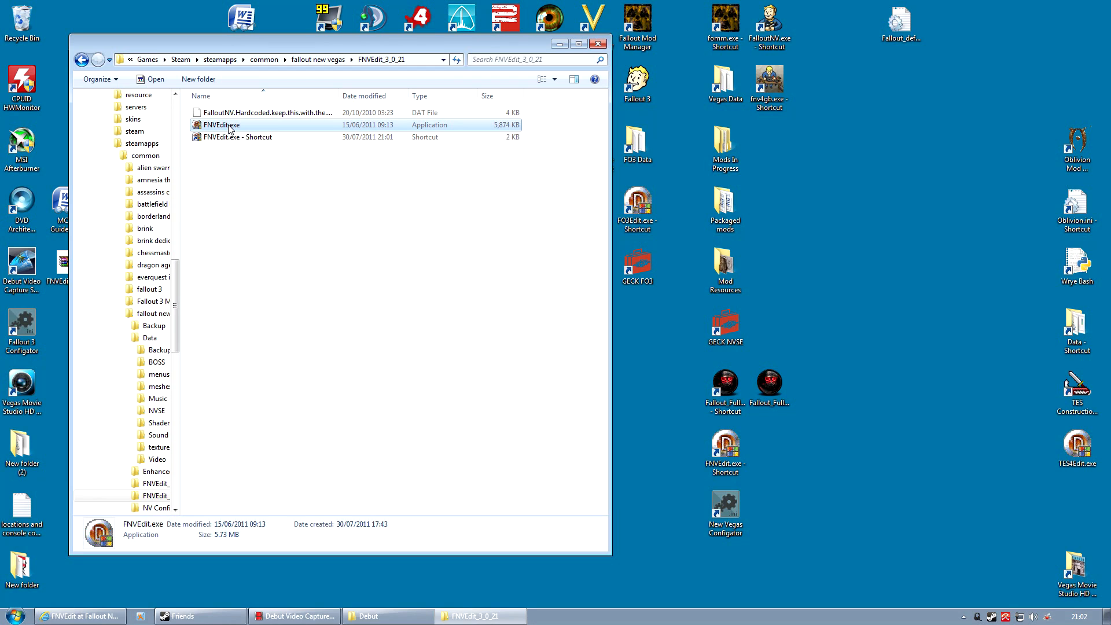
double_click(230, 127)
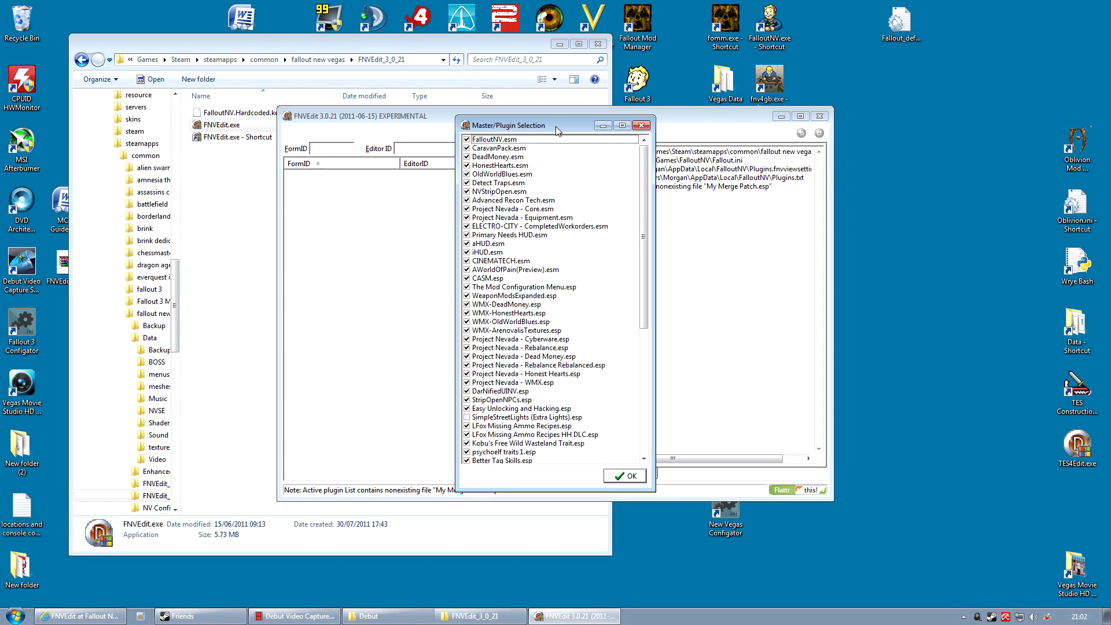
mouse_move(646, 170)
left_mouse_down()
mouse_move(659, 314)
mouse_move(649, 174)
left_mouse_up()
left_click_drag(644, 249, 634, 433)
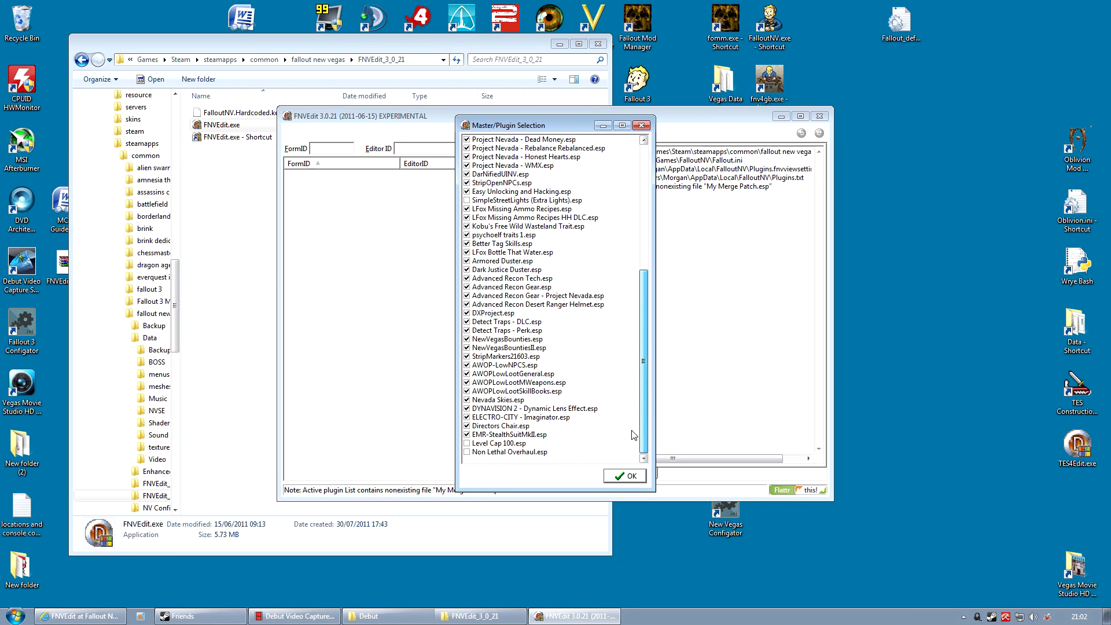
left_click_drag(642, 311, 643, 145)
right_click(560, 202)
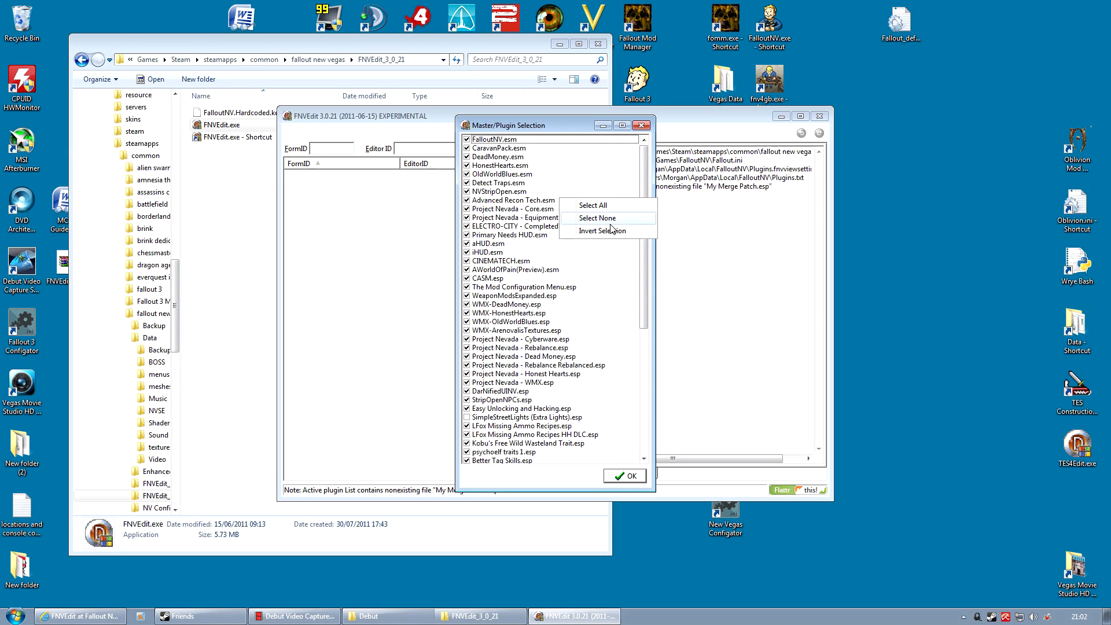
left_click(646, 169)
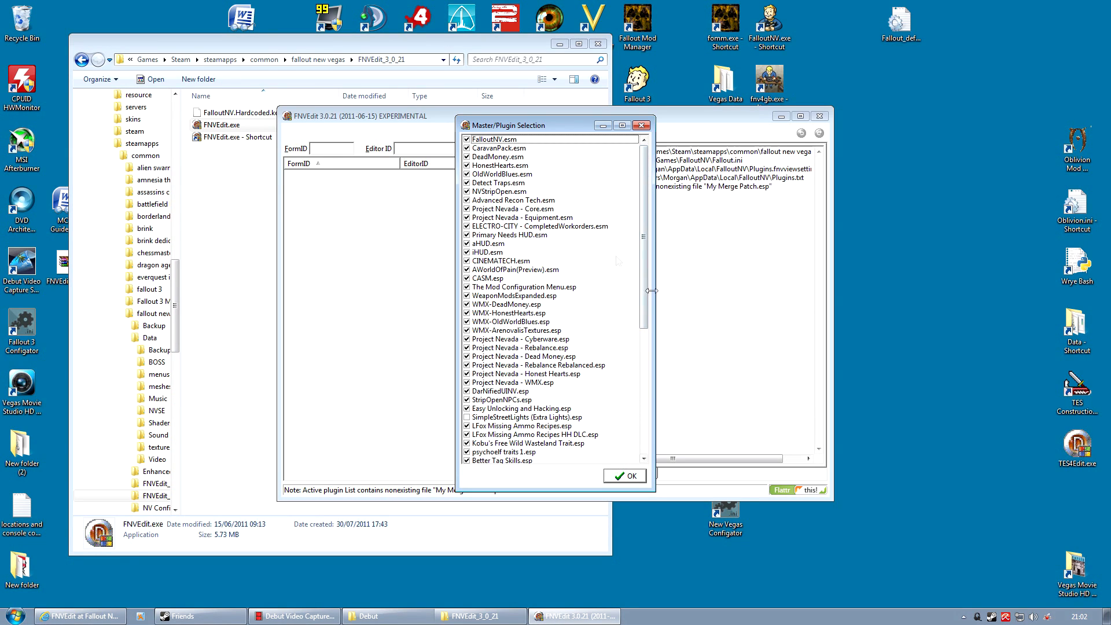
left_click(631, 477)
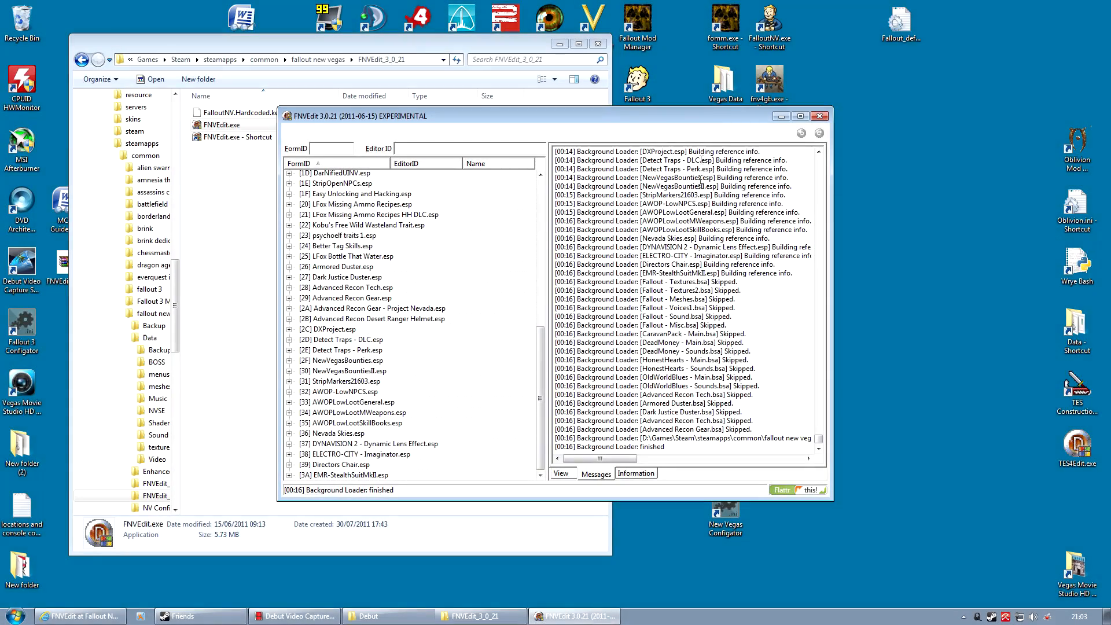
left_click(817, 116)
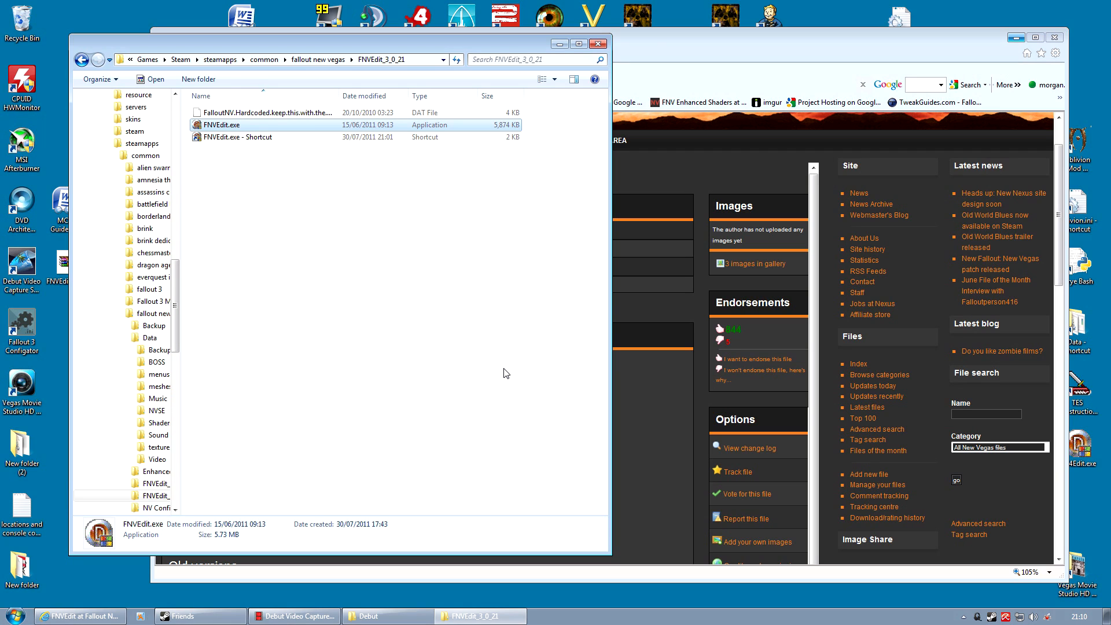
Step: Launch FNVEdit.exe again and deselect every entry in the master/plugin list
double_click(231, 126)
right_click(488, 179)
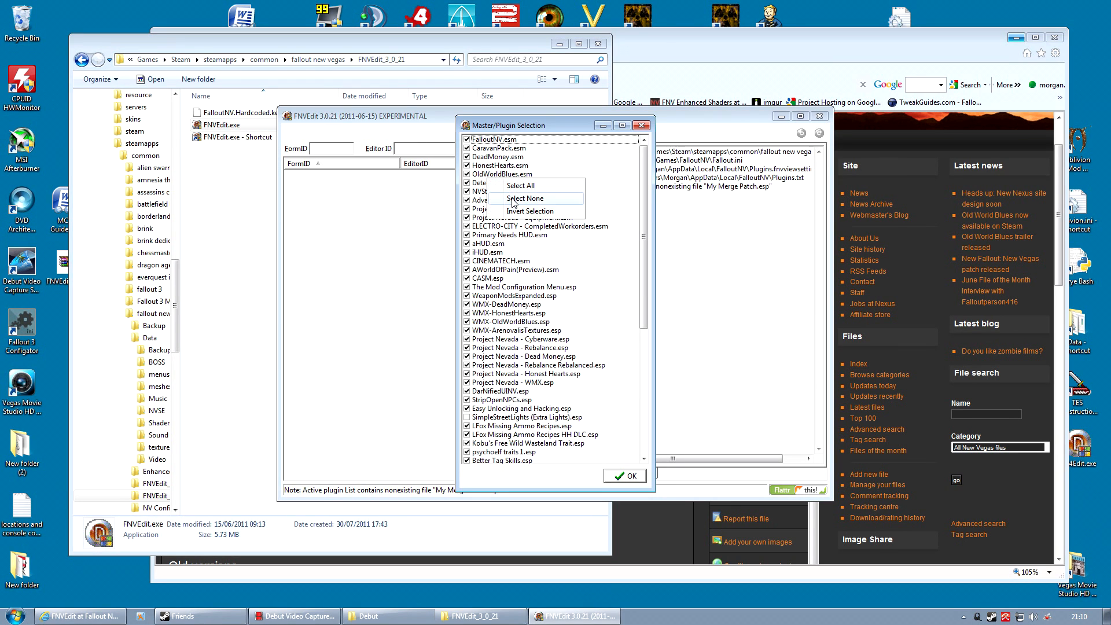
left_click(512, 199)
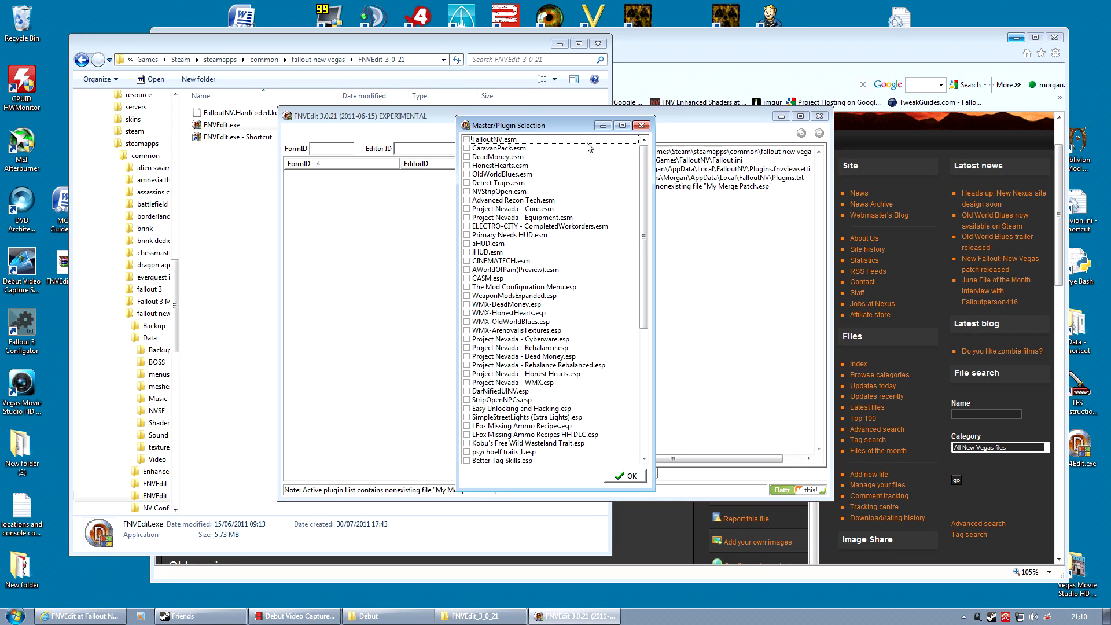
Step: Enable the master files FalloutNV.esm, DeadMoney.esm, HonestHearts.esm and OldWorldBlues.esm in the plugin selection
left_click(466, 140)
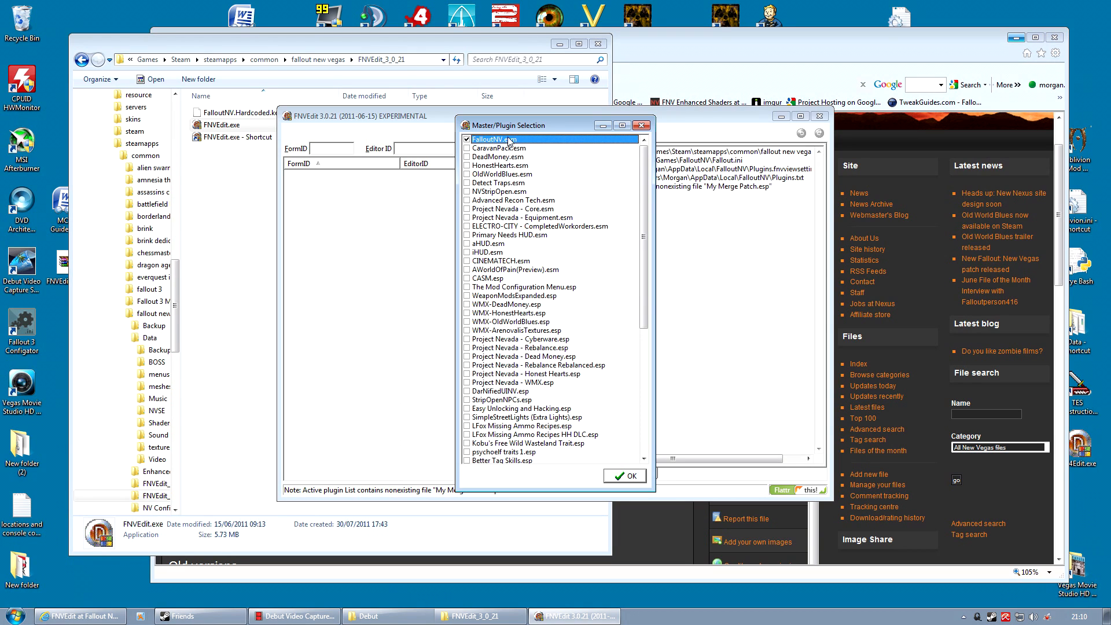
left_click(466, 157)
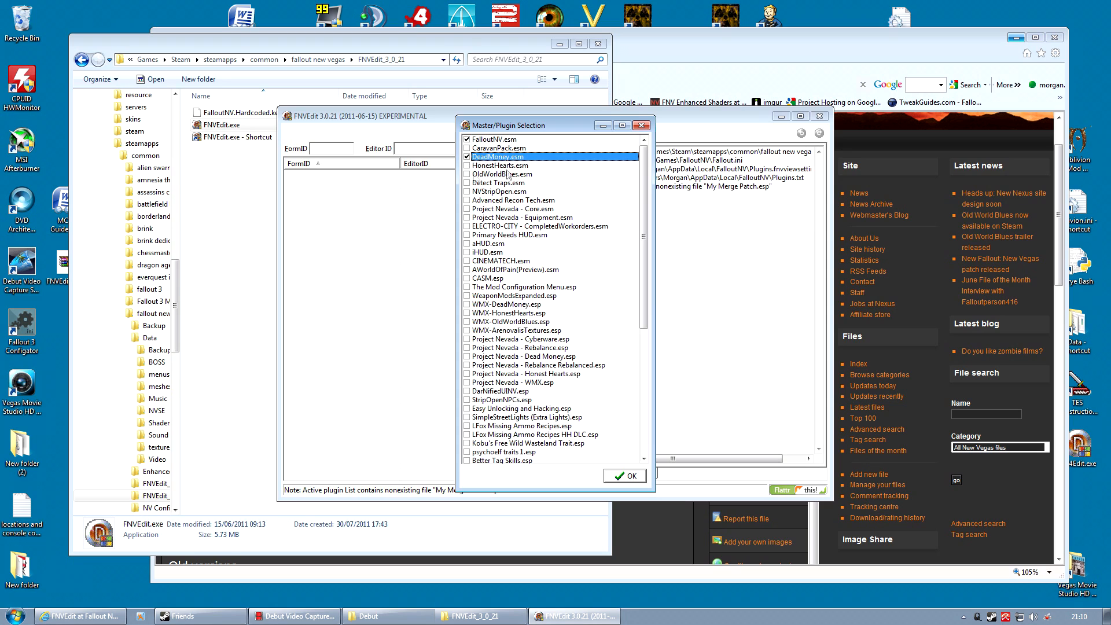
left_click(466, 166)
left_click(467, 174)
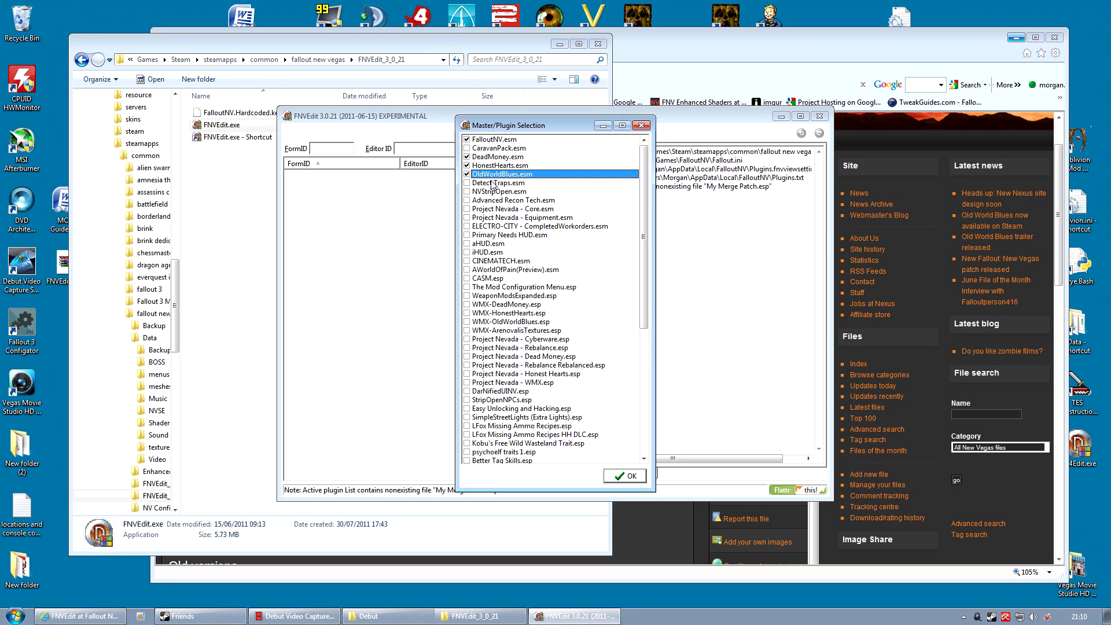
Step: Enable Project Nevada - Equipment.esm, WeaponModsExpanded.esp, WMX-DeadMoney.esp, WMX-HonestHearts.esp and WMX-OldWorldBlues.esp, and load the selected plugins
left_click(466, 218)
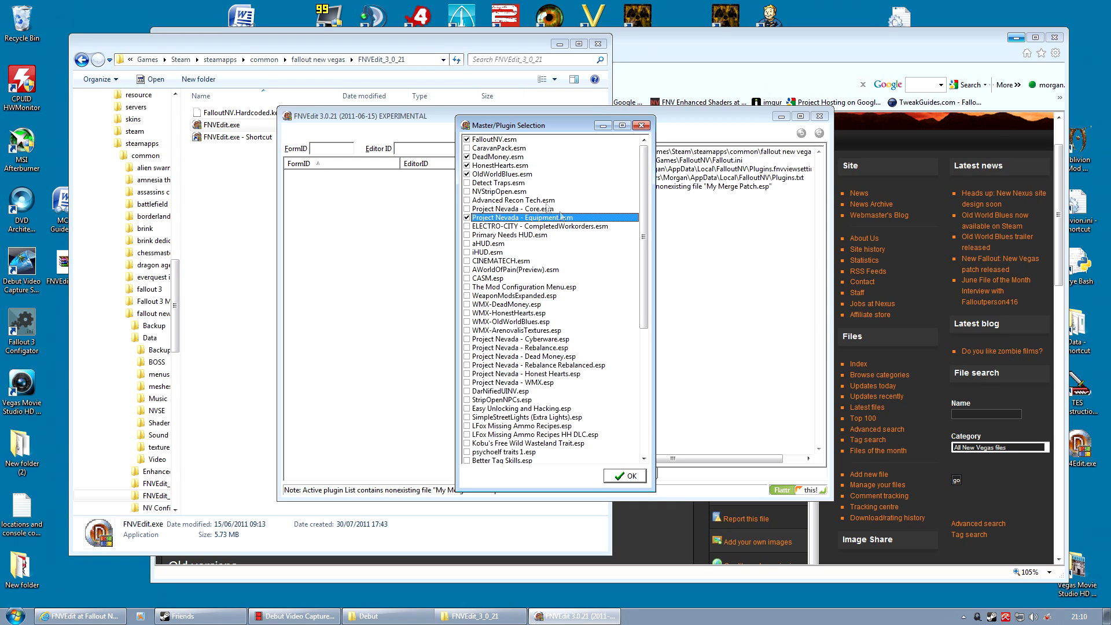
left_click(467, 296)
left_click(466, 305)
left_click(466, 313)
left_click(467, 322)
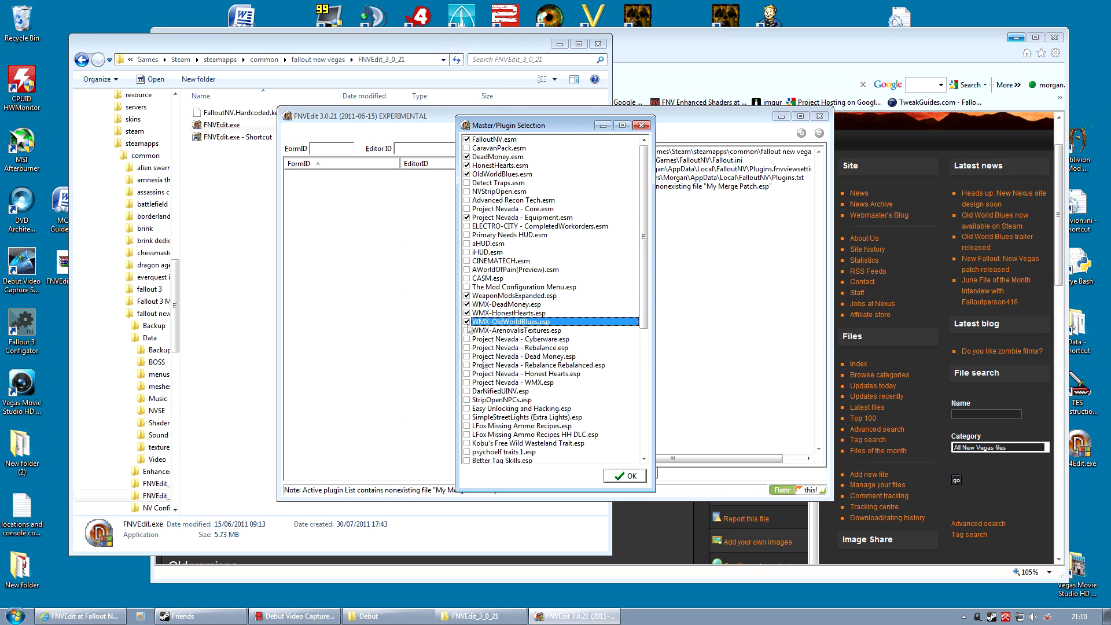
left_click(622, 481)
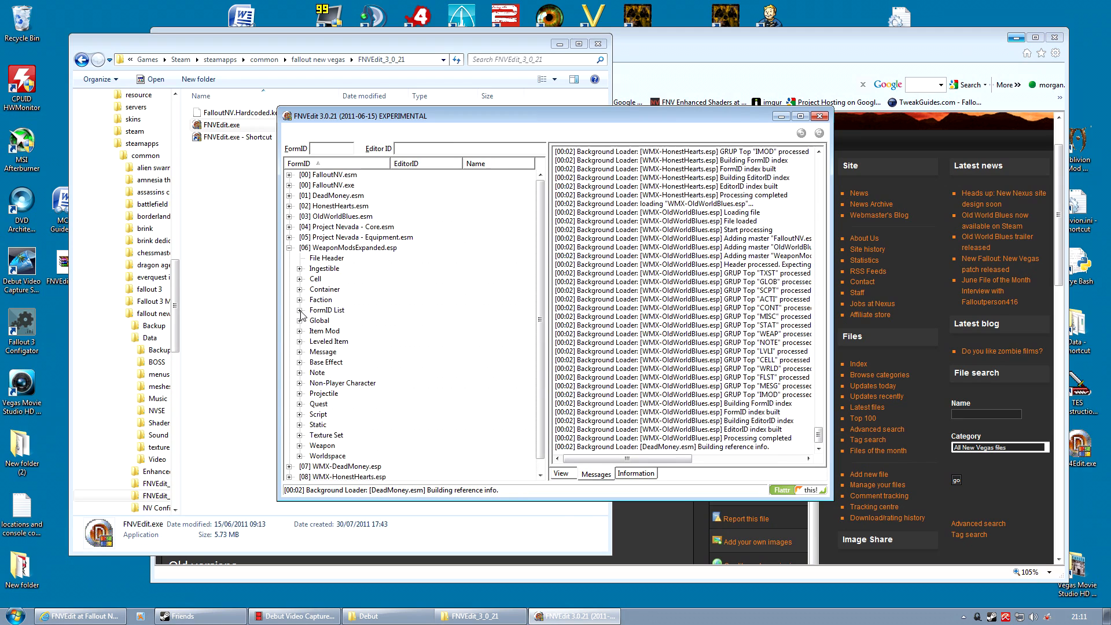
Step: Show the PerkCowboyWeapons record in the FormID List of WeaponModsExpanded.esp and widen the FNVEdit window
left_click(299, 311)
left_click(333, 320)
left_click_drag(833, 301, 1110, 301)
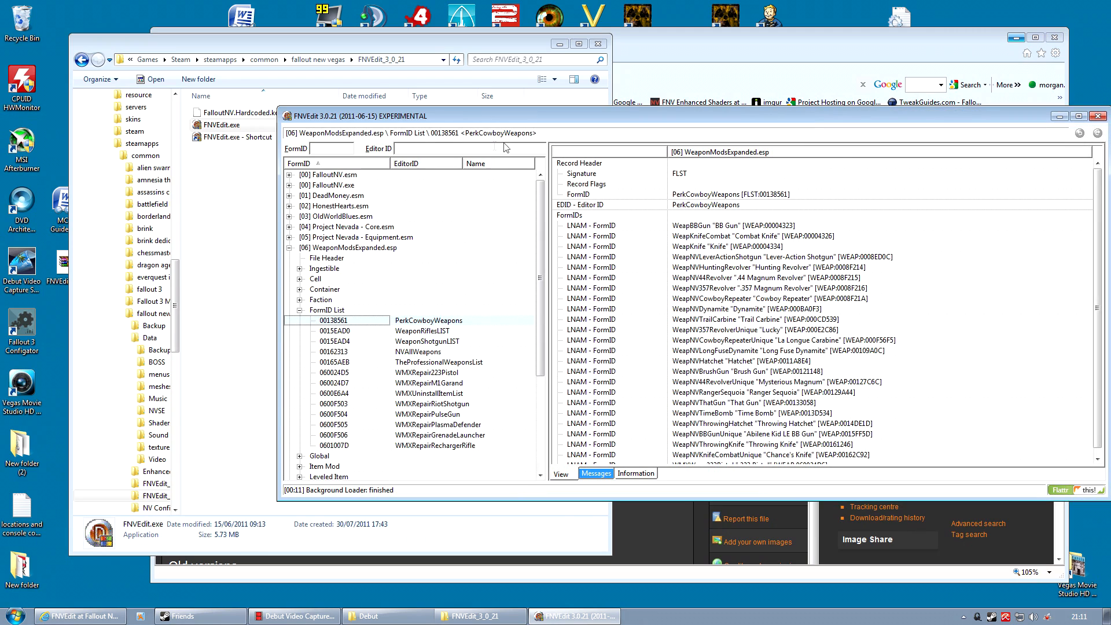
left_click_drag(490, 115, 336, 91)
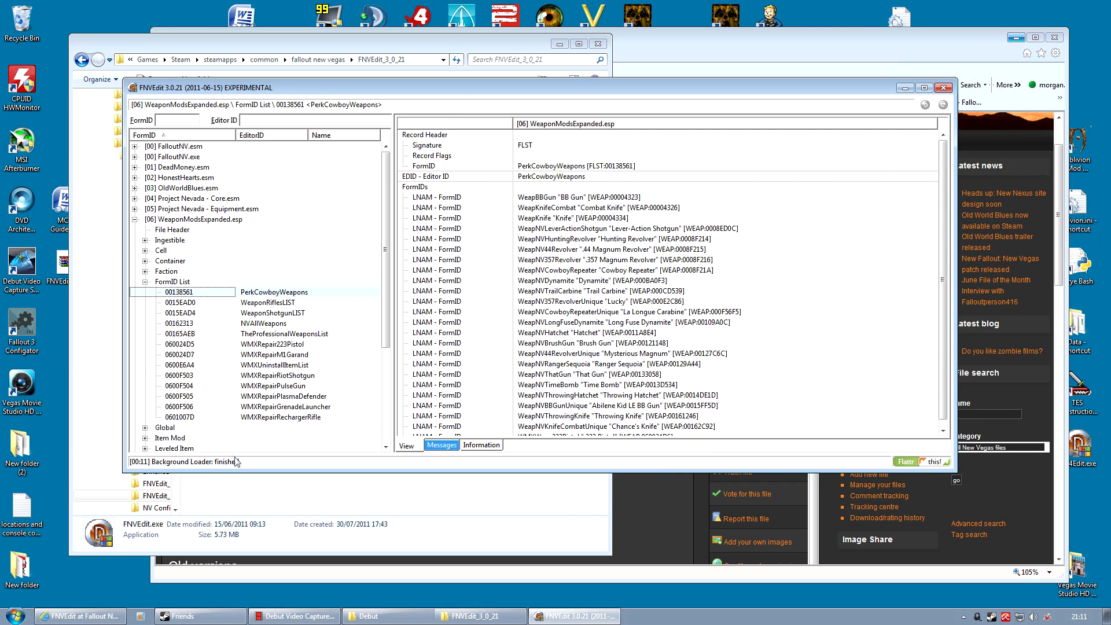
Step: View the PerkCowboyWeapons and WeaponRiflesLIST records to examine how the loaded plugins' entries differ
left_click(278, 323)
left_click(272, 294)
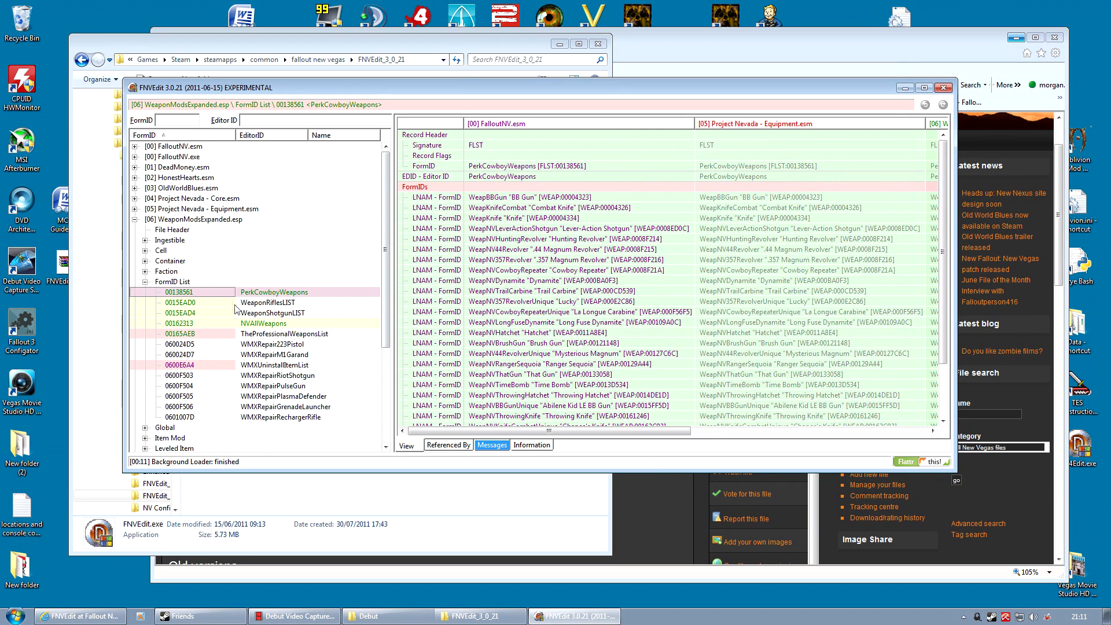
left_click(184, 303)
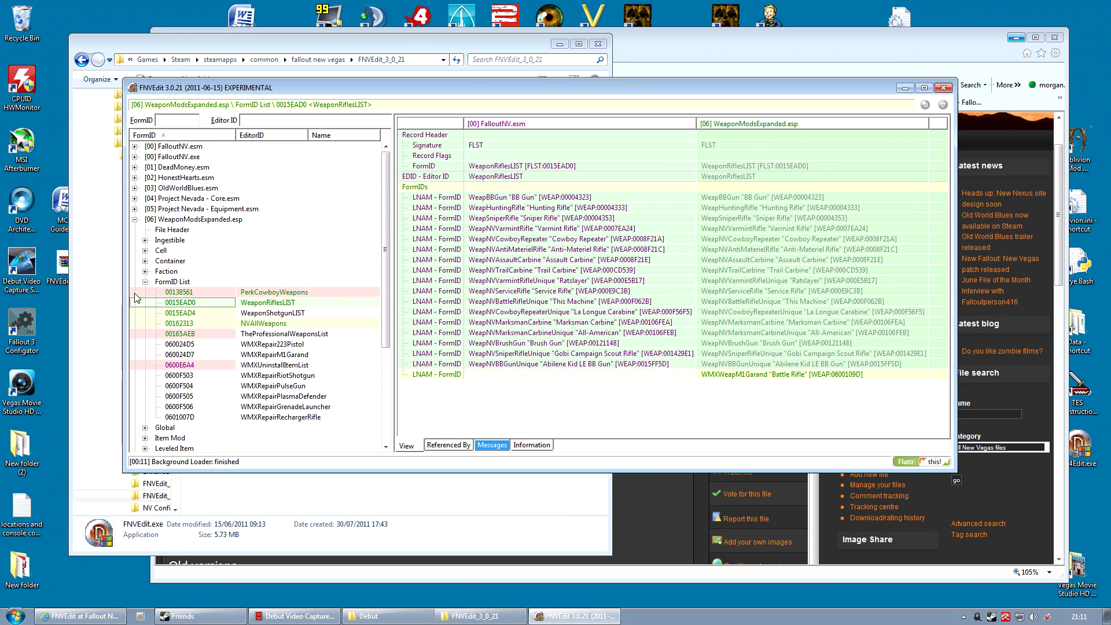
Step: Show the PerkCowboyWeapons record, narrow the FalloutNV.esm and Project Nevada - Equipment.esm columns, and enlarge the FNVEdit window
left_click(295, 295)
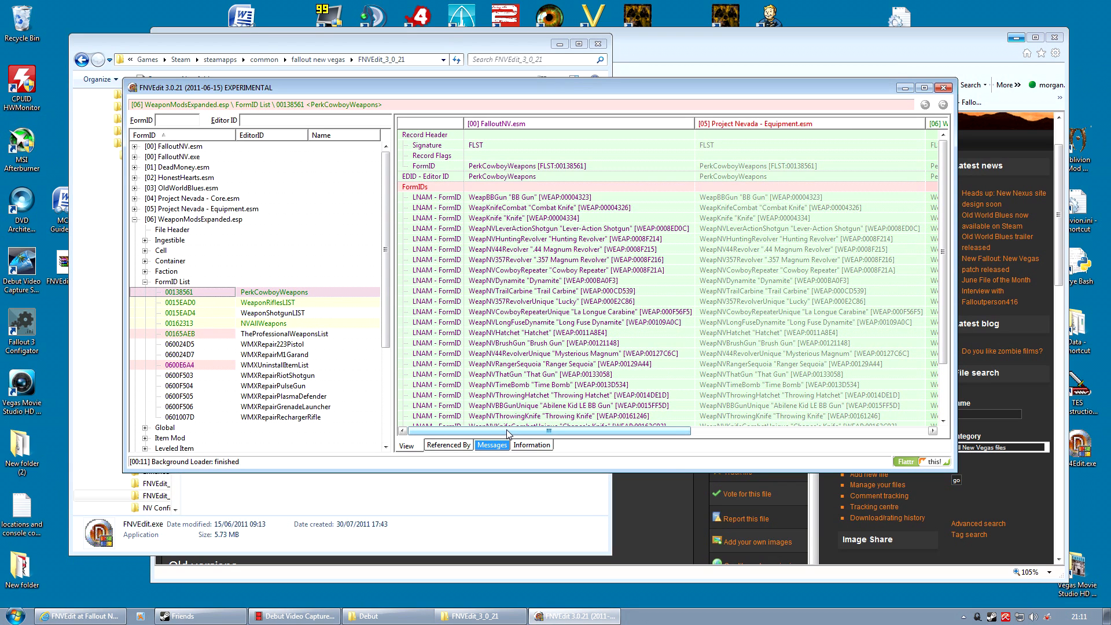
left_click_drag(291, 89, 217, 64)
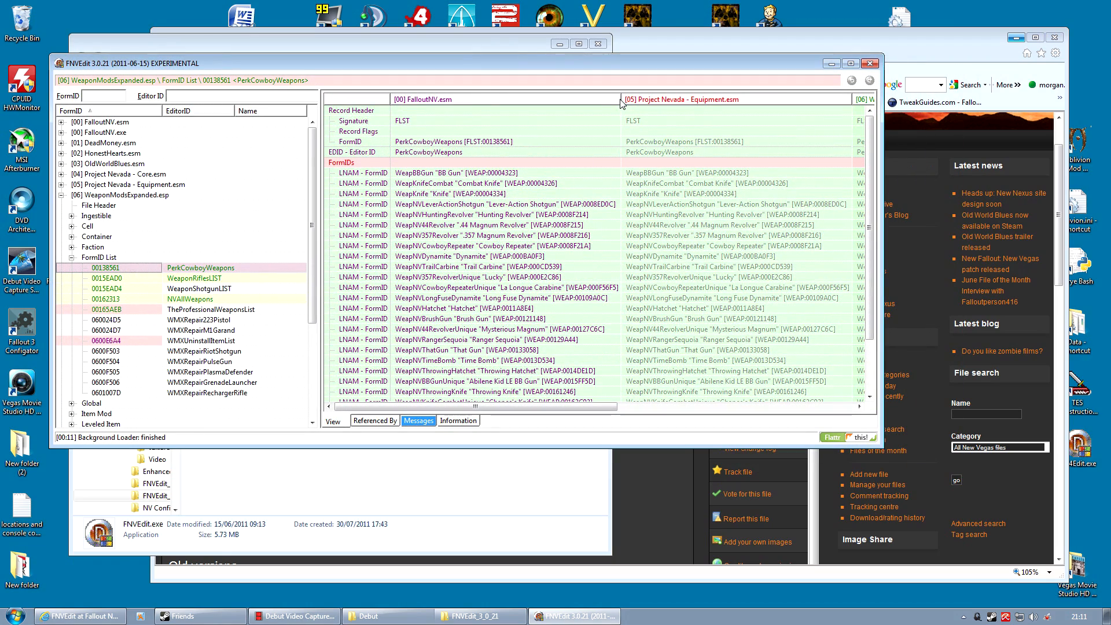
left_click_drag(621, 100, 537, 100)
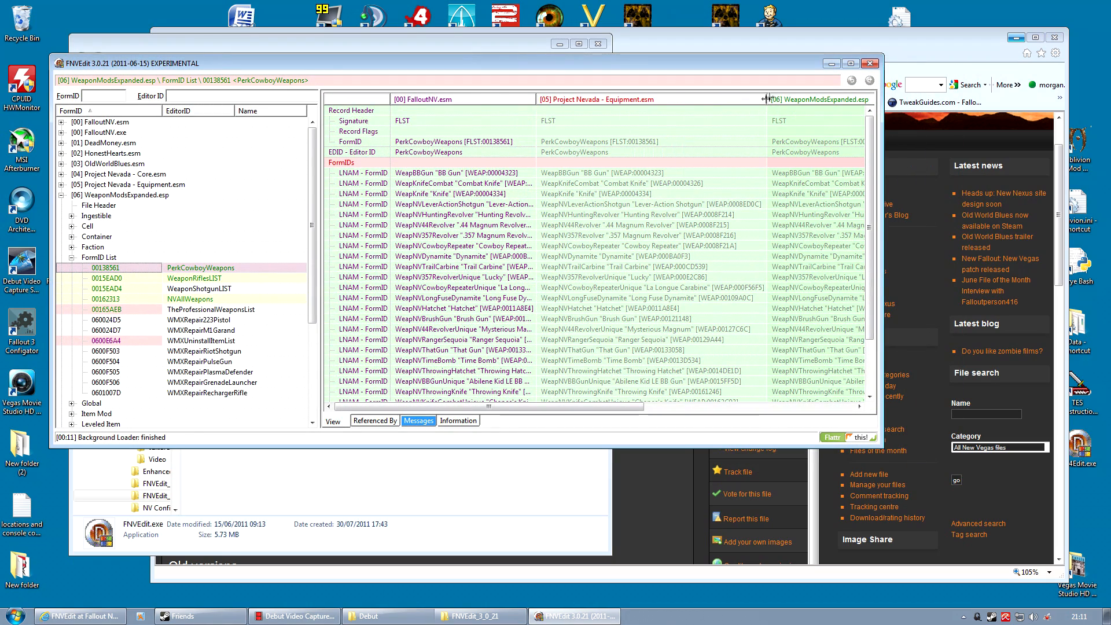
left_click_drag(767, 100, 687, 100)
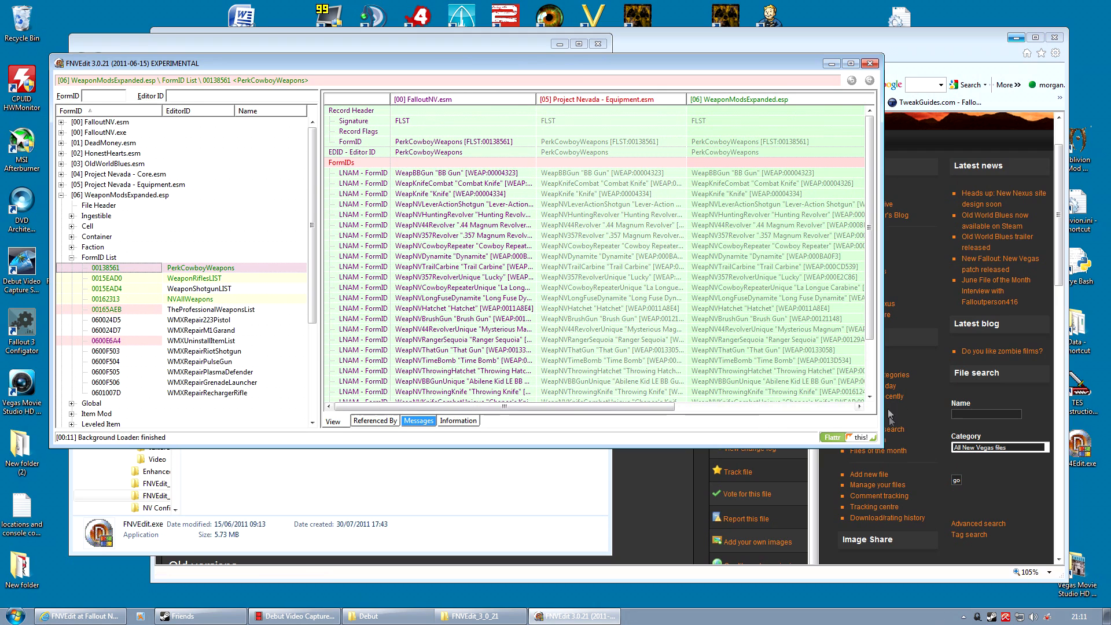
left_click_drag(880, 382, 1102, 383)
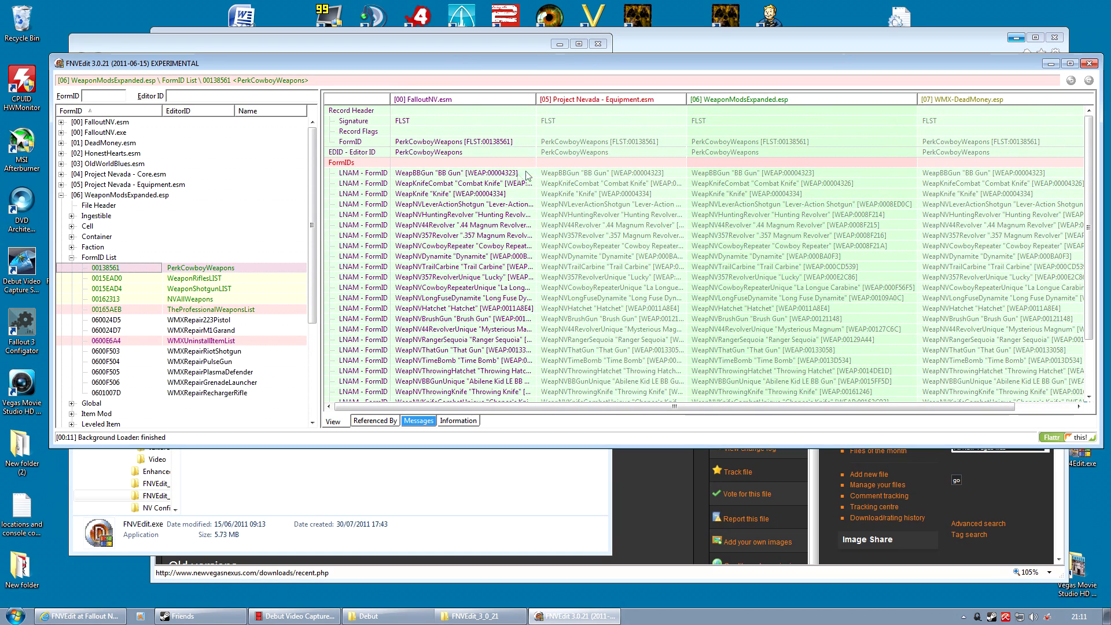
left_click_drag(715, 447, 725, 590)
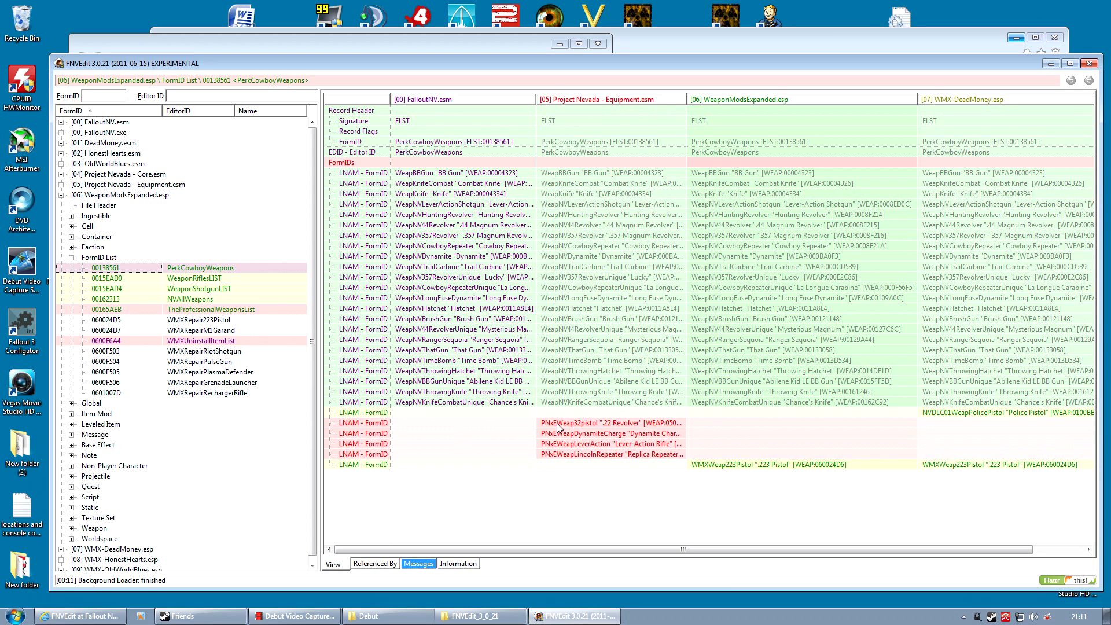
Step: Compare the weapon entries added to PerkCowboyWeapons by Project Nevada - Equipment.esm, WeaponModsExpanded.esp and WMX-DeadMoney.esp, without editing the module
left_click(569, 449)
left_click(570, 455)
left_click(746, 464)
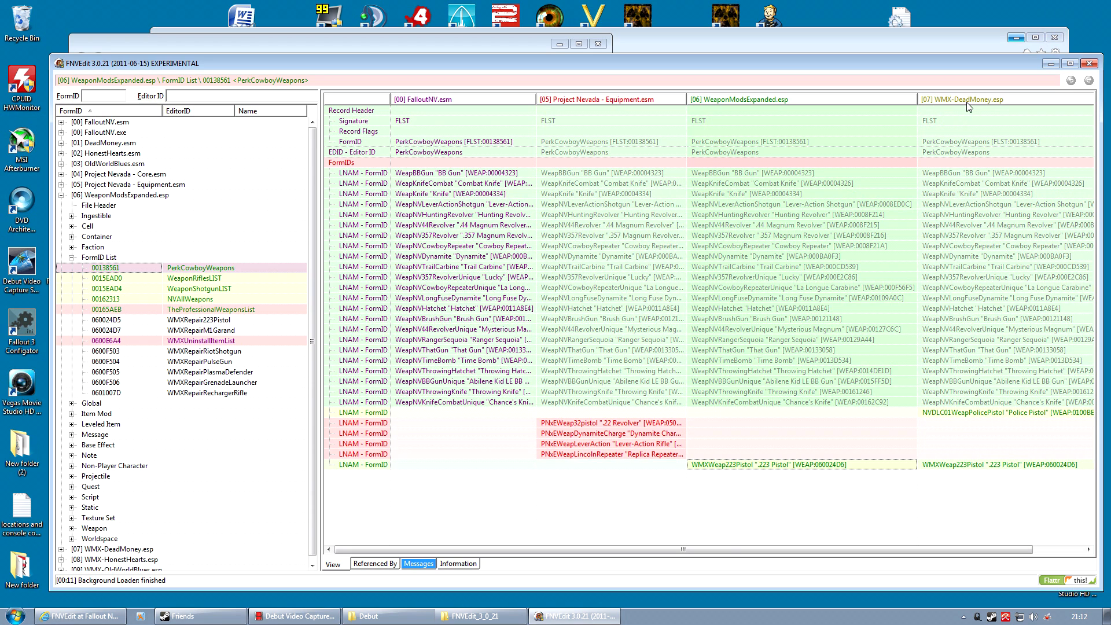
left_click(964, 415)
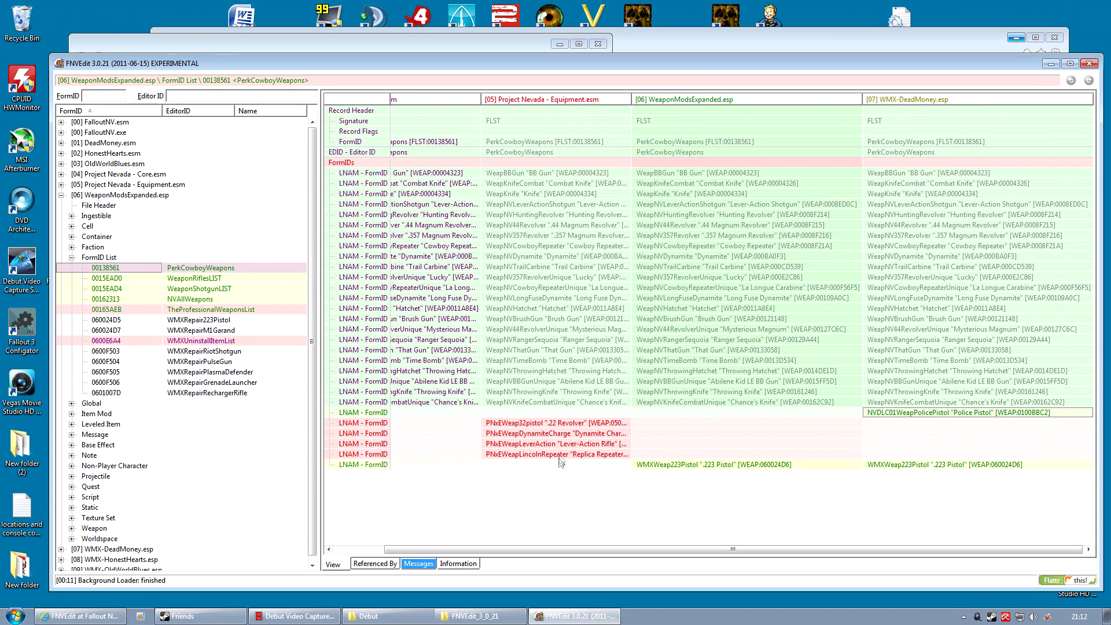
left_click_drag(593, 550, 660, 549)
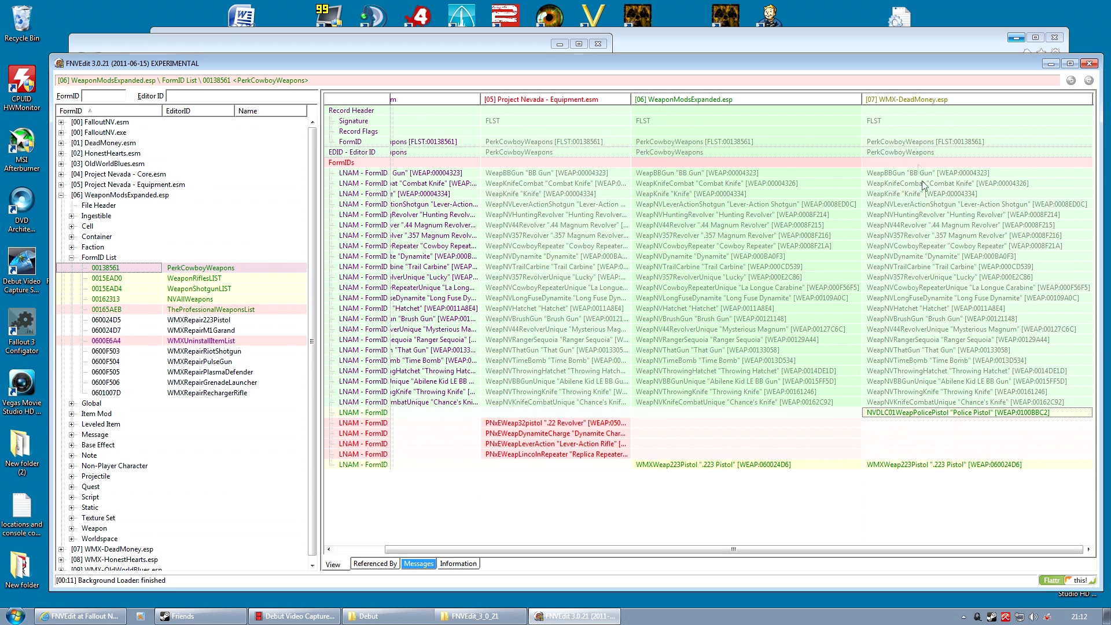
double_click(923, 413)
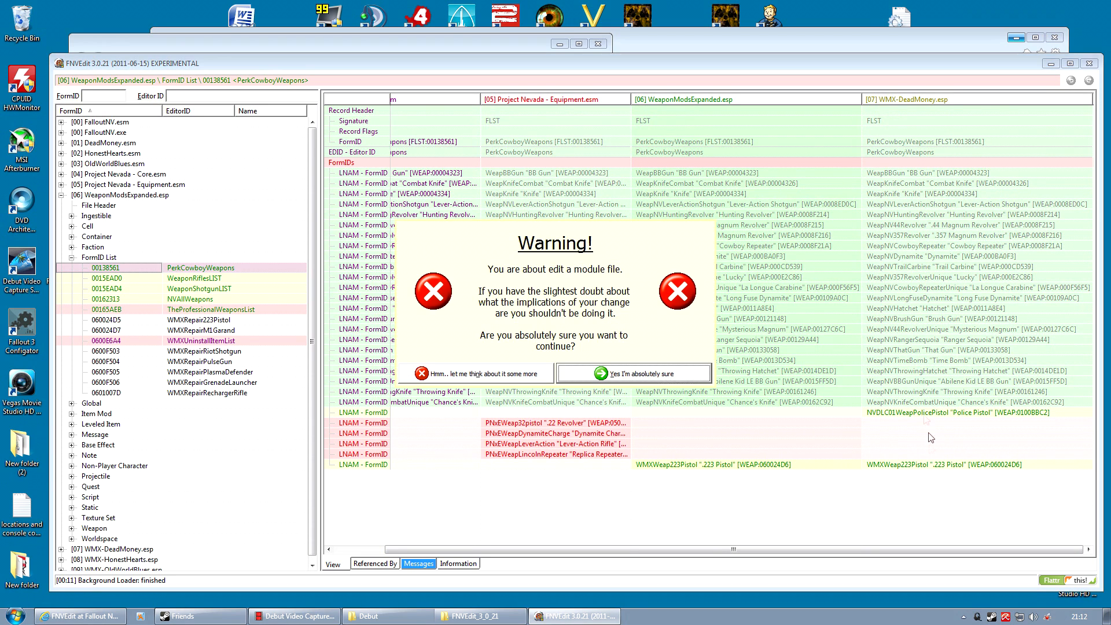
left_click(502, 377)
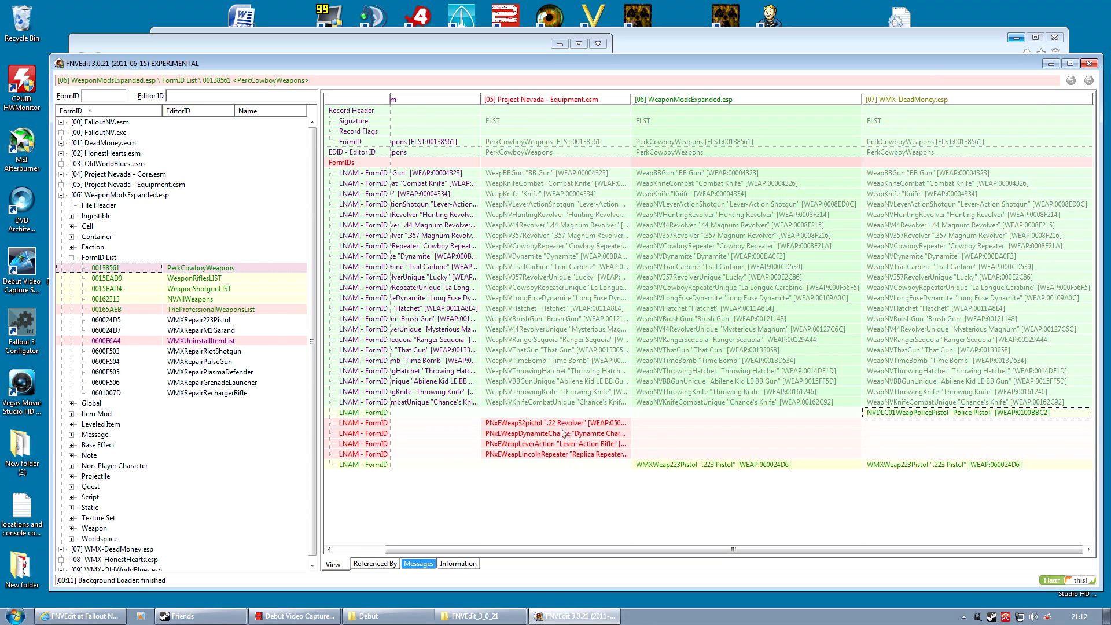
Step: Close FNVEdit, relaunch FNVEdit.exe and load the full preselected set of masters and plugins
left_click(1090, 65)
left_click(1090, 65)
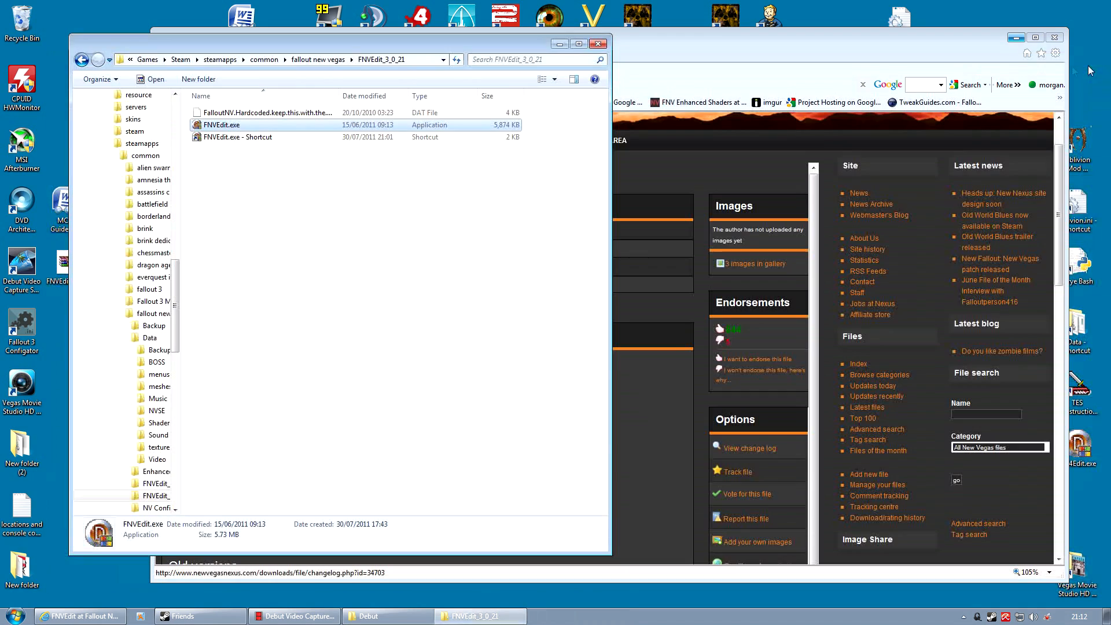
double_click(223, 126)
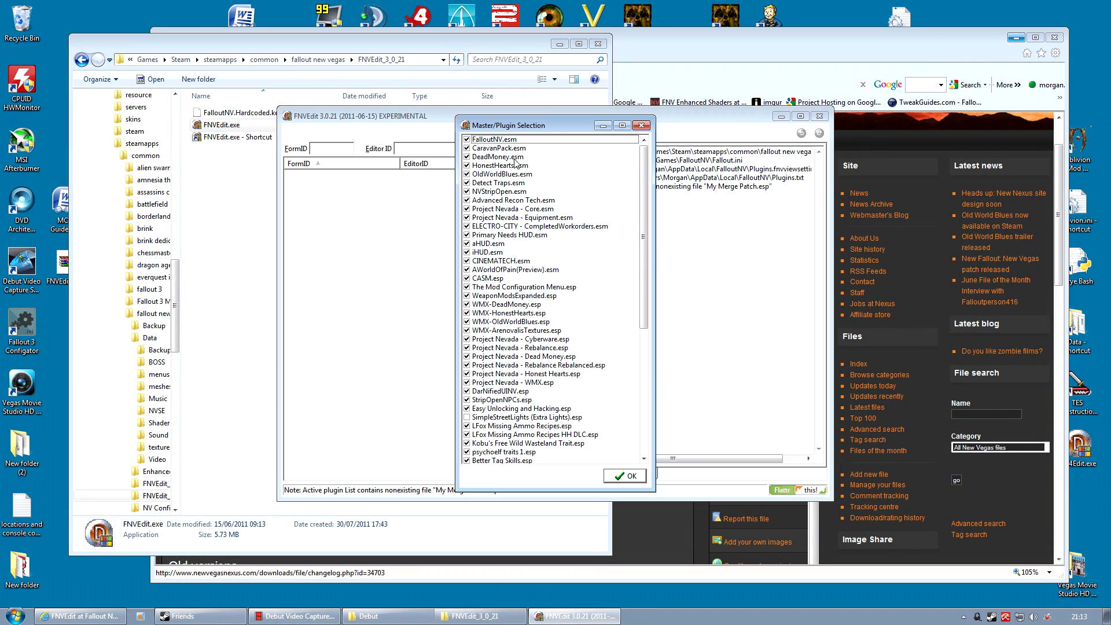
scroll(515, 174, "down", 8)
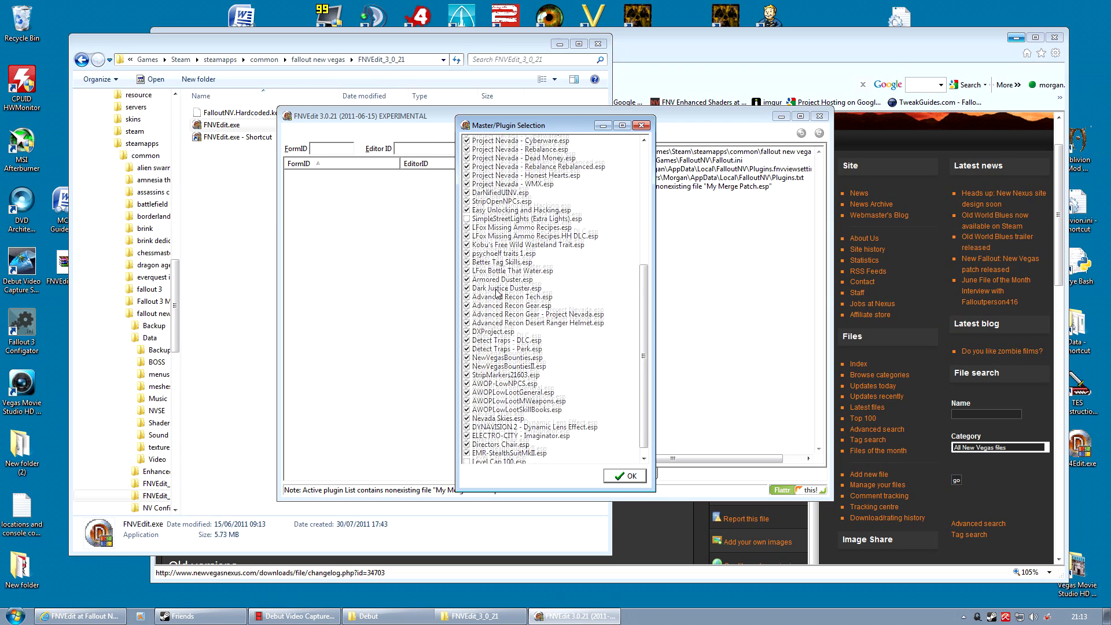
left_click(626, 478)
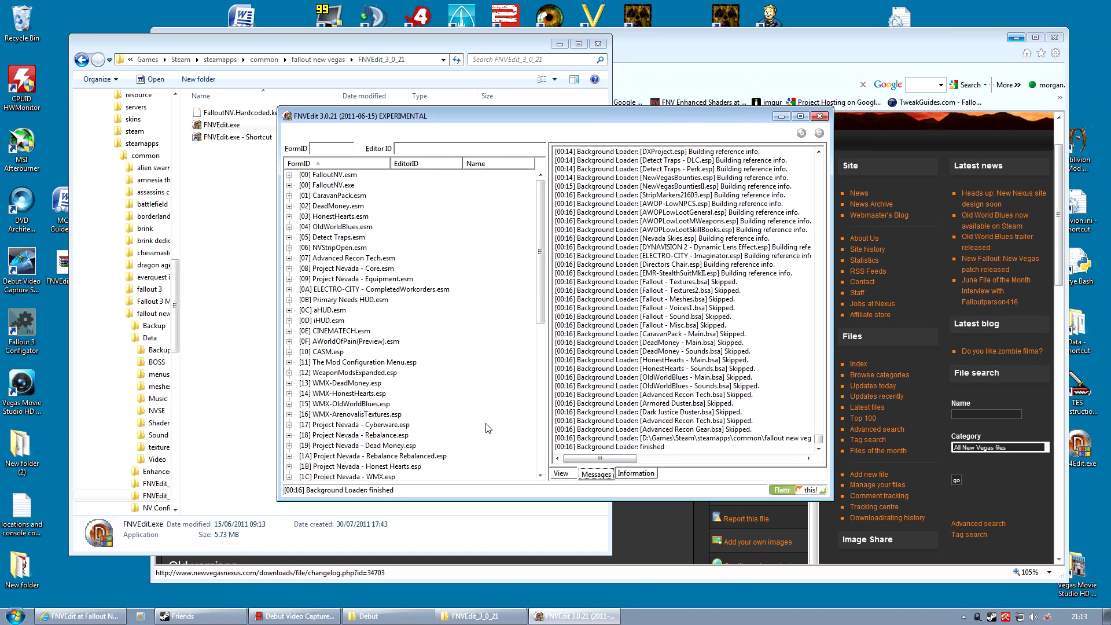
Step: Create a merged patch from the loaded plugins with the file name My Merge Patch
left_click(540, 370)
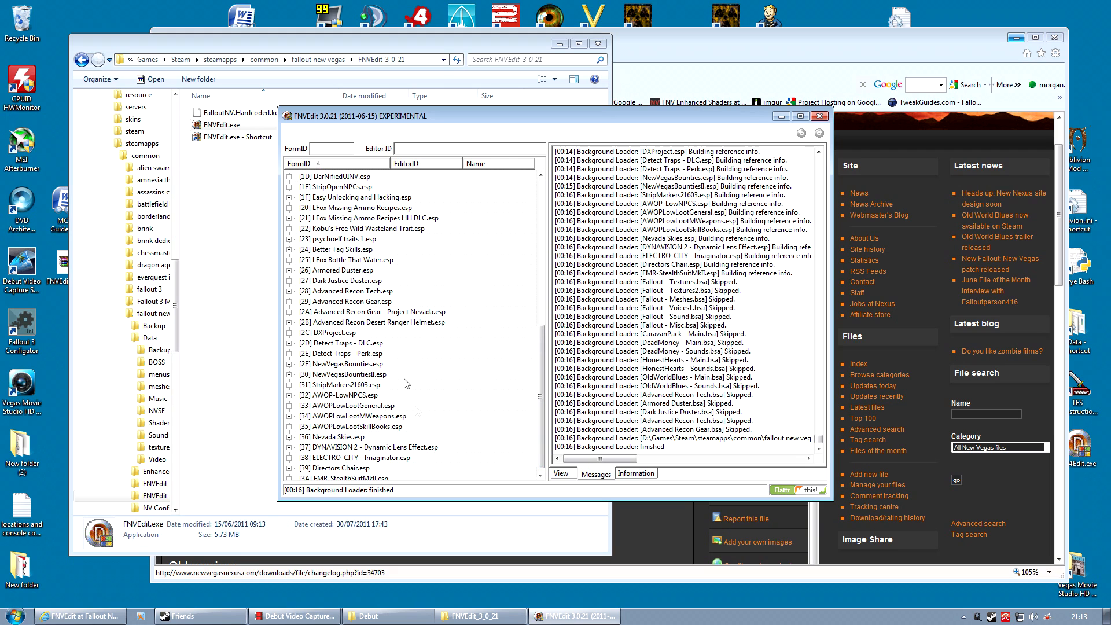
right_click(354, 316)
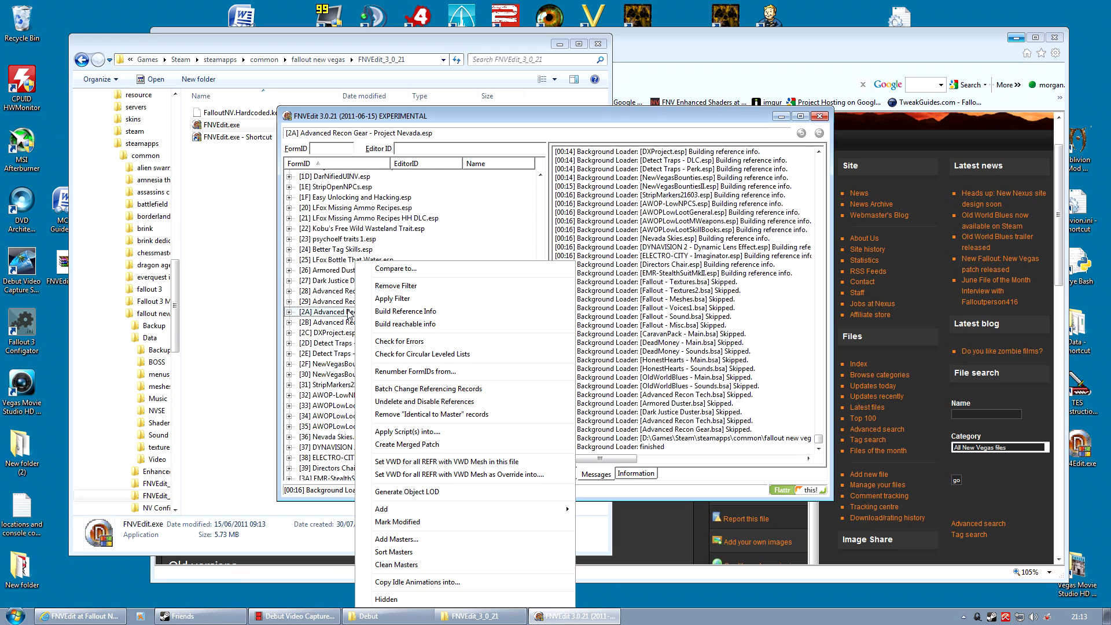
left_click(427, 444)
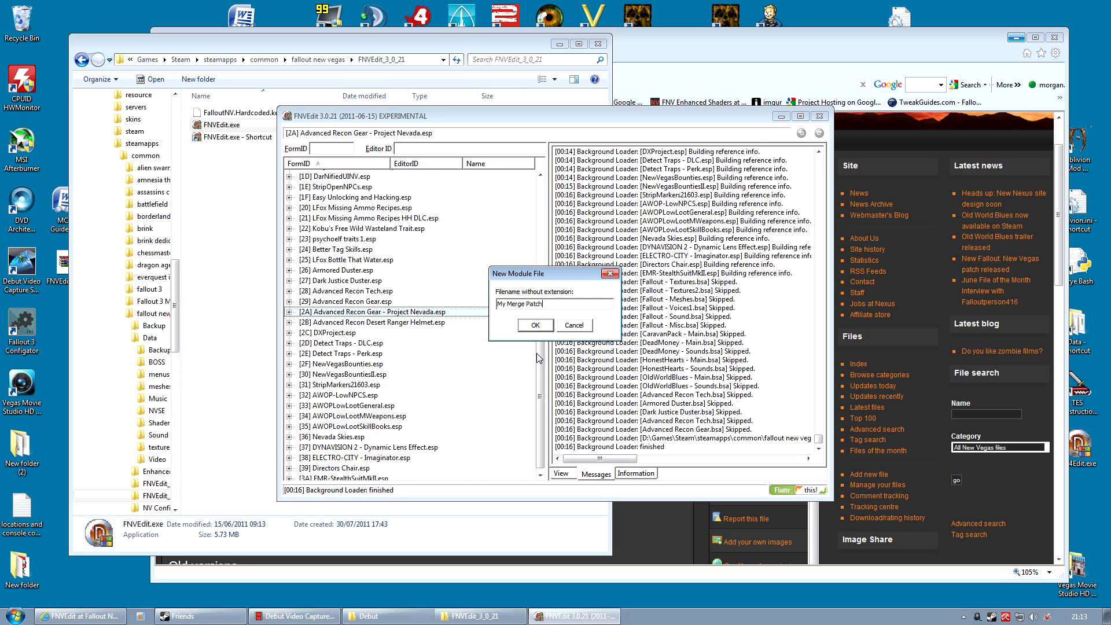
left_click(531, 328)
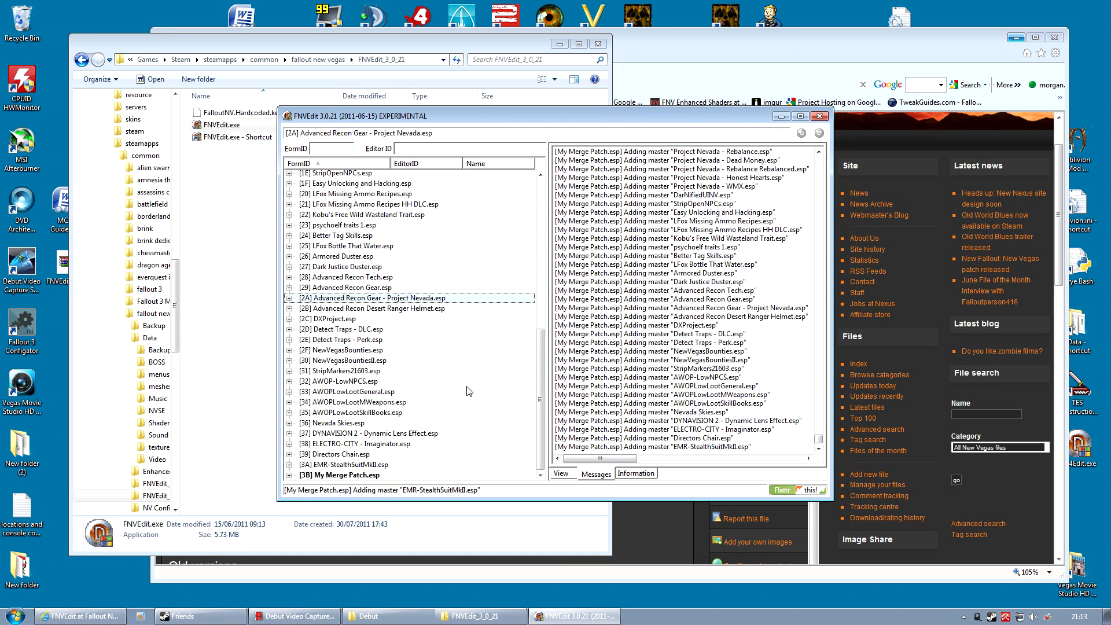
Step: Expand My Merge Patch.esp and examine the master files listed in its File Header
left_click(334, 476)
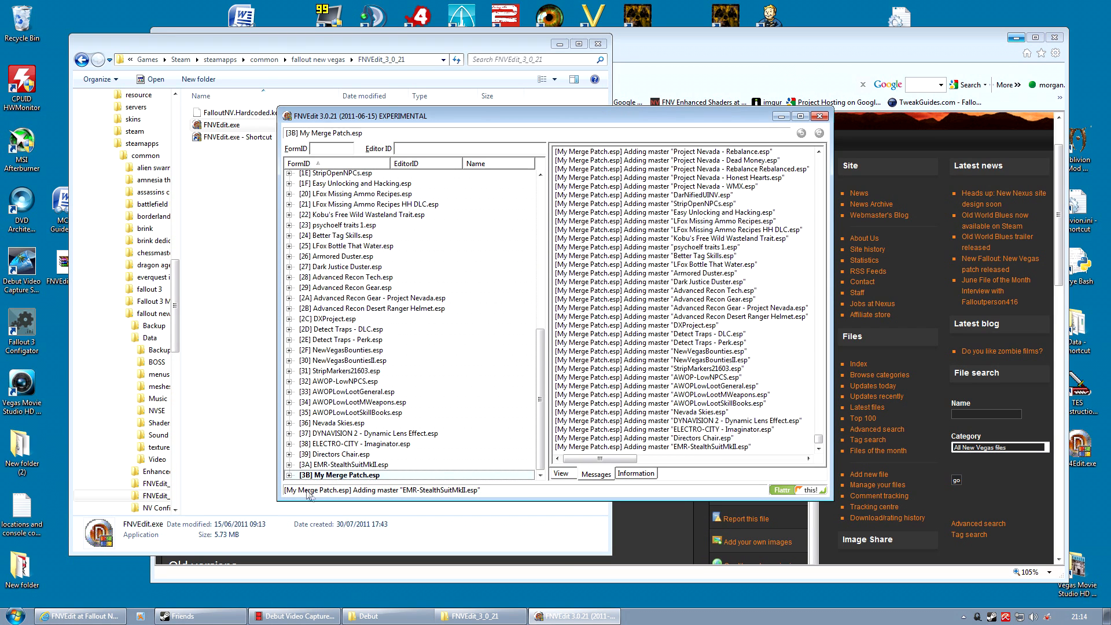
left_click(289, 475)
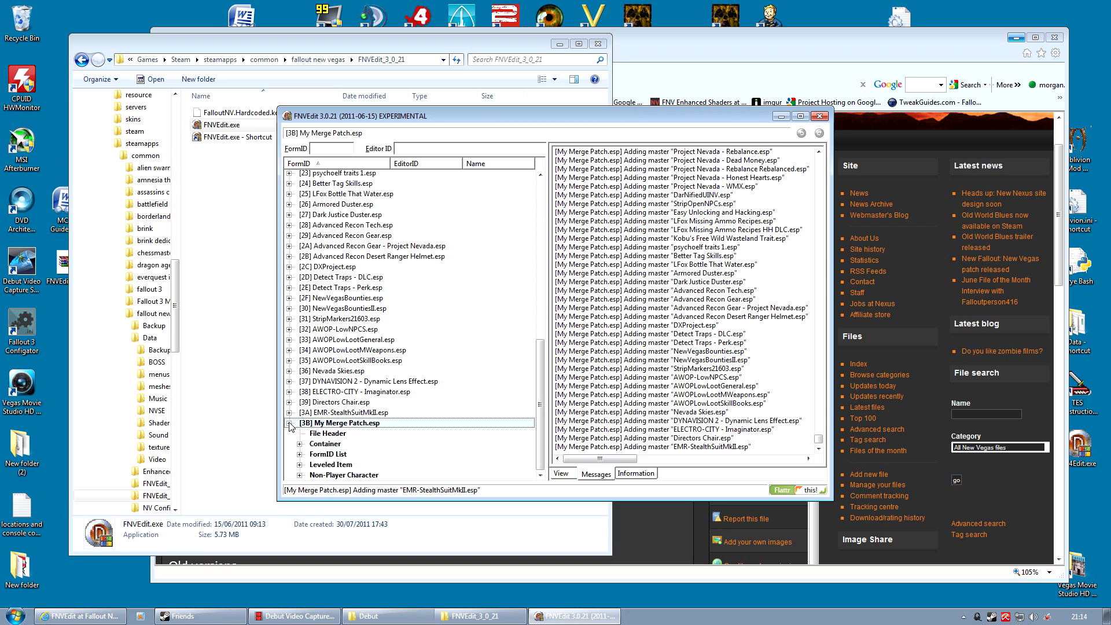
left_click(320, 434)
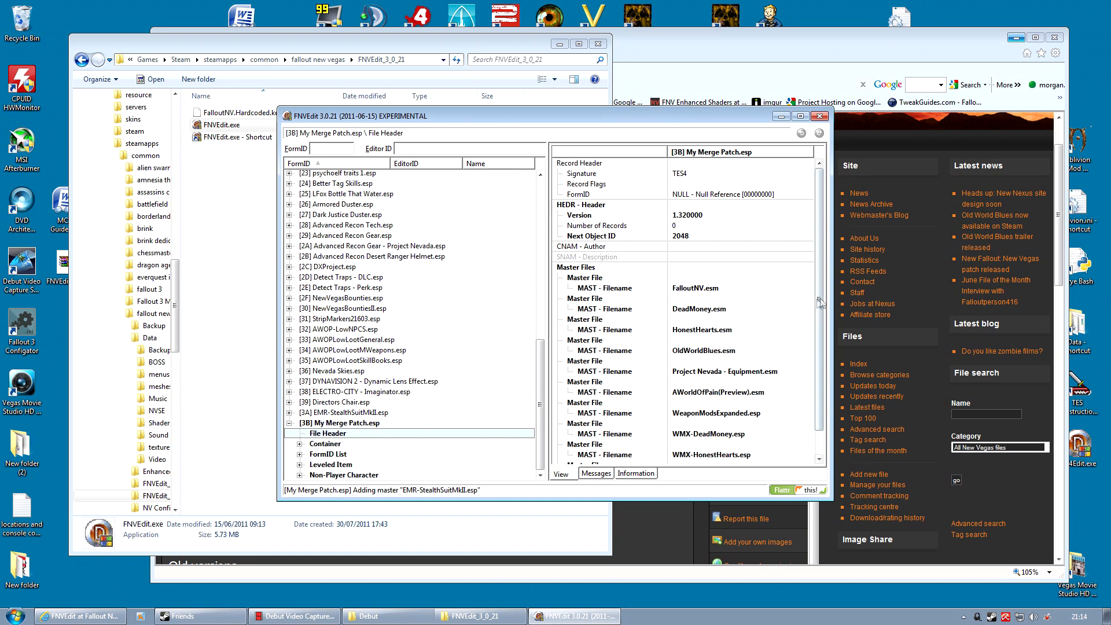
left_click_drag(818, 300, 818, 325)
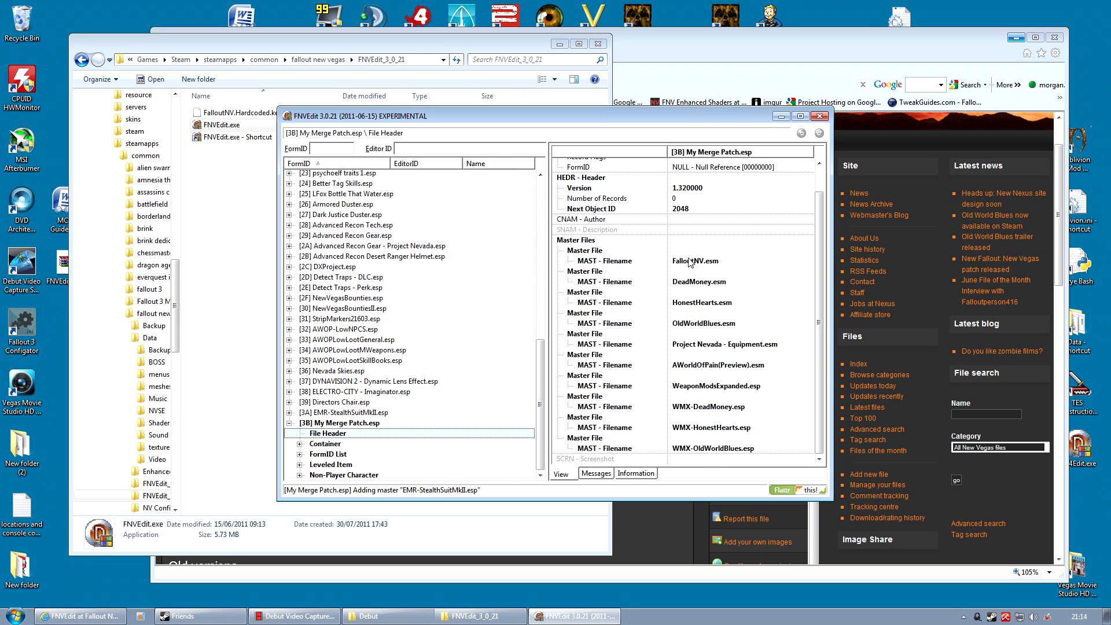
Step: Look through the Container records of My Merge Patch.esp and collapse the group again
left_click(325, 443)
left_click(299, 444)
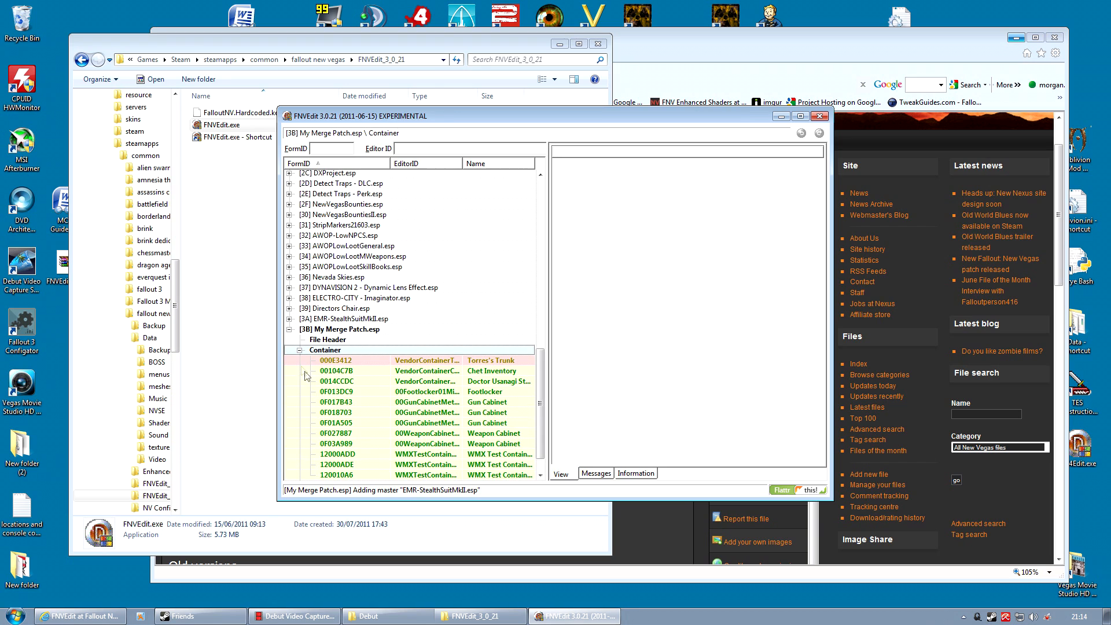
scroll(301, 347, "down", 1)
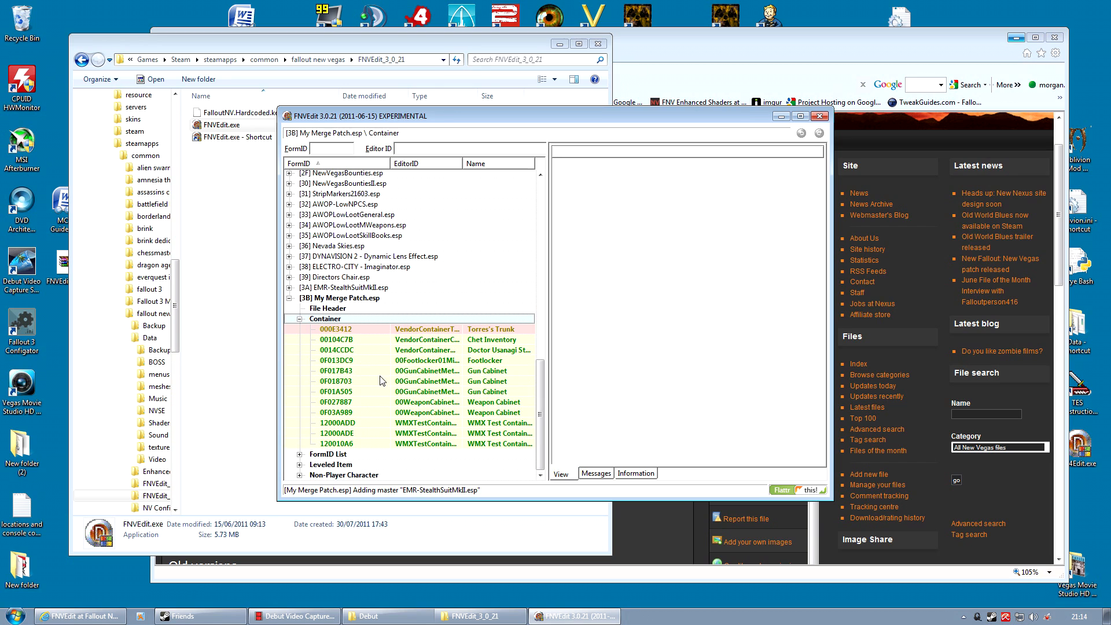
left_click(300, 319)
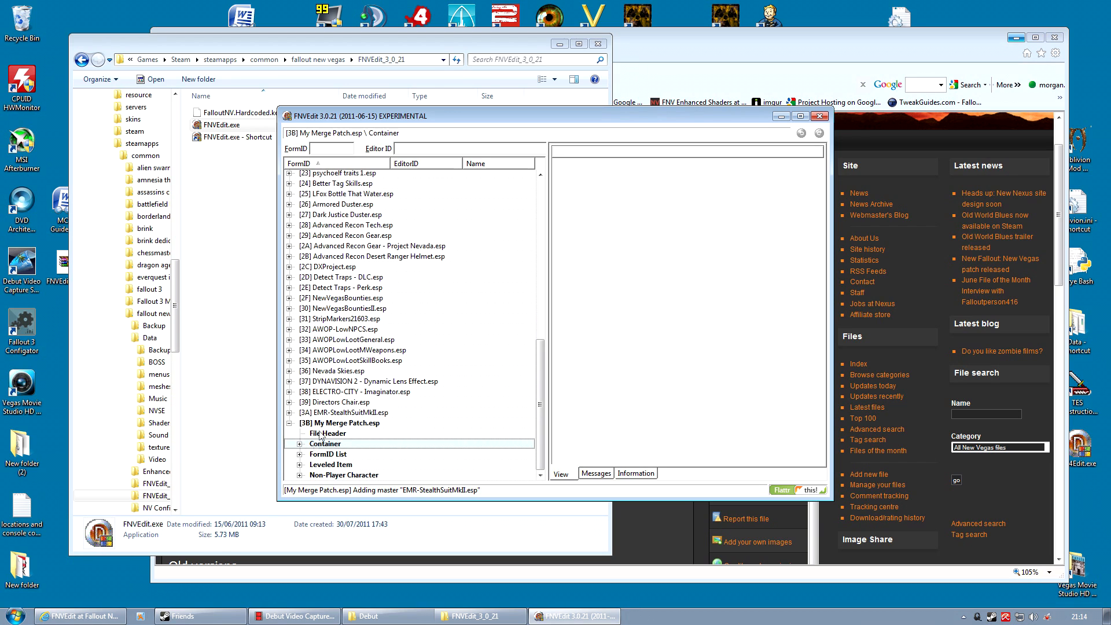
Step: Show the PerkCowboyWeapons record in the FormID List of My Merge Patch.esp and enlarge the FNVEdit window
left_click(300, 454)
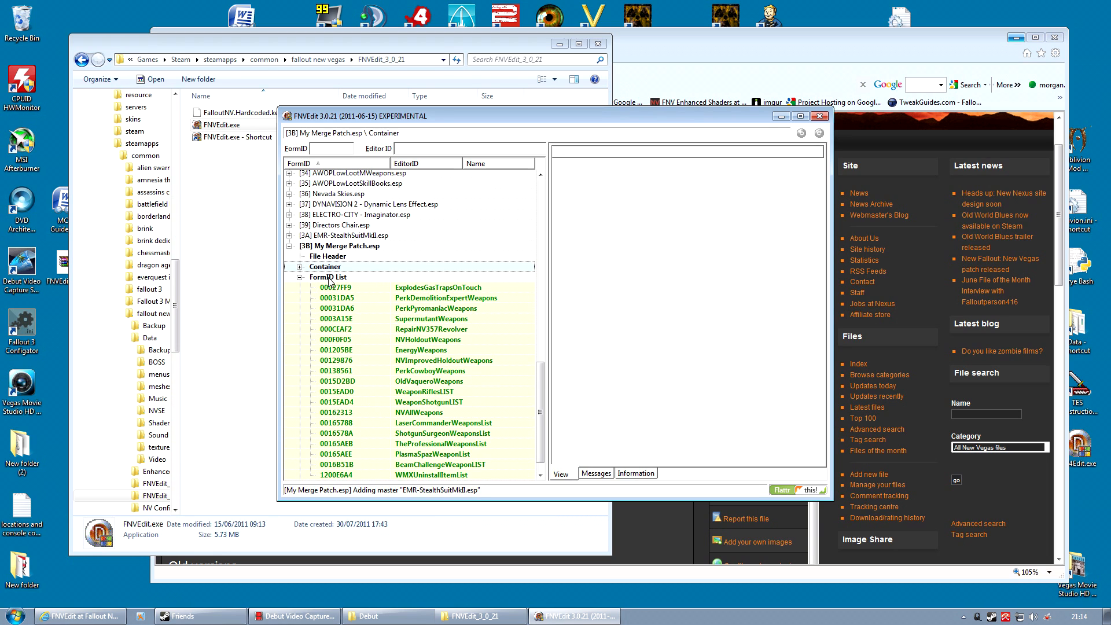
scroll(405, 284, "down", 1)
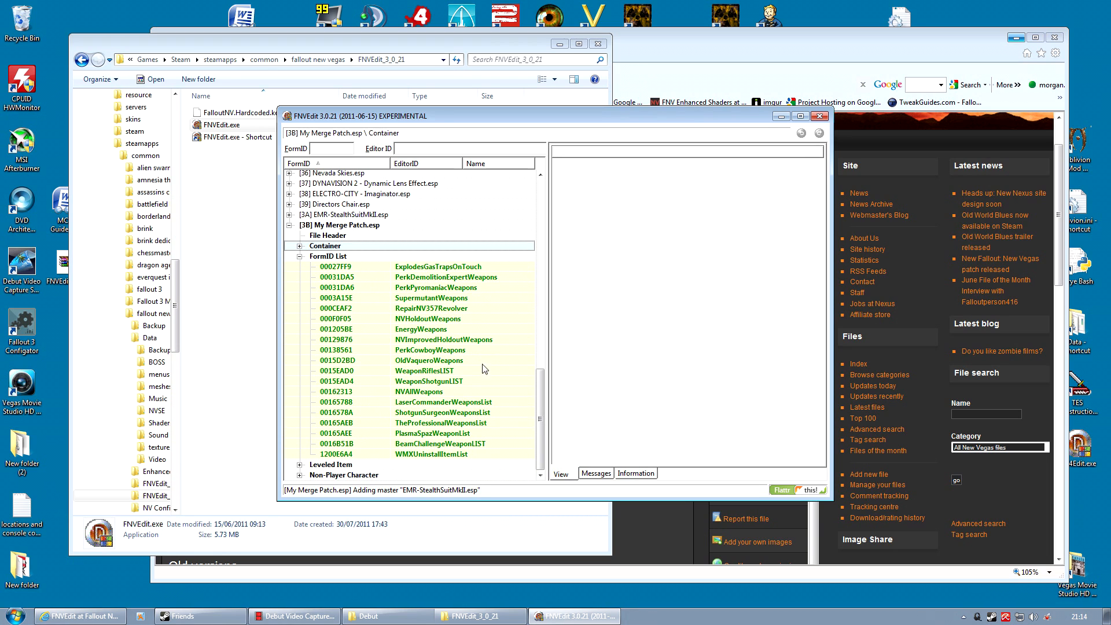
left_click(442, 352)
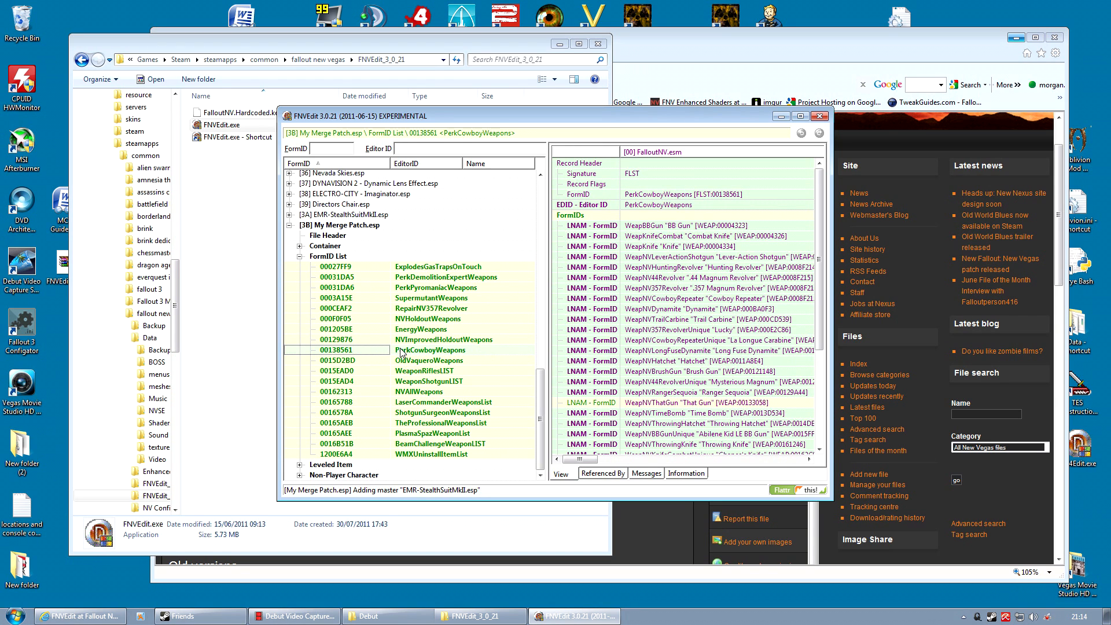
left_click_drag(504, 120, 259, 39)
left_click_drag(585, 420, 1086, 568)
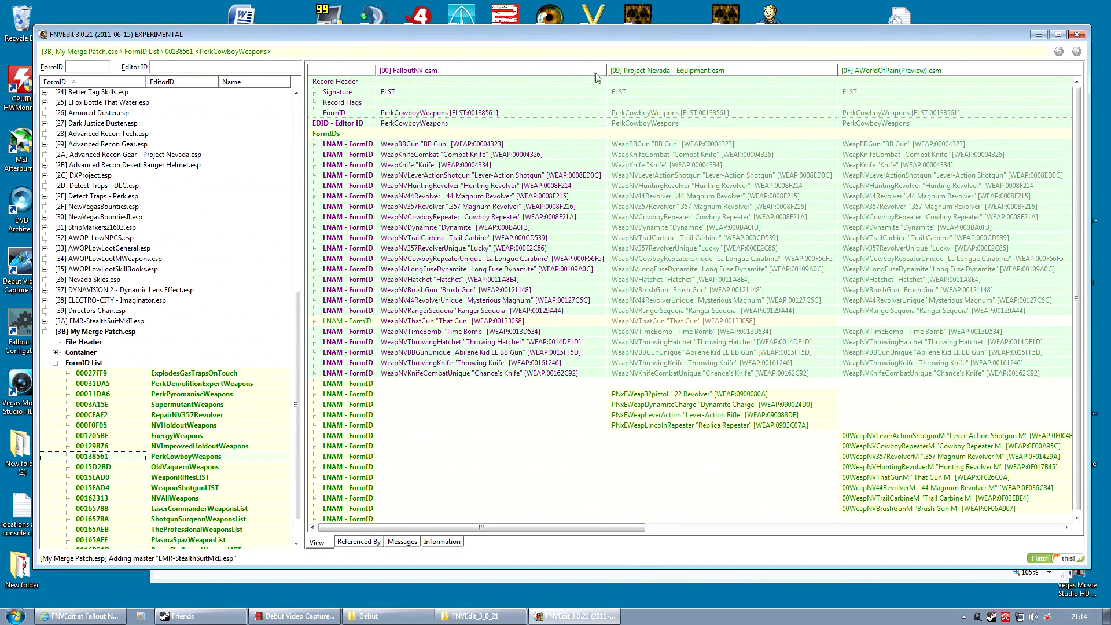
Step: Narrow the source plugin columns and compare their PerkCowboyWeapons entries with the merged list in the My Merge Patch.esp column
left_click_drag(607, 70, 525, 72)
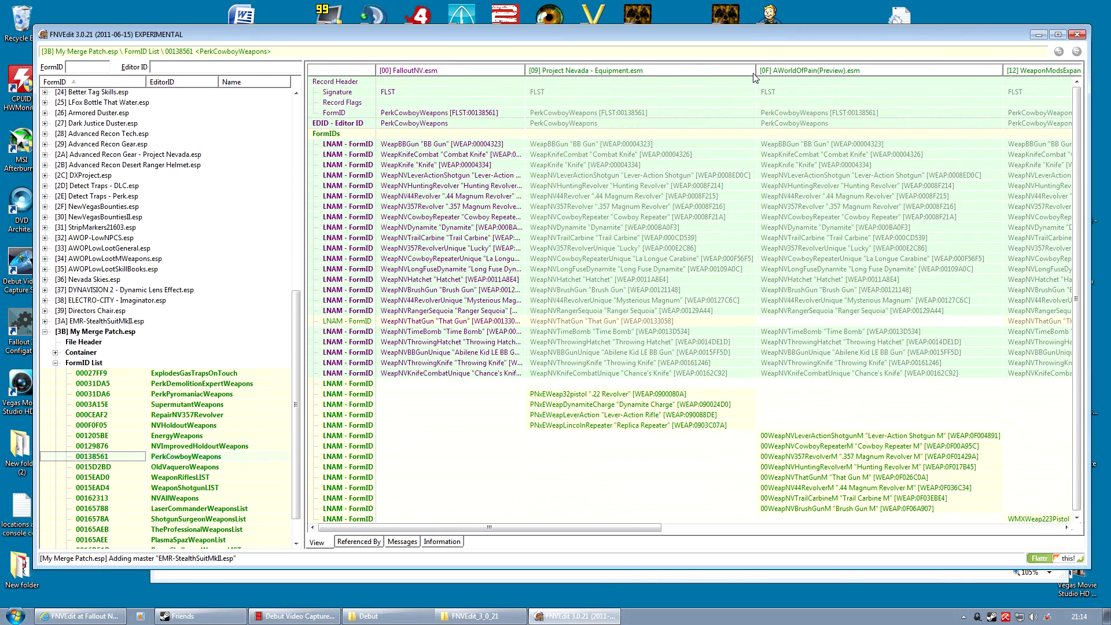
left_click_drag(756, 71, 671, 72)
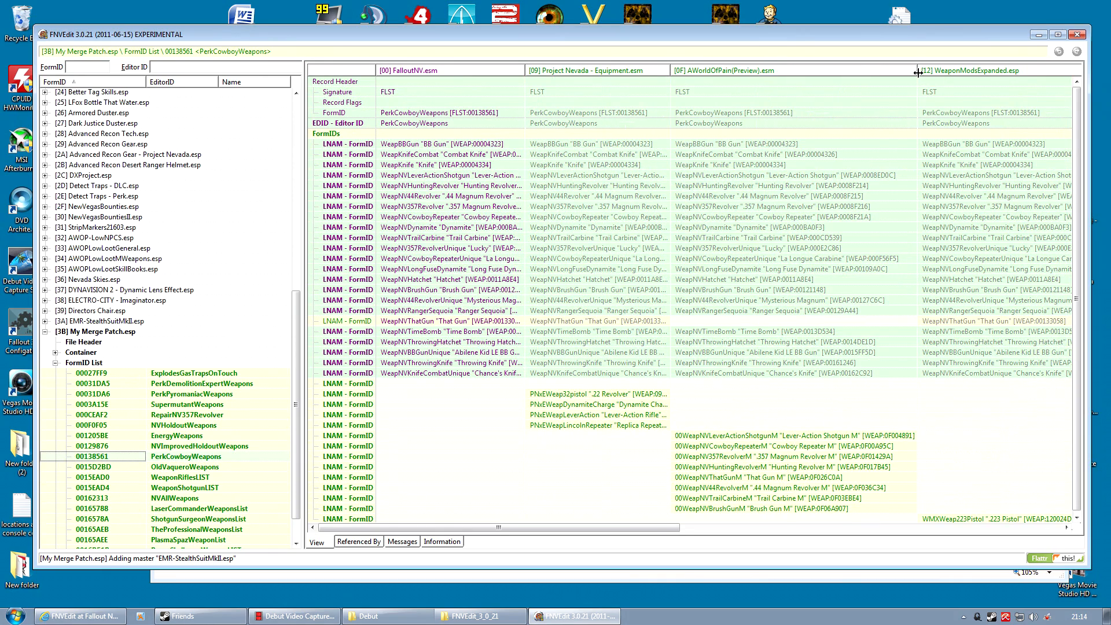
left_click_drag(918, 72, 813, 72)
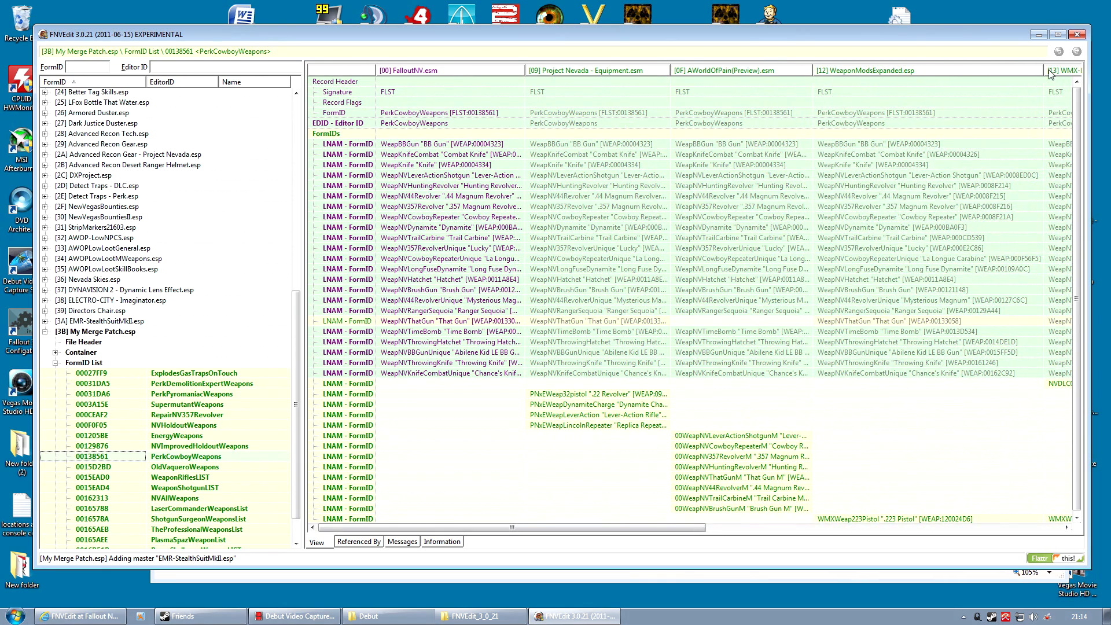
left_click_drag(1043, 70, 958, 71)
left_click_drag(702, 529, 1029, 509)
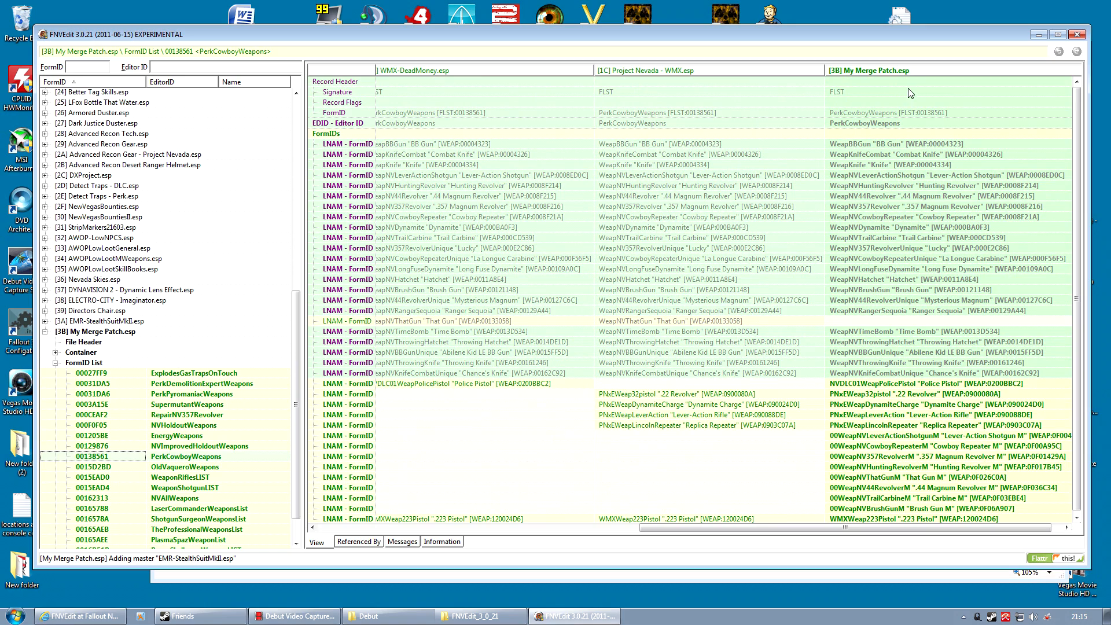
scroll(918, 261, "down", 1)
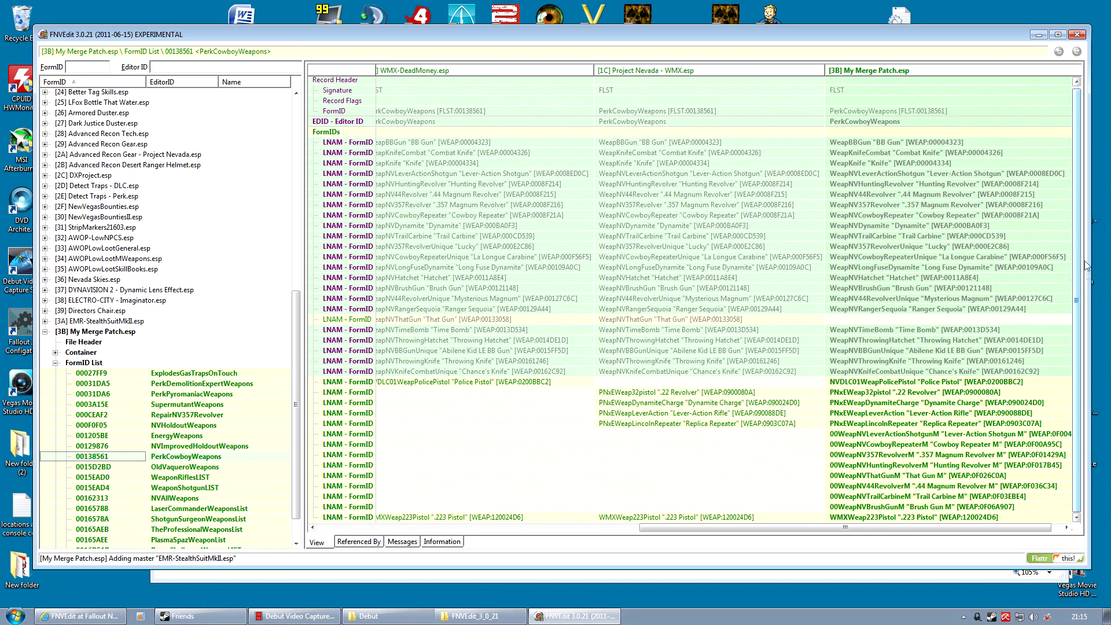
Step: Look through the FormID List, Leveled Item and Non-Player Character records of My Merge Patch.esp
left_click_drag(750, 528, 868, 525)
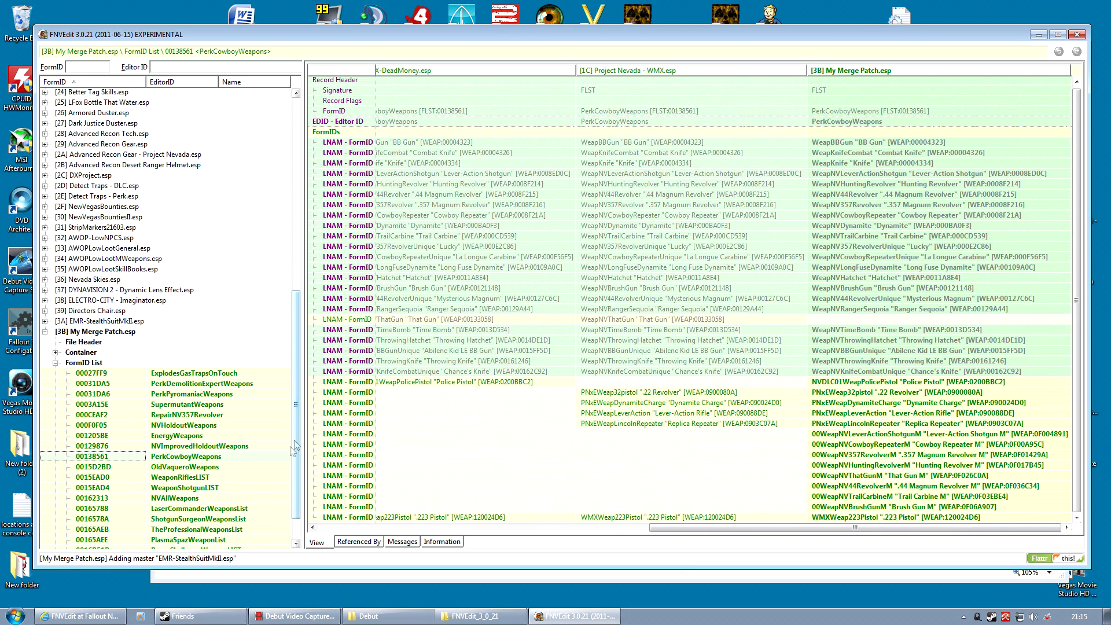
left_click(55, 363)
left_click(55, 543)
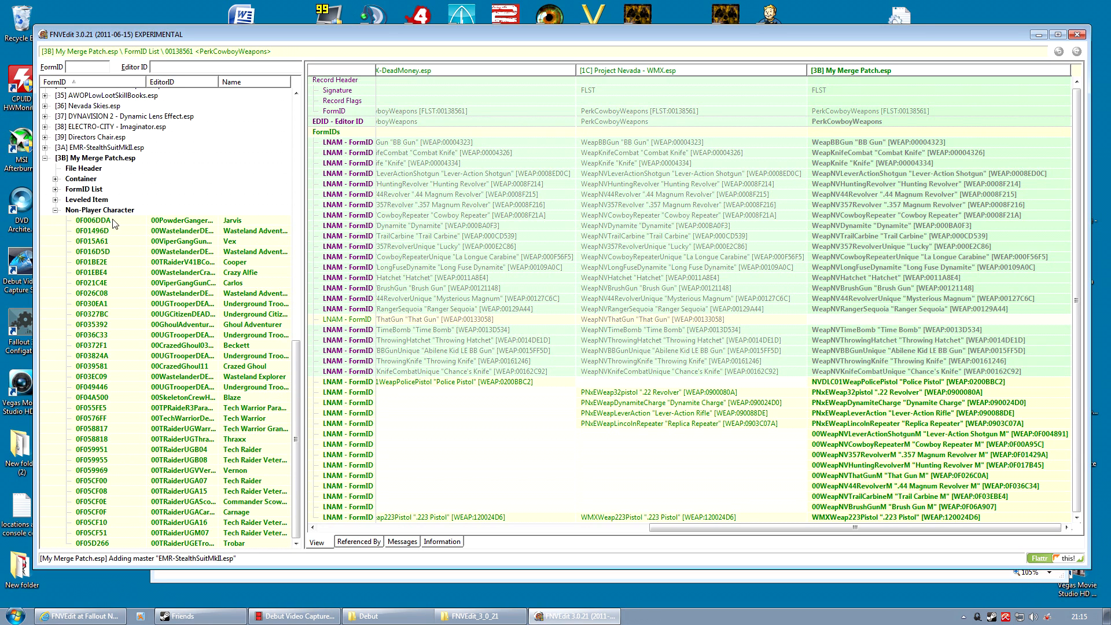
left_click(55, 199)
left_click(55, 189)
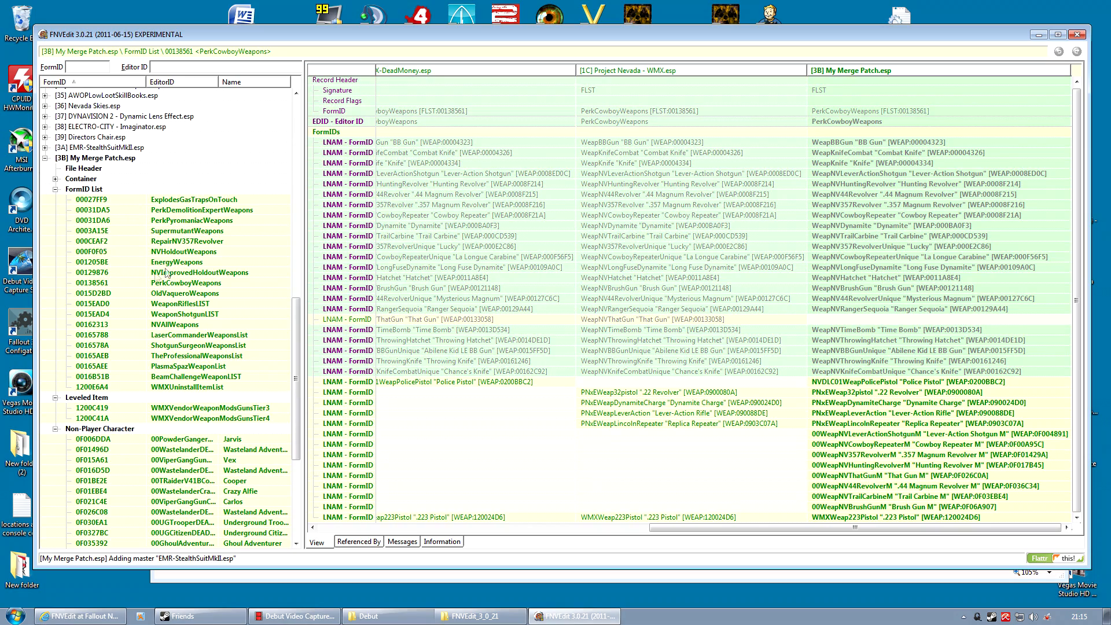
scroll(280, 329, "down", 2)
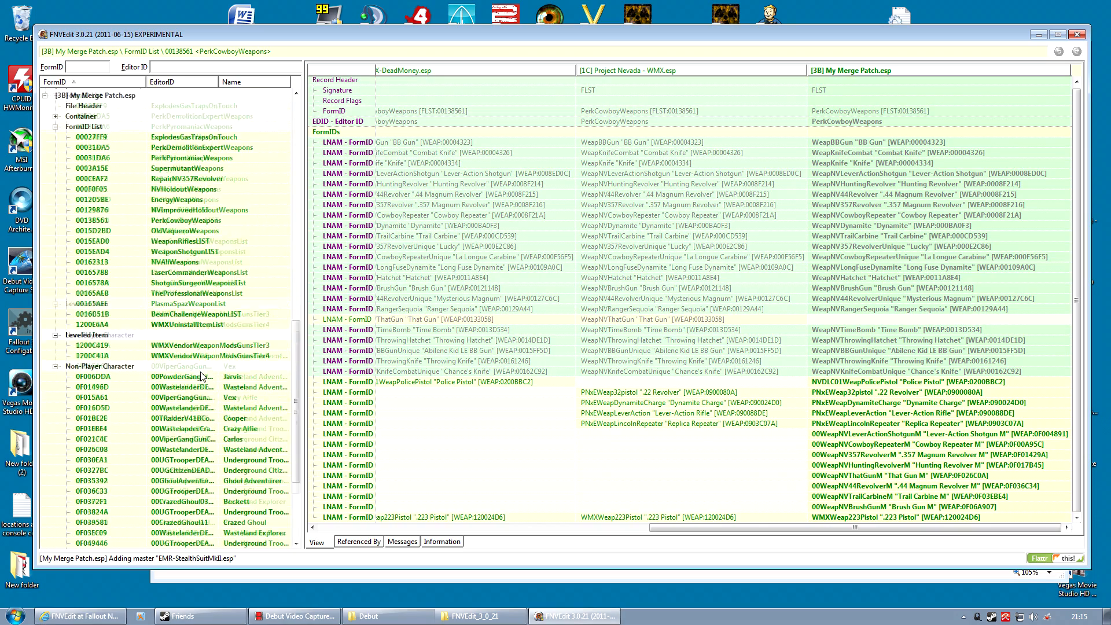
scroll(209, 314, "down", 1)
scroll(210, 314, "up", 4)
left_click(55, 210)
scroll(136, 315, "down", 12)
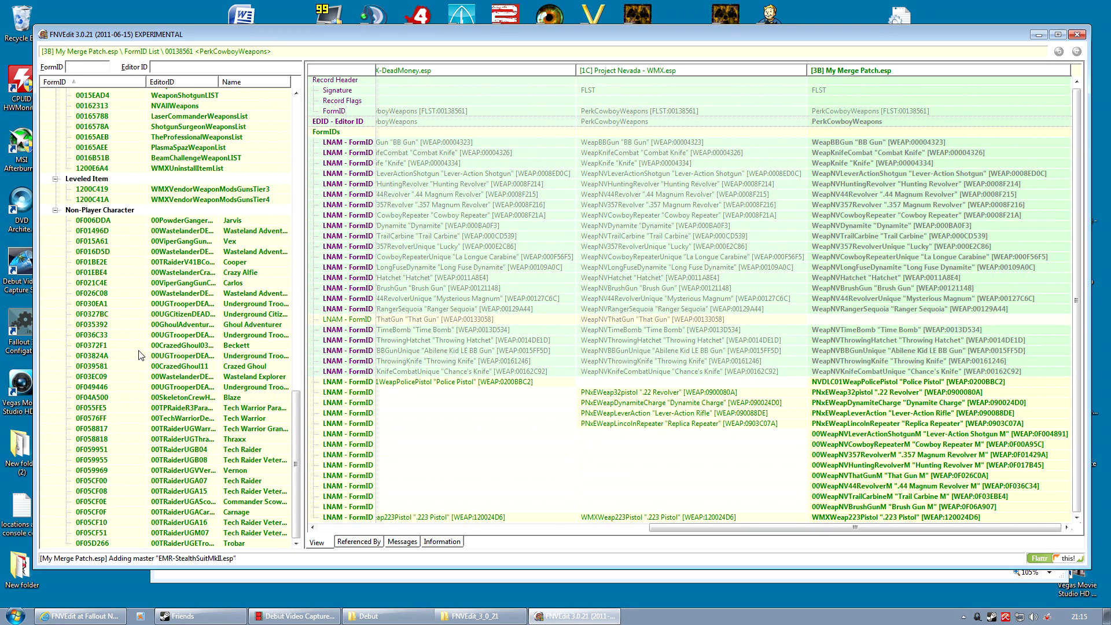
Step: Close FNVEdit and save the changes to My Merge Patch.esp
left_click(1077, 36)
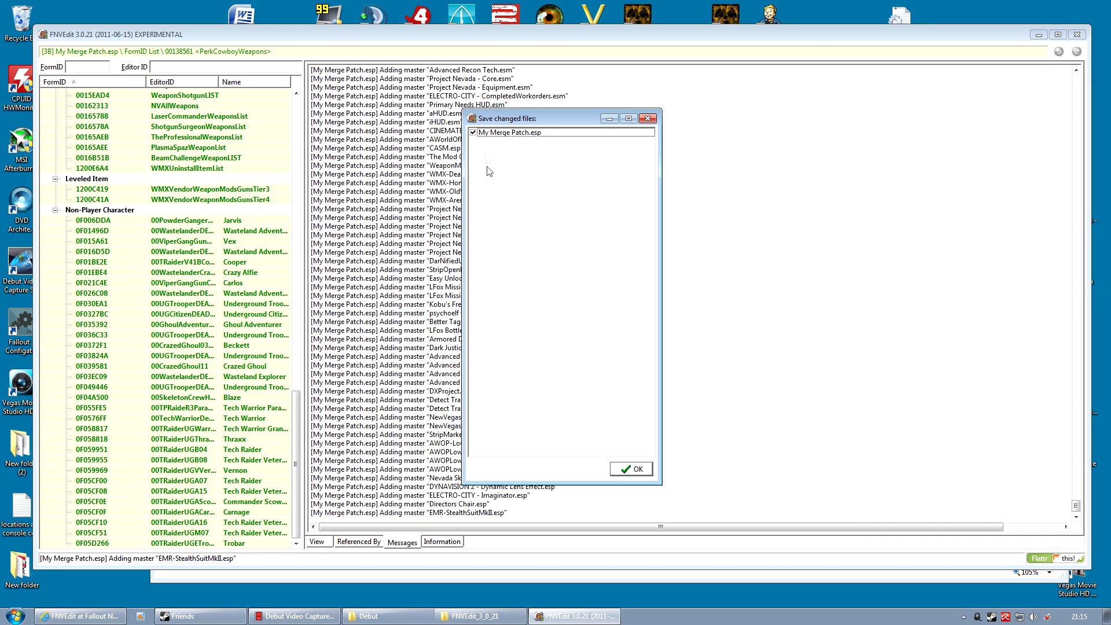
left_click(473, 133)
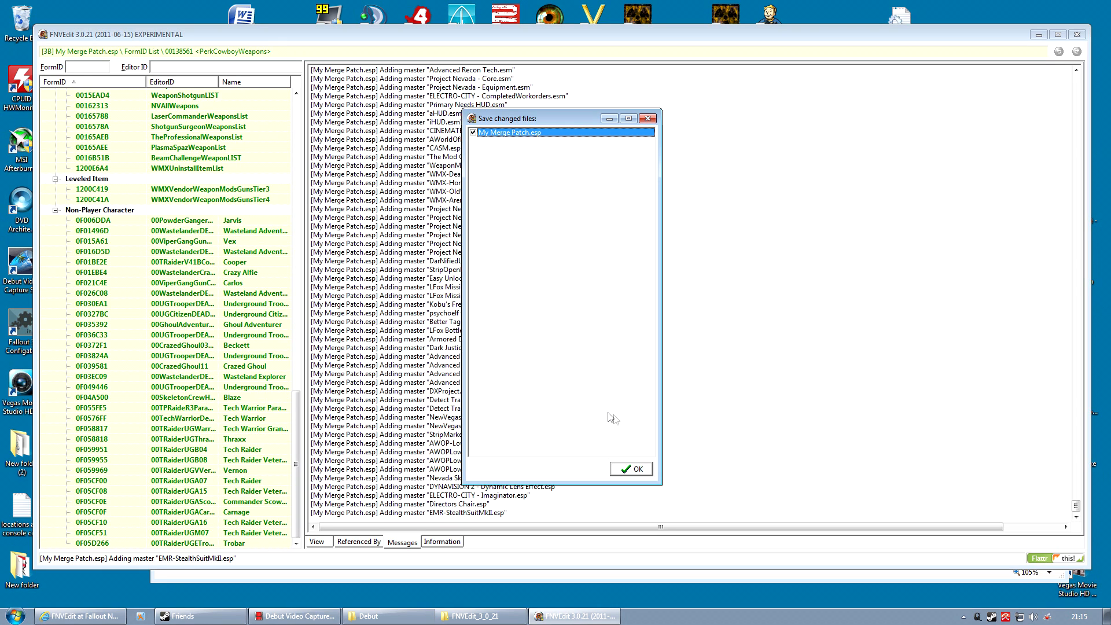
left_click(630, 472)
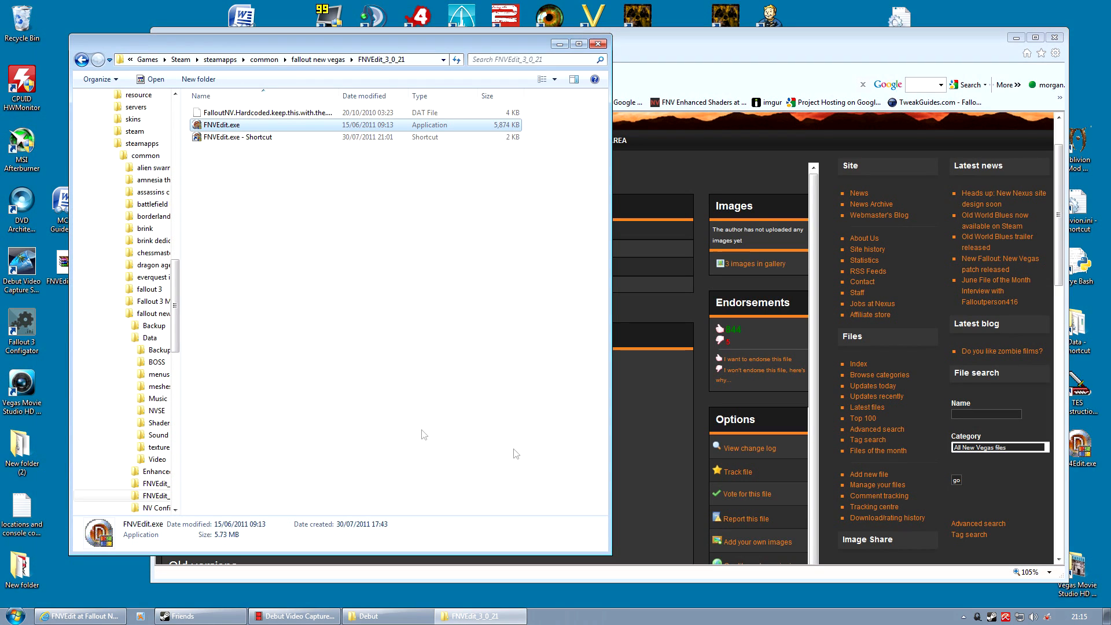
Step: Switch to Fallout Mod Manager, place My Merge Patch.esp directly below EMR-StealthSuitMkII.esp in the load order and review its masters
left_click(1015, 39)
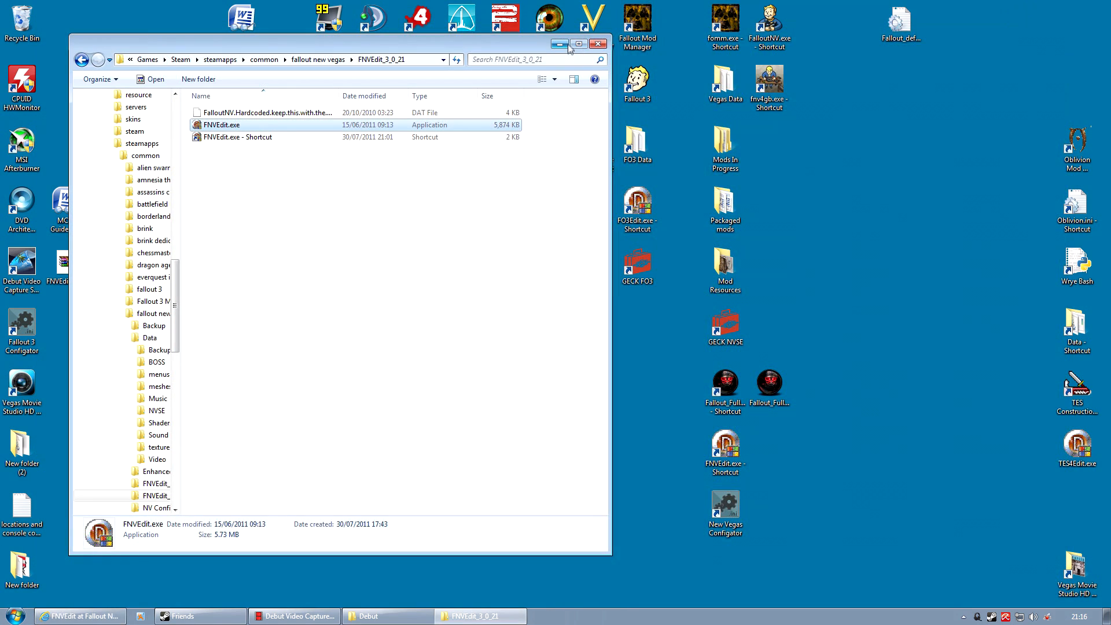
left_click(560, 44)
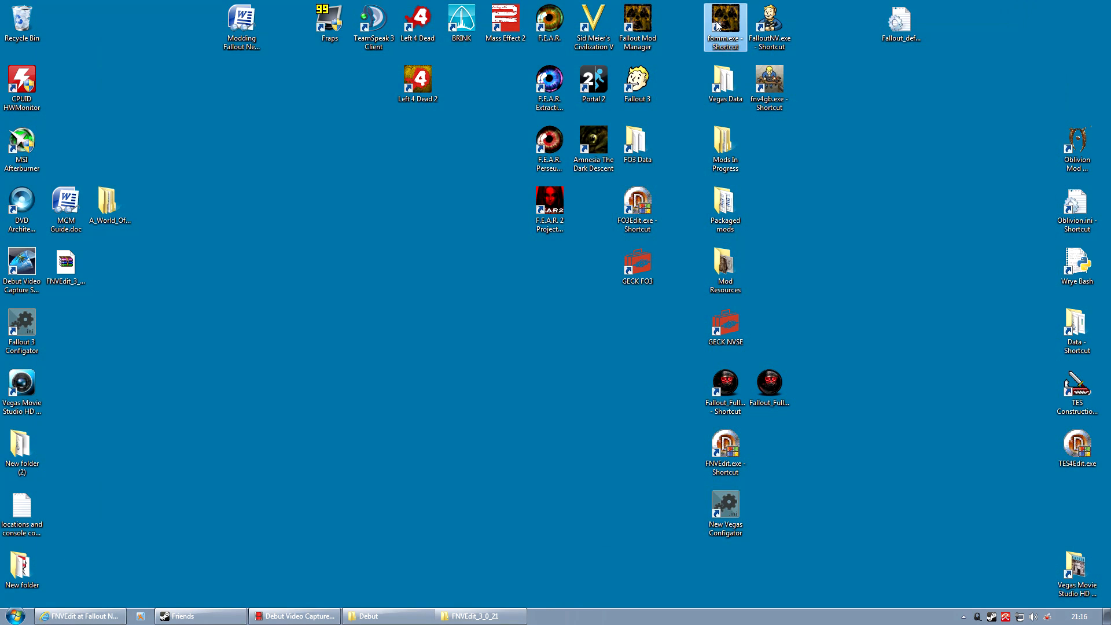
double_click(716, 21)
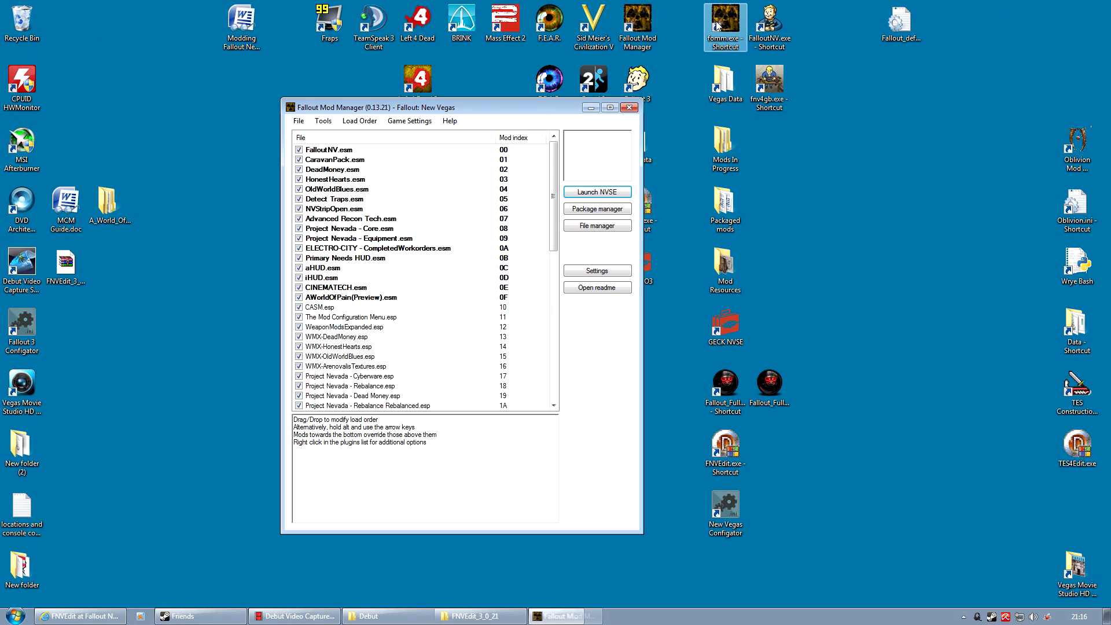
left_click(554, 296)
left_click_drag(555, 299, 559, 346)
left_click(324, 407)
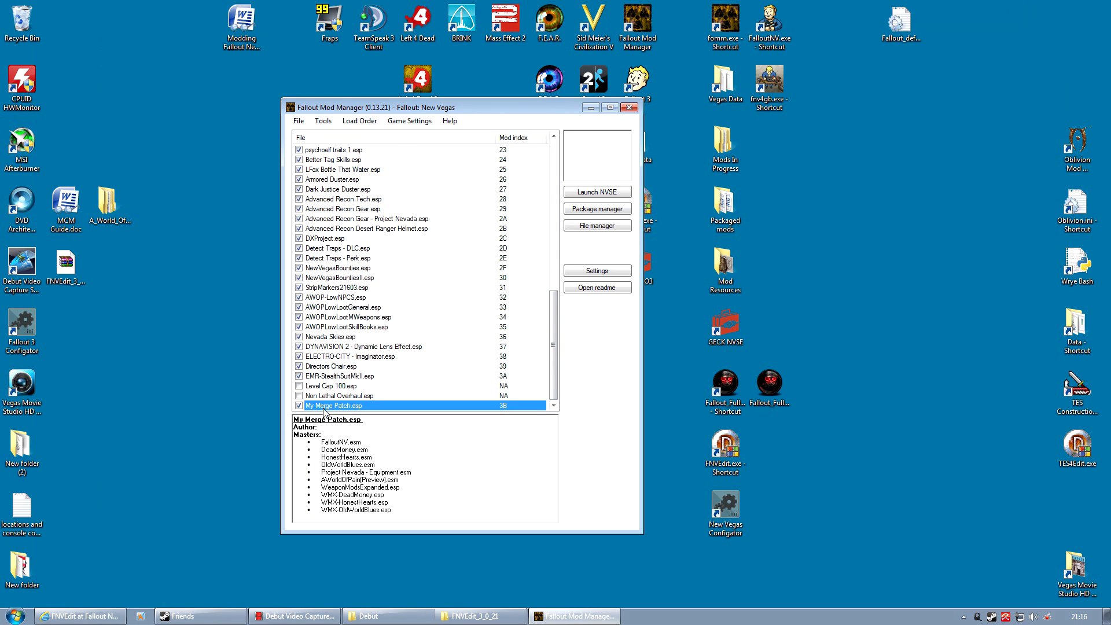
mouse_move(330, 409)
left_mouse_down()
mouse_move(331, 388)
mouse_move(336, 400)
left_mouse_up()
scroll(335, 398, "down", 1)
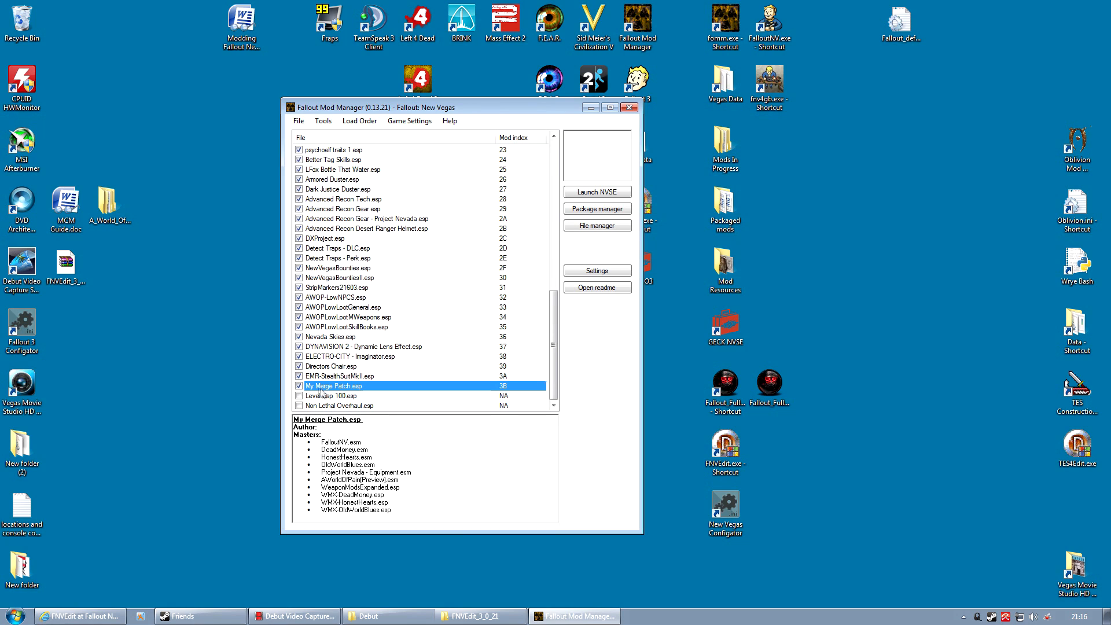
left_click_drag(324, 444, 448, 514)
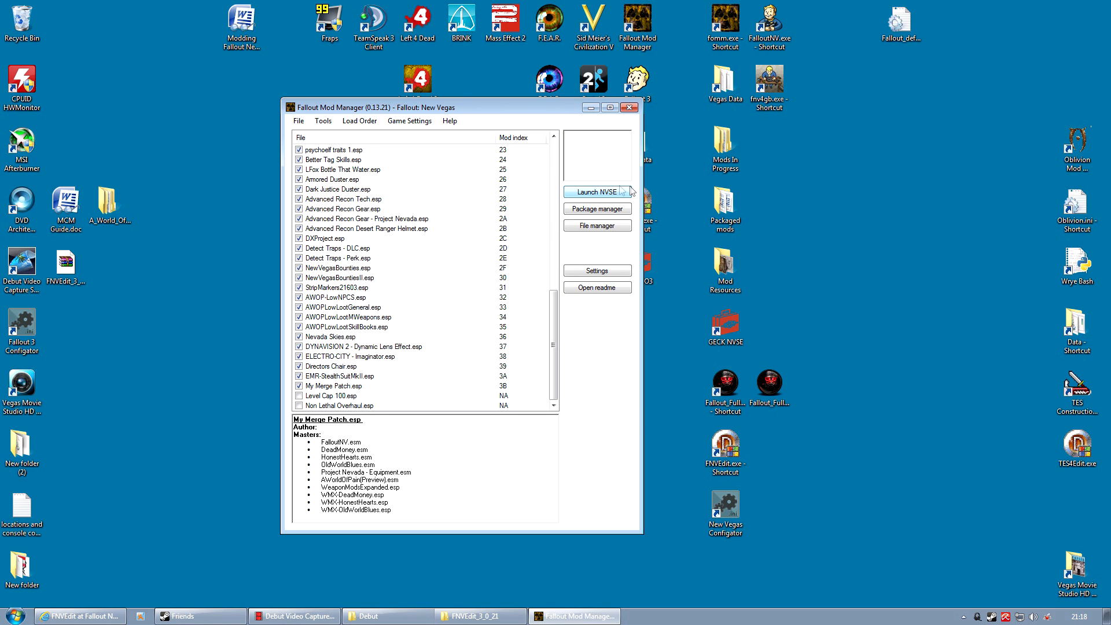
Step: Deactivate the Weapon Mods Expanded (WMX) packages in Fallout Mod Manager's Package Manager
left_click(552, 211)
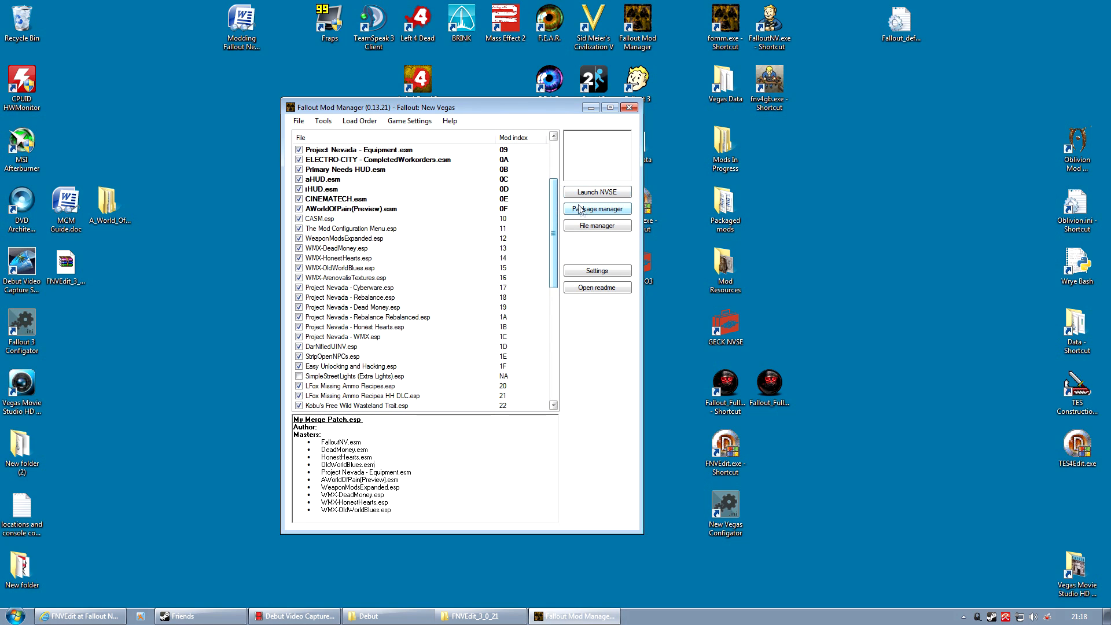
left_click(552, 174)
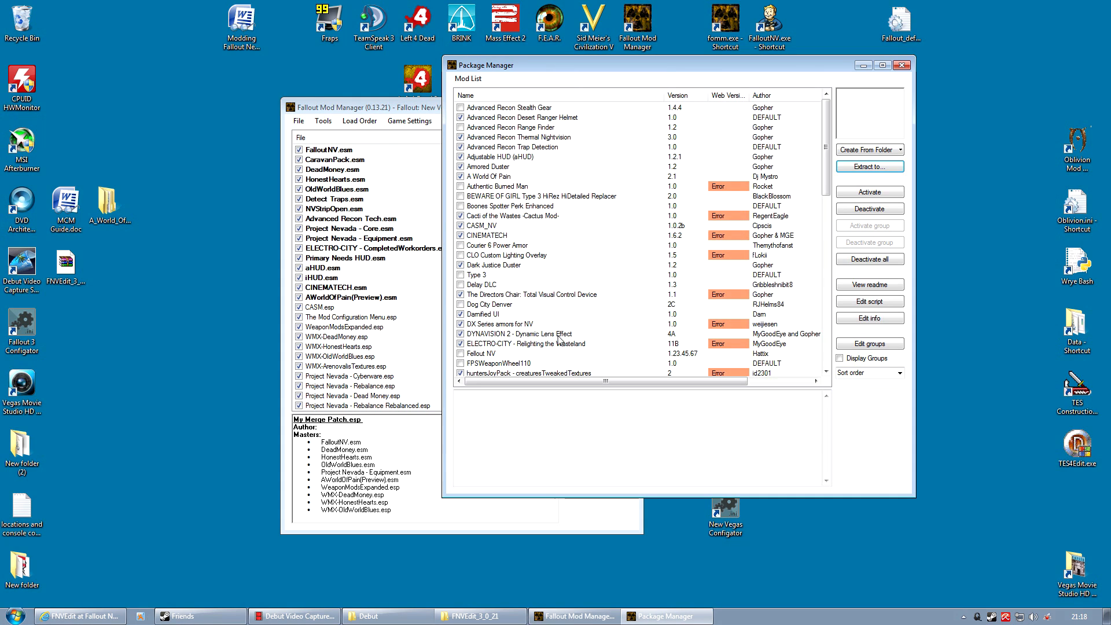
left_click(824, 340)
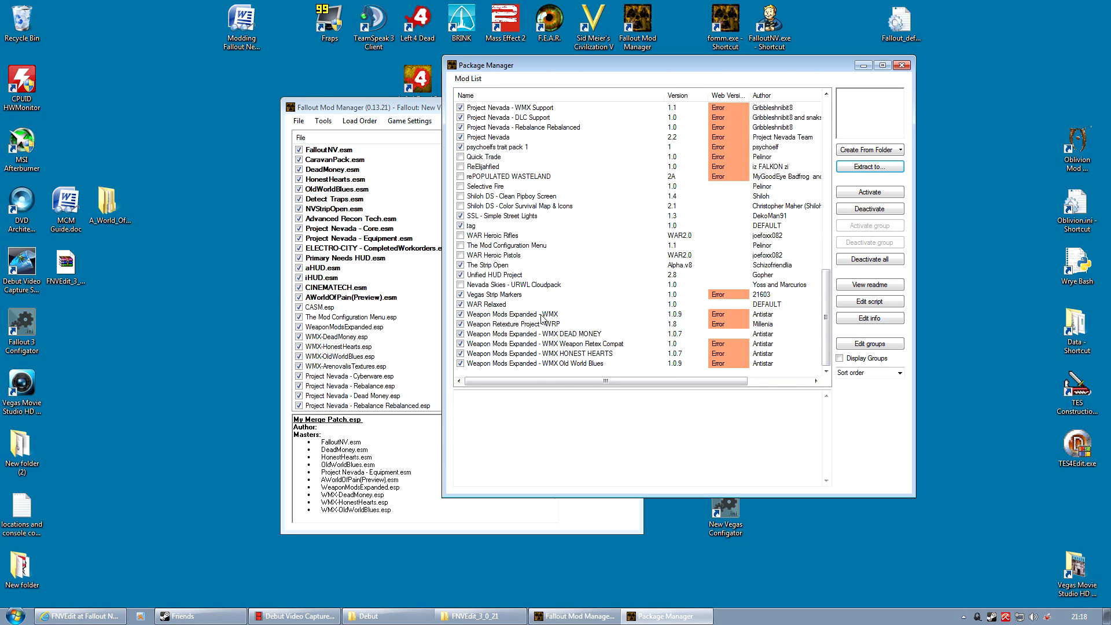
left_click(544, 315)
double_click(564, 314)
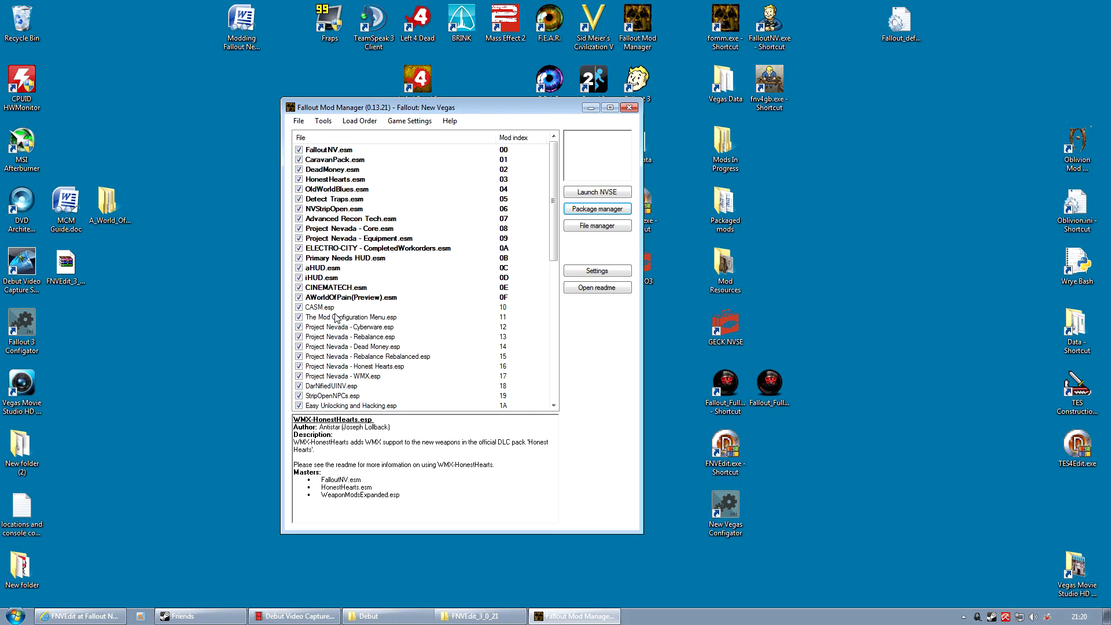
Step: Try to launch Fallout: New Vegas through NVSE and dismiss the error dialog
left_click(591, 193)
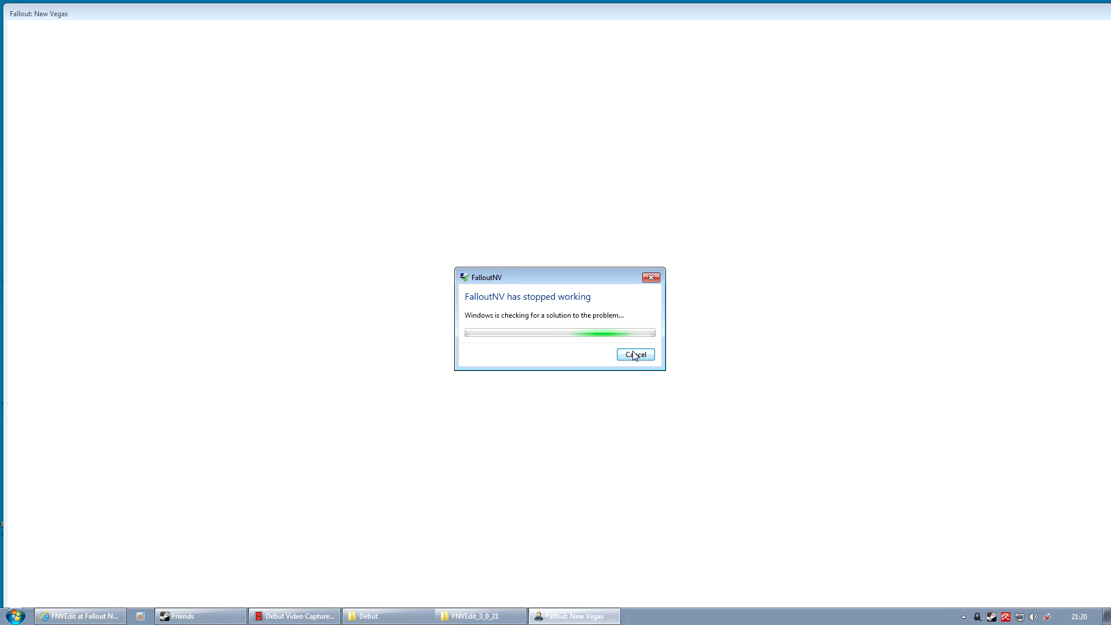
left_click(634, 355)
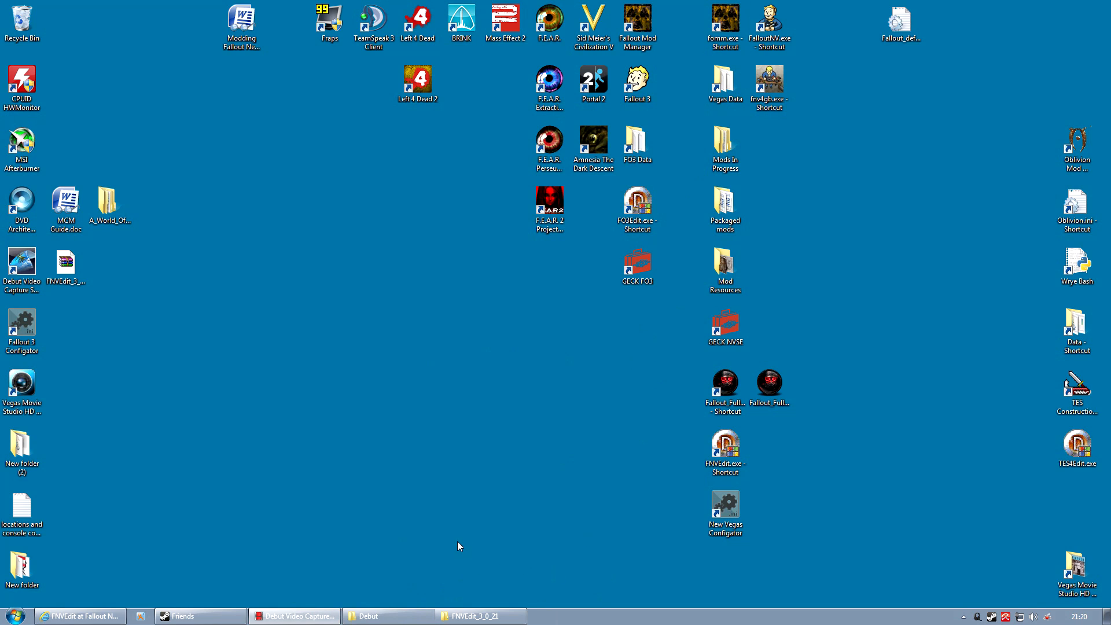
Step: Reopen Fallout Mod Manager and look through the full load order for plugins that depend on Weapon Mods Expanded
left_click(734, 23)
double_click(733, 23)
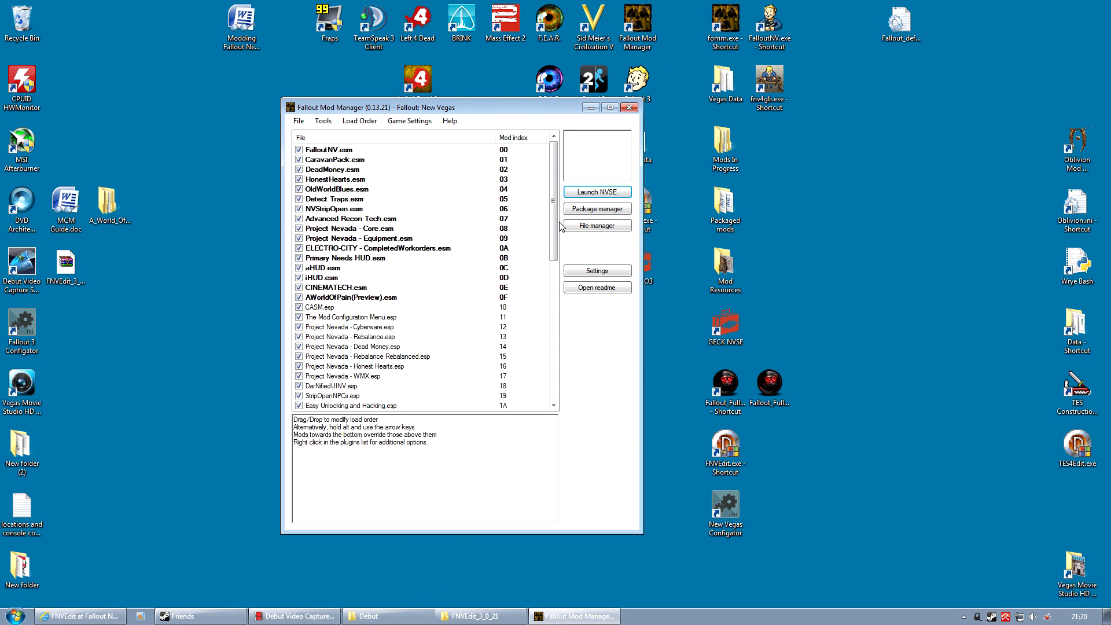
scroll(561, 225, "down", 10)
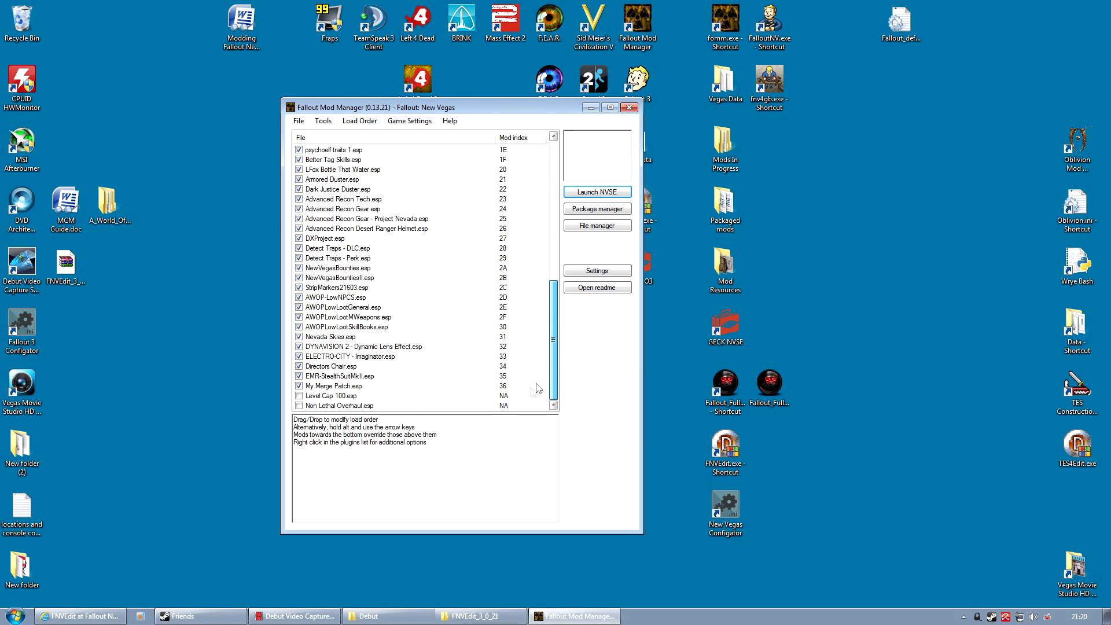
scroll(533, 392, "up", 10)
scroll(538, 375, "down", 10)
scroll(540, 383, "up", 10)
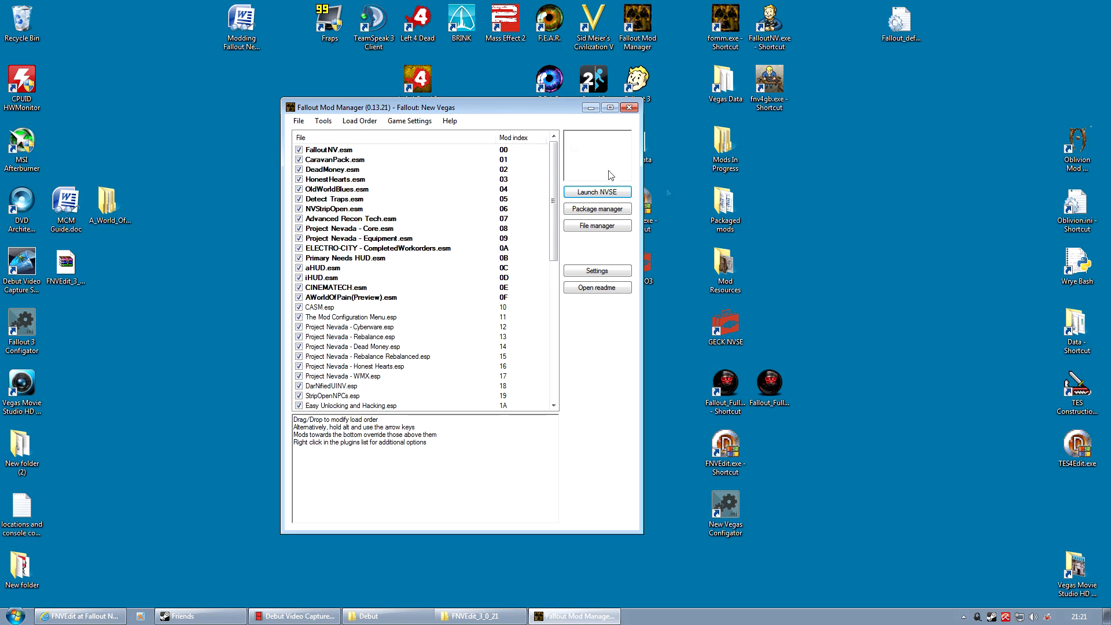
Step: Switch to FNVEdit from its FNVEdit_3_0_21 folder, load the active plugins and dismiss the module loading error
left_click(475, 616)
double_click(236, 128)
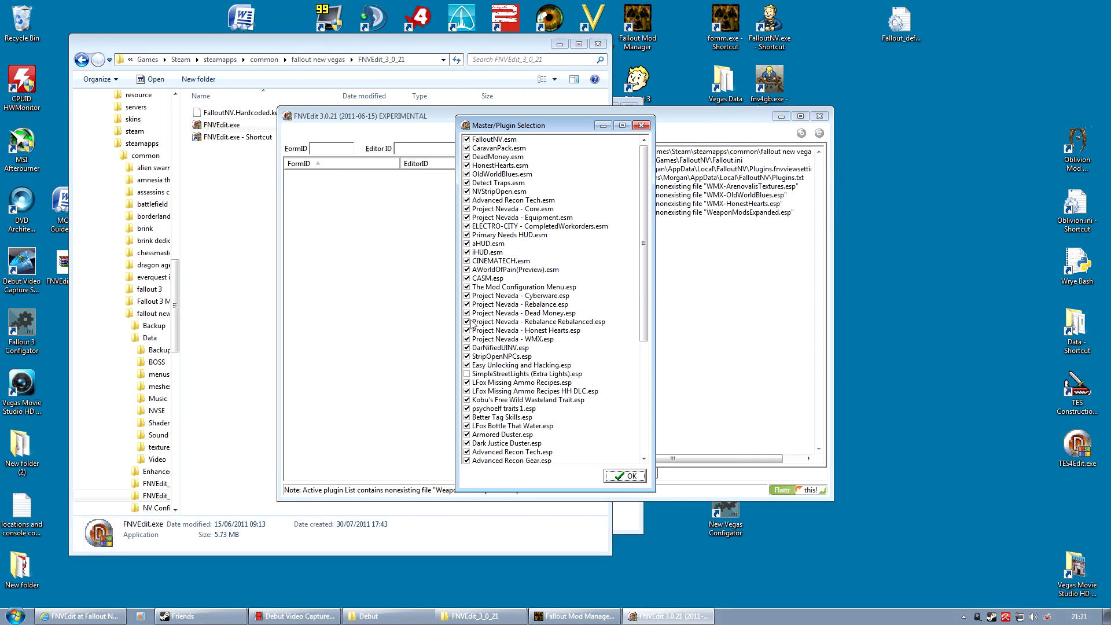
left_click(625, 476)
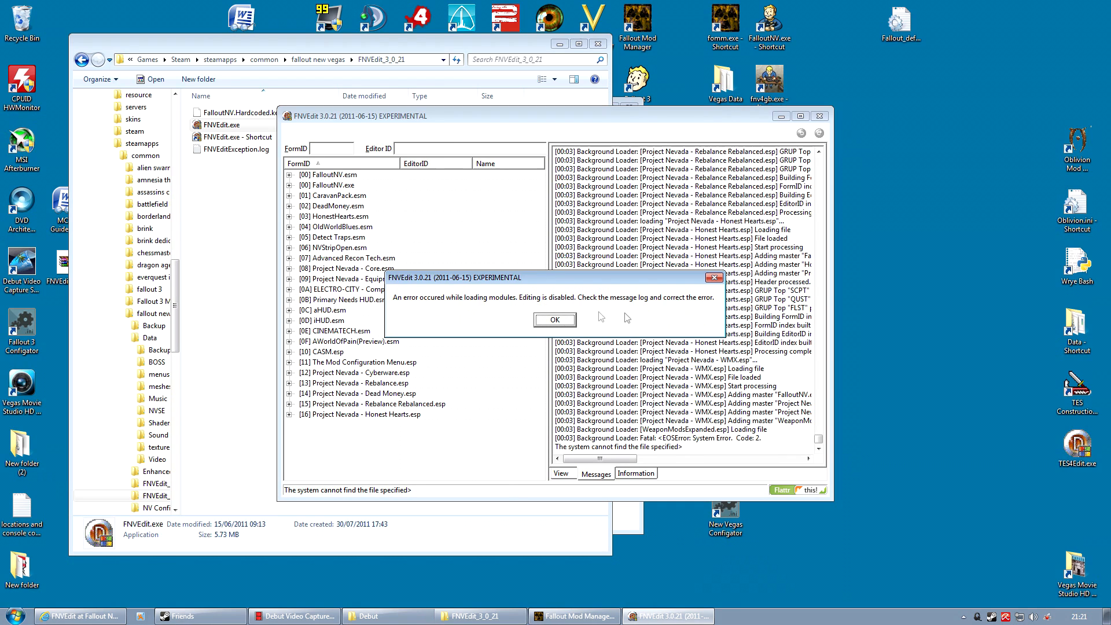
left_click(560, 320)
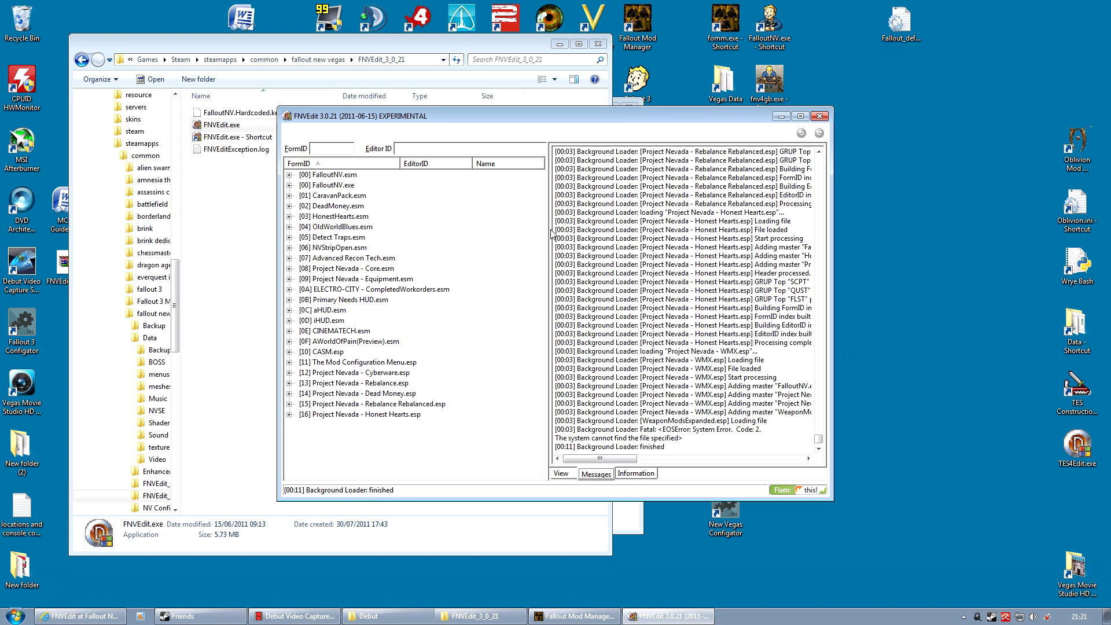
Step: Examine the masters added for Project Nevada - WMX.esp in the message log to find the missing file, and close FNVEdit
left_click_drag(554, 352, 783, 347)
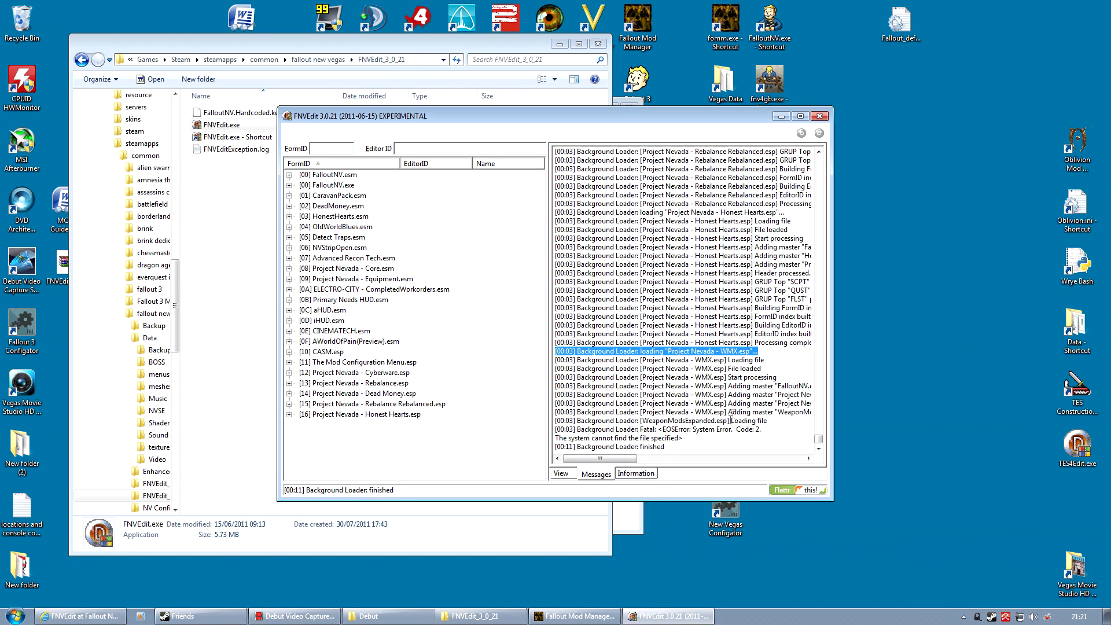
left_click_drag(598, 460, 622, 460)
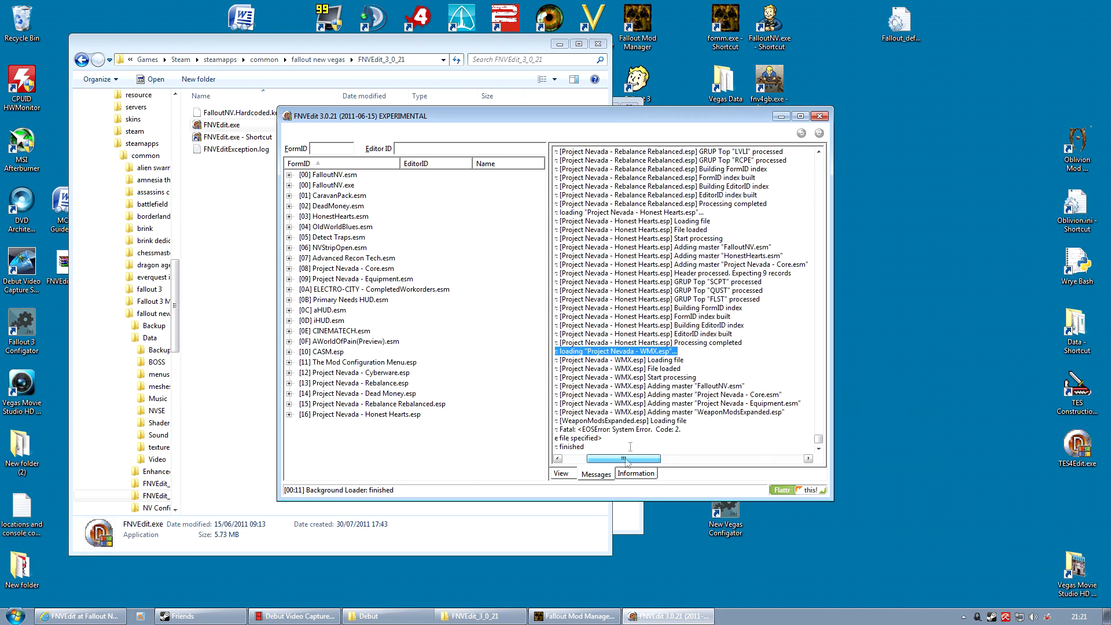
double_click(710, 386)
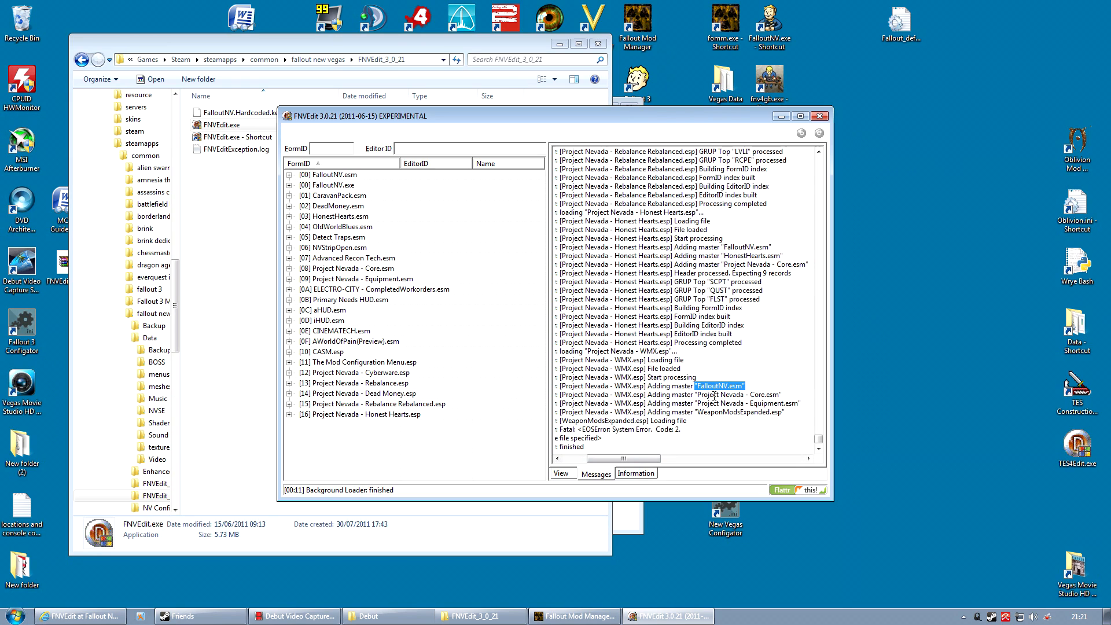
double_click(714, 395)
double_click(725, 405)
double_click(746, 411)
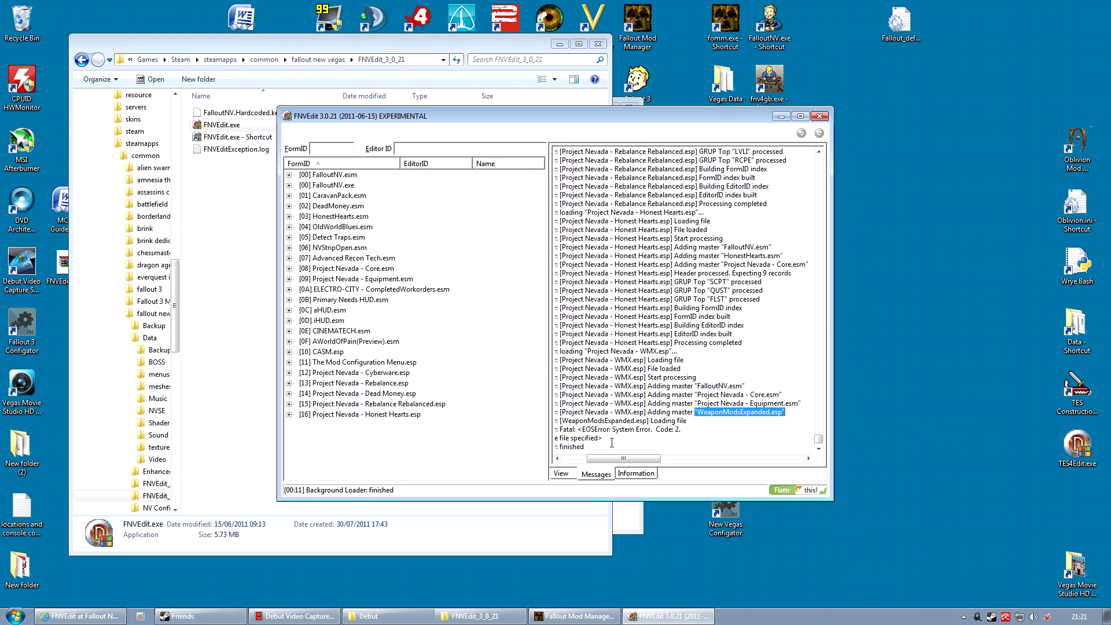
left_click_drag(623, 459, 602, 459)
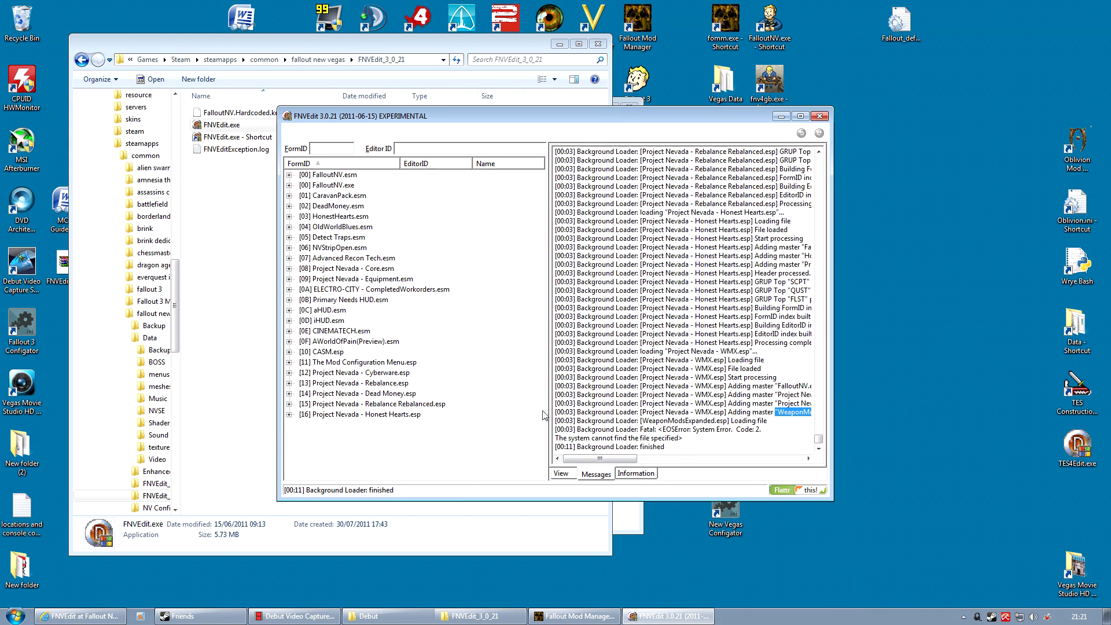
left_click(819, 116)
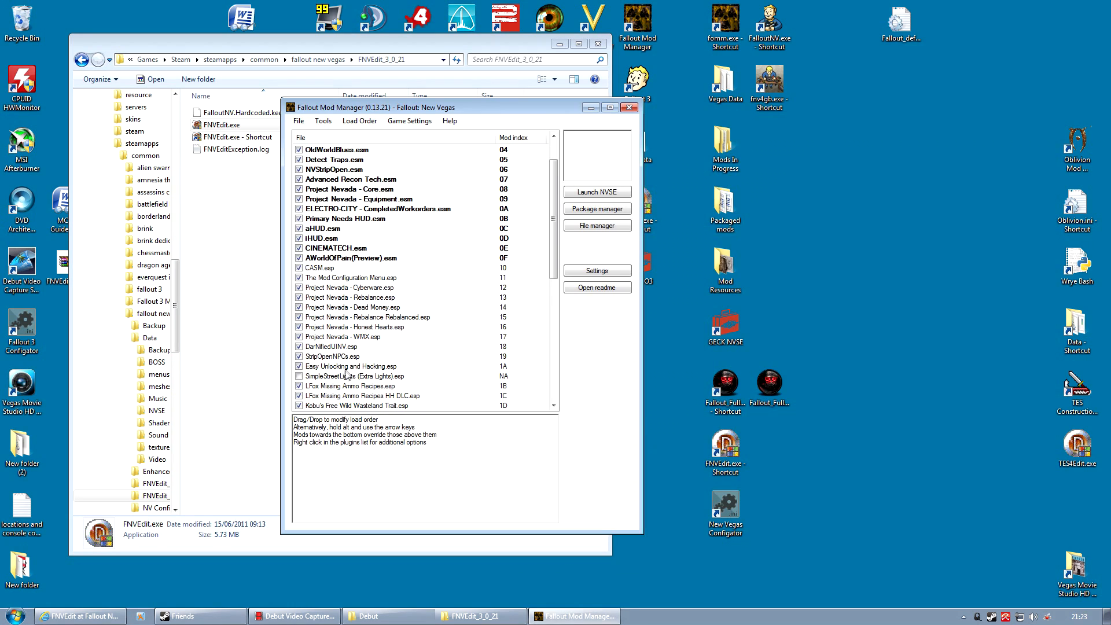
Step: Disable Project Nevada - WMX.esp in Fallout Mod Manager and close the manager
left_click(335, 339)
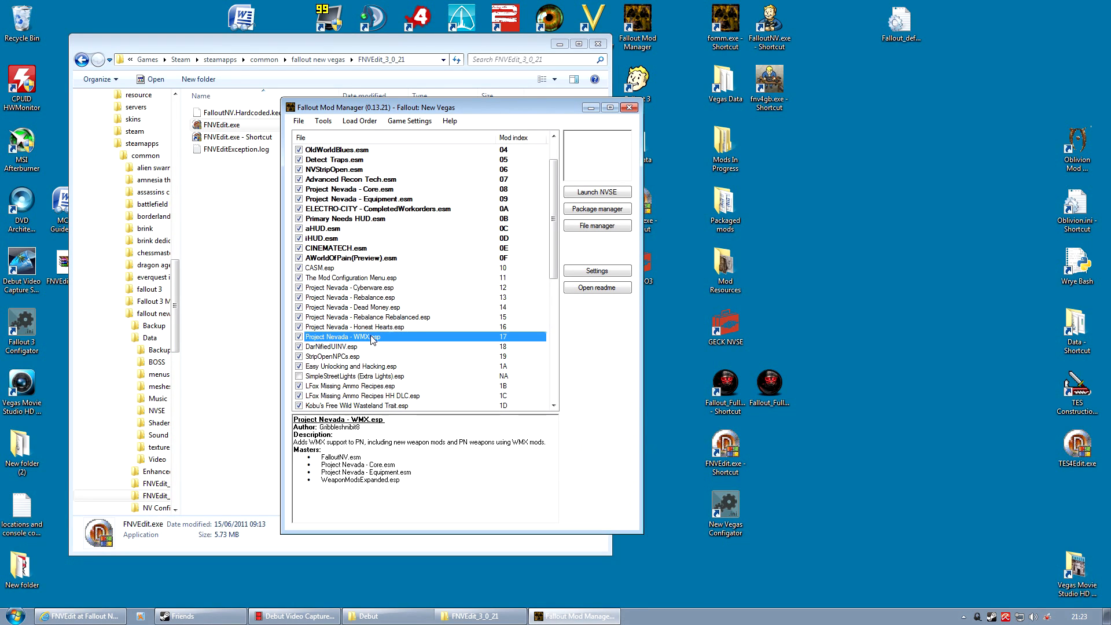
left_click(299, 337)
left_click(629, 108)
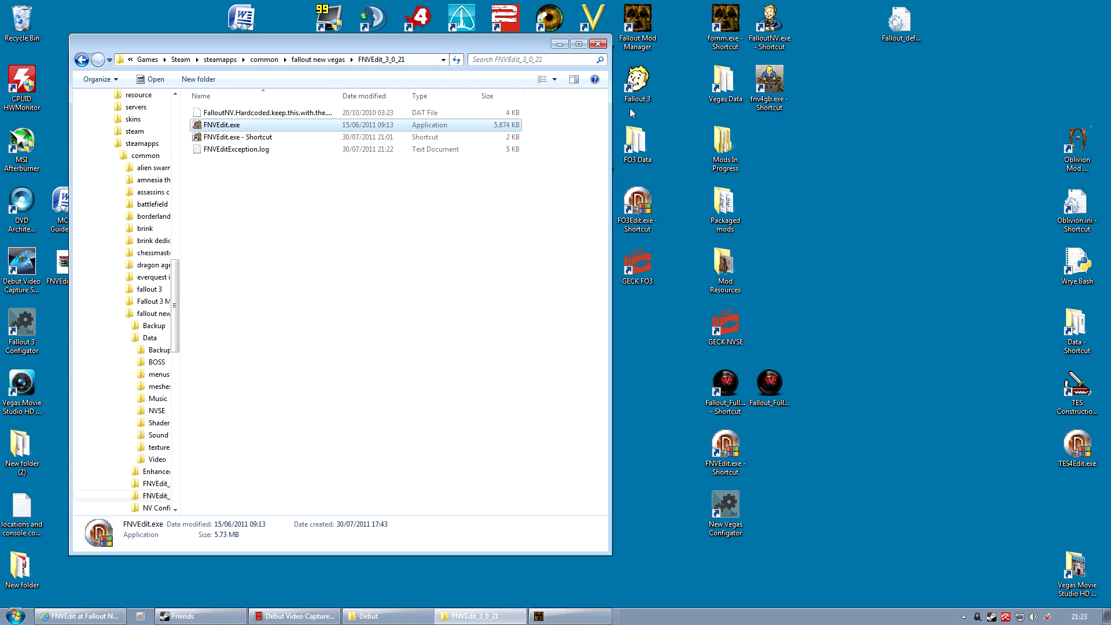
Step: Relaunch FNVEdit, load the active plugins, check the message log for the plugin with a missing master, and close FNVEdit
double_click(235, 124)
left_click_drag(623, 481, 509, 330)
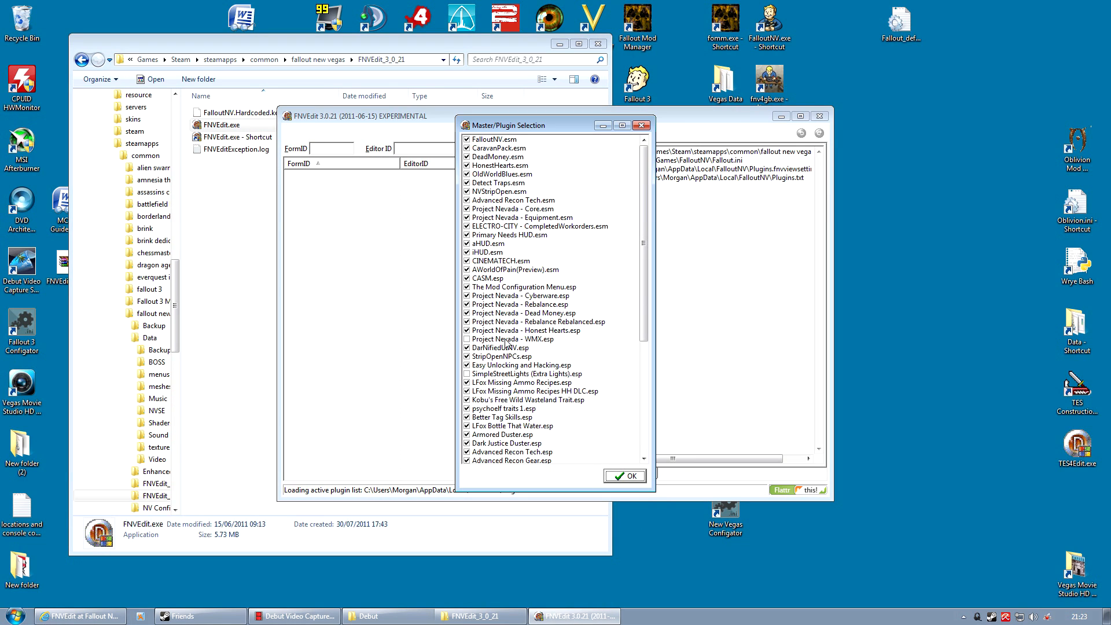
left_click(621, 478)
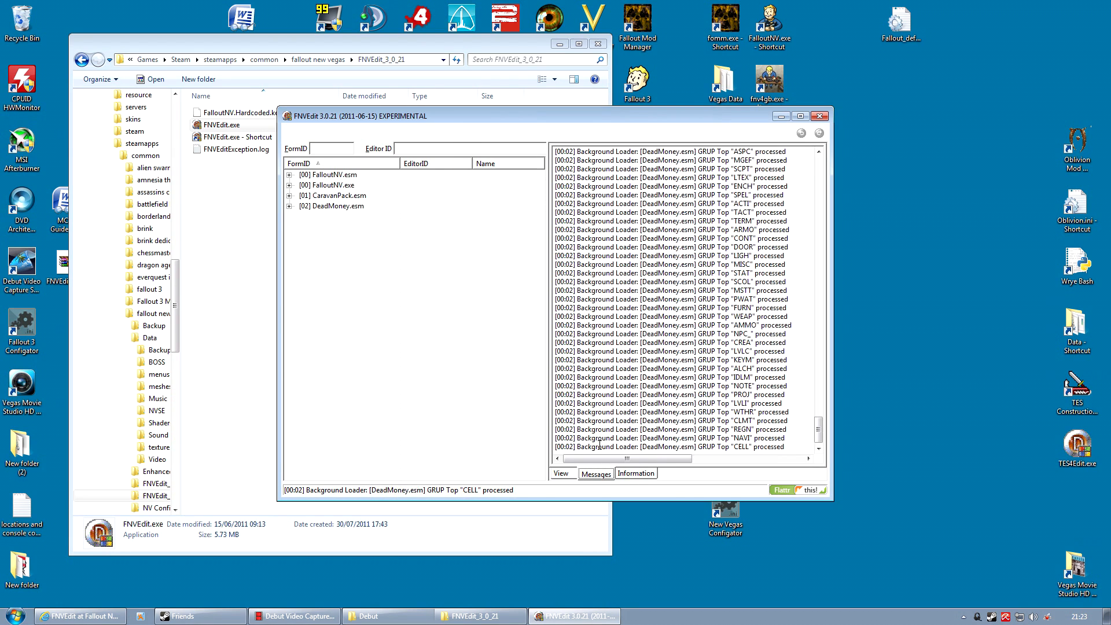
left_click(555, 320)
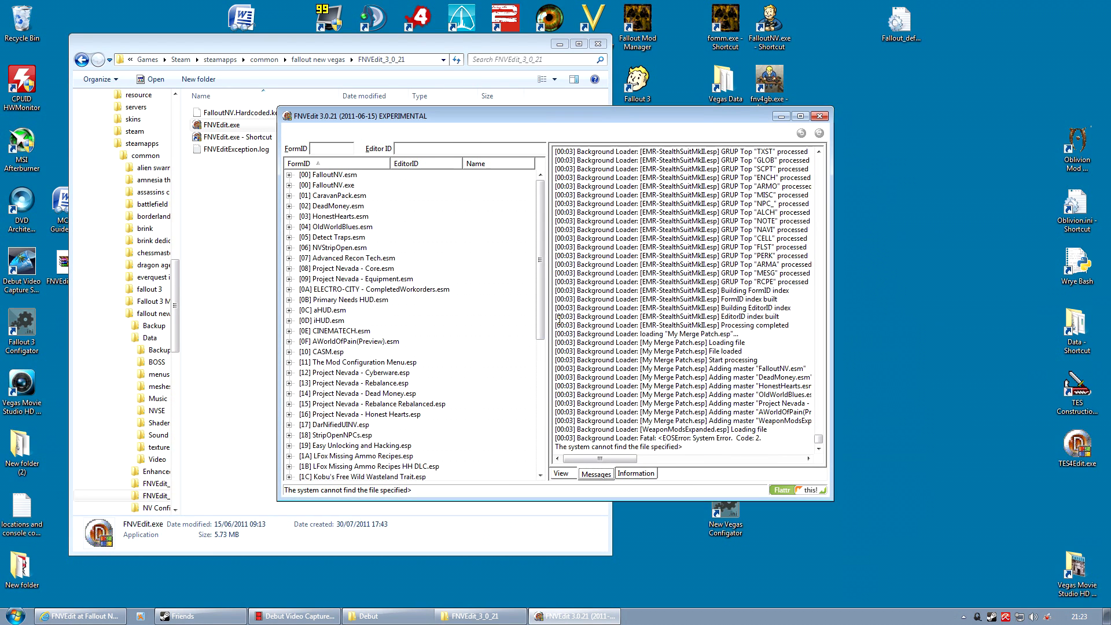
left_click_drag(739, 325, 557, 326)
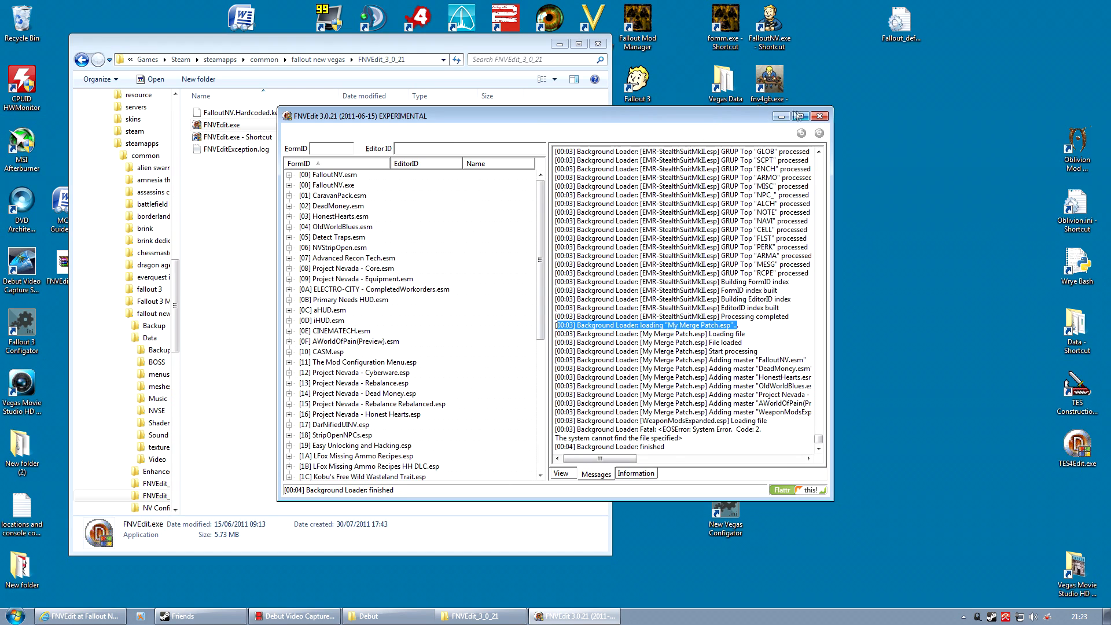
left_click(820, 116)
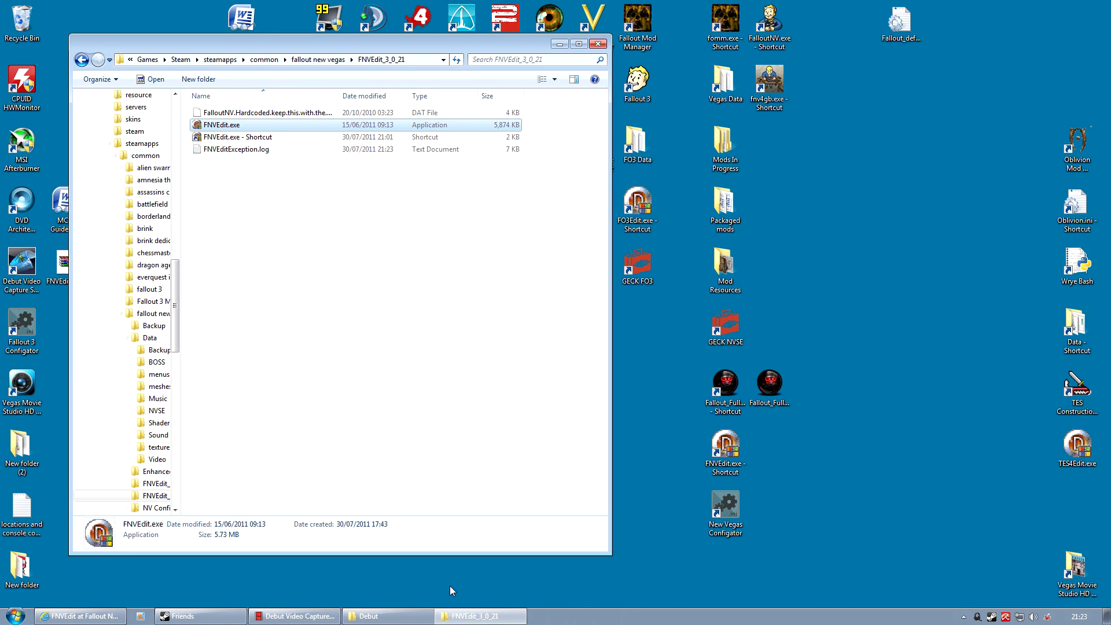
Step: Reopen Fallout Mod Manager and select My Merge Patch.esp near the end of the load order
left_click(722, 20)
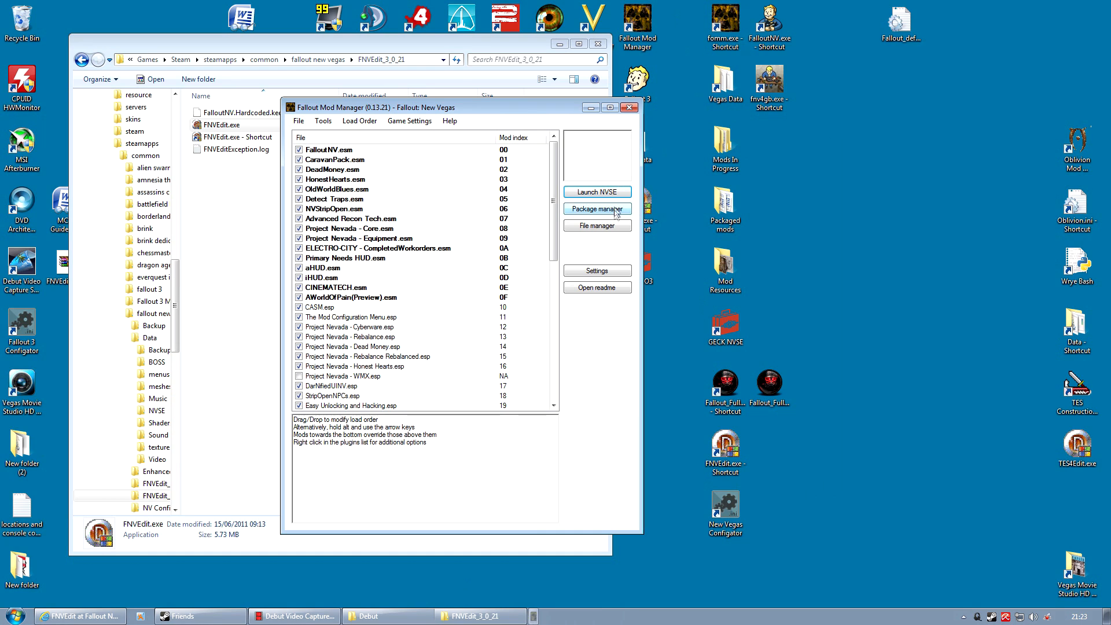
scroll(550, 375, "down", 10)
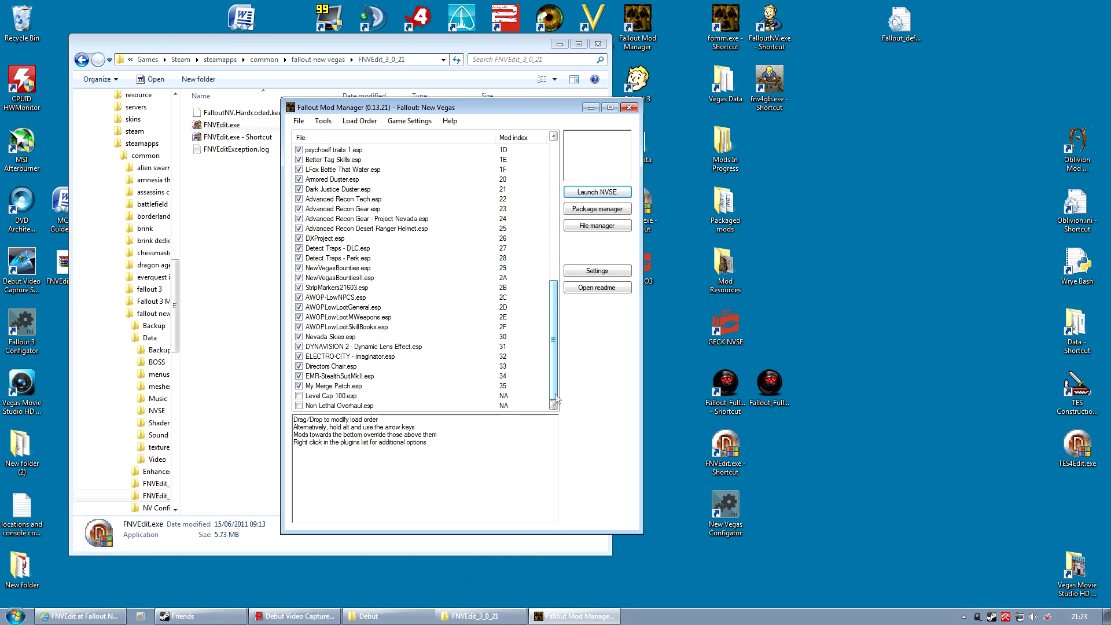
left_click(337, 387)
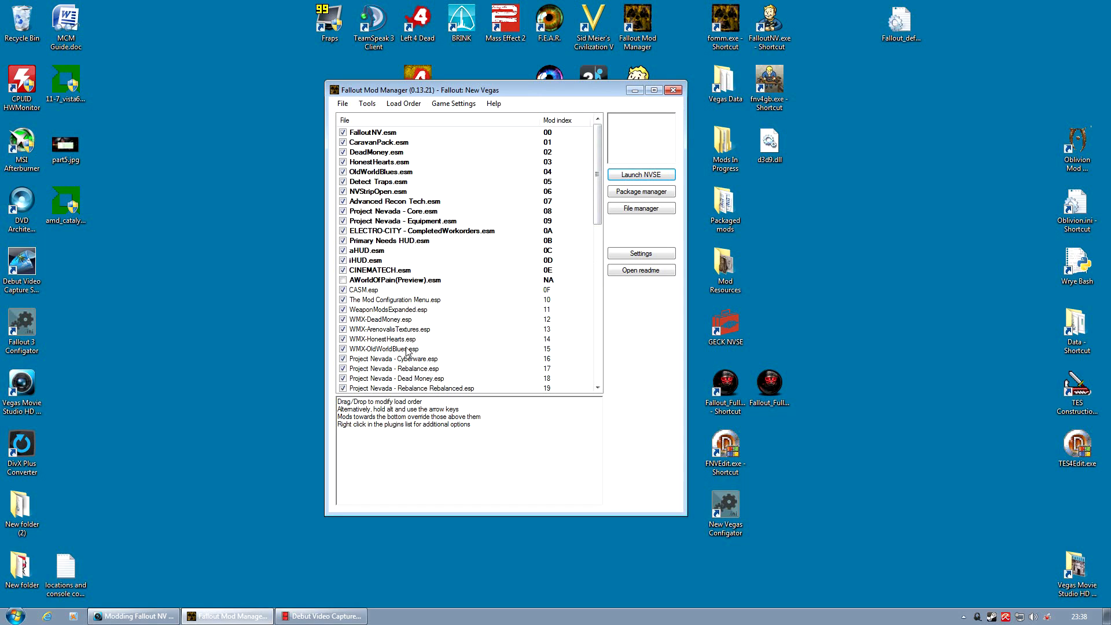
Step: Examine the masters listed in the description of WMX-OldWorldBlues.esp
left_click(405, 349)
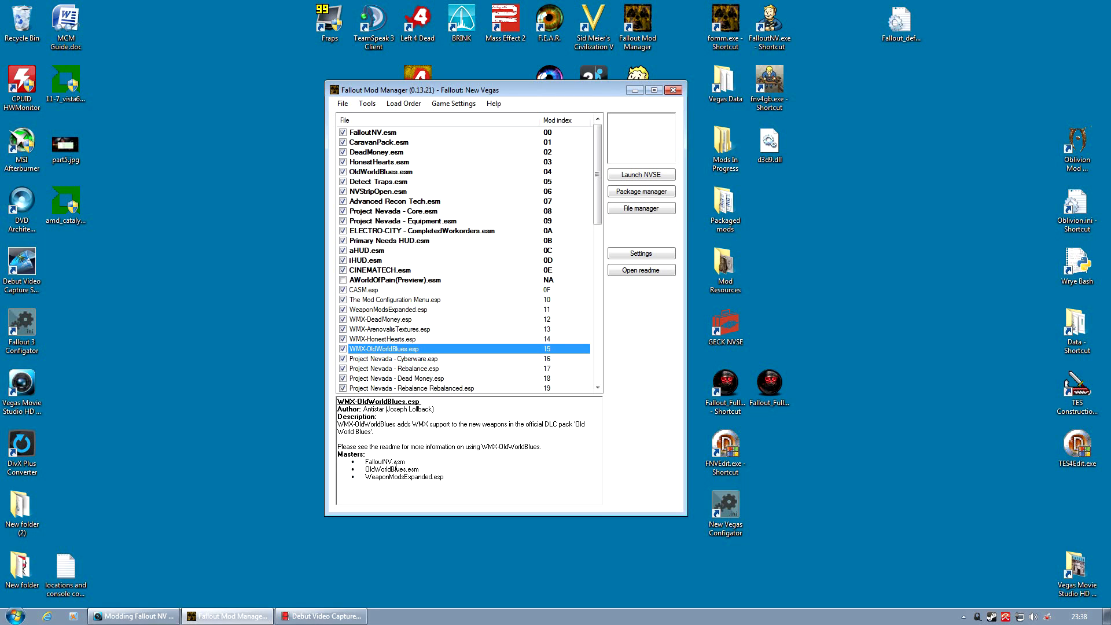
left_click_drag(363, 463, 444, 470)
left_click_drag(365, 477, 472, 475)
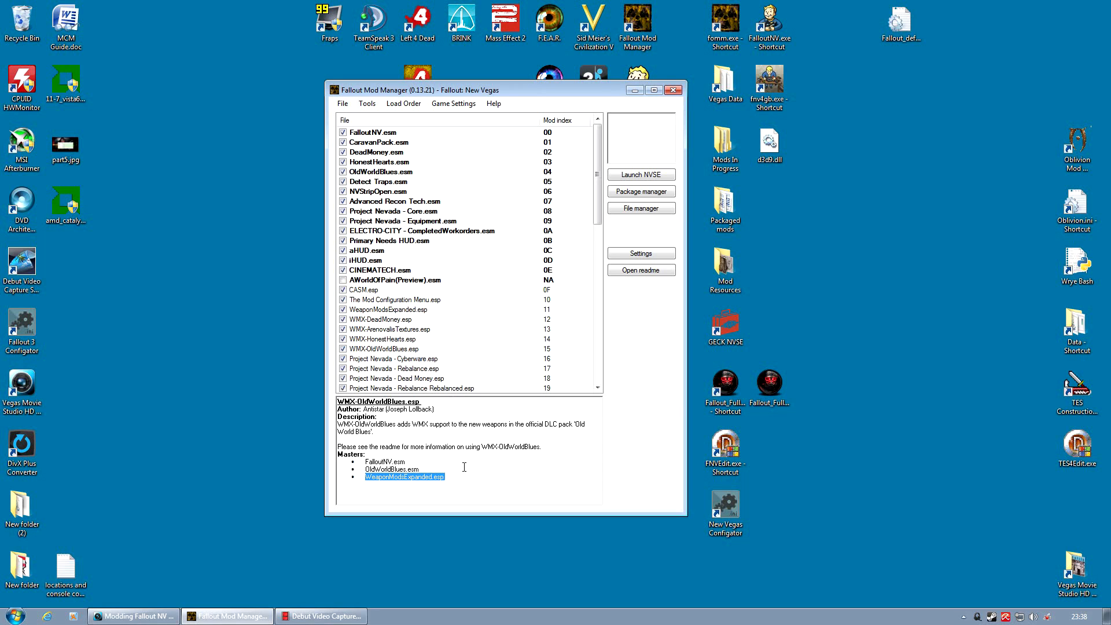
left_click(454, 476)
left_click_drag(455, 477, 364, 460)
left_click_drag(445, 476, 361, 463)
left_click(370, 470)
left_click_drag(452, 475, 366, 480)
Step: Open FNVEdit, load the active plugins and examine the record flags in the HonestHearts.esm file header
double_click(732, 461)
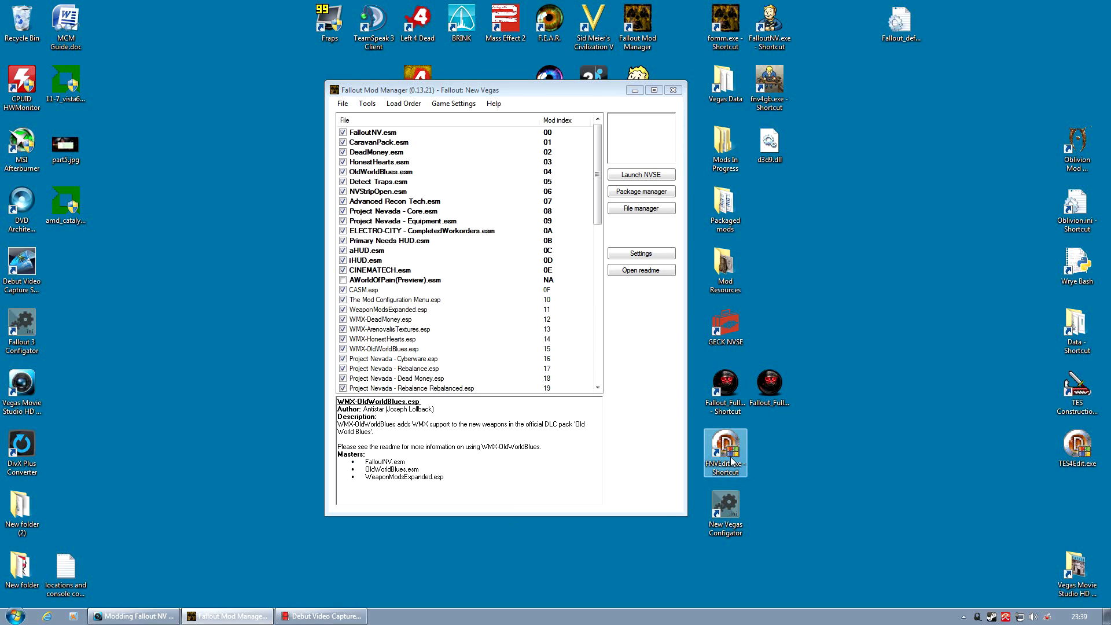
left_click(628, 476)
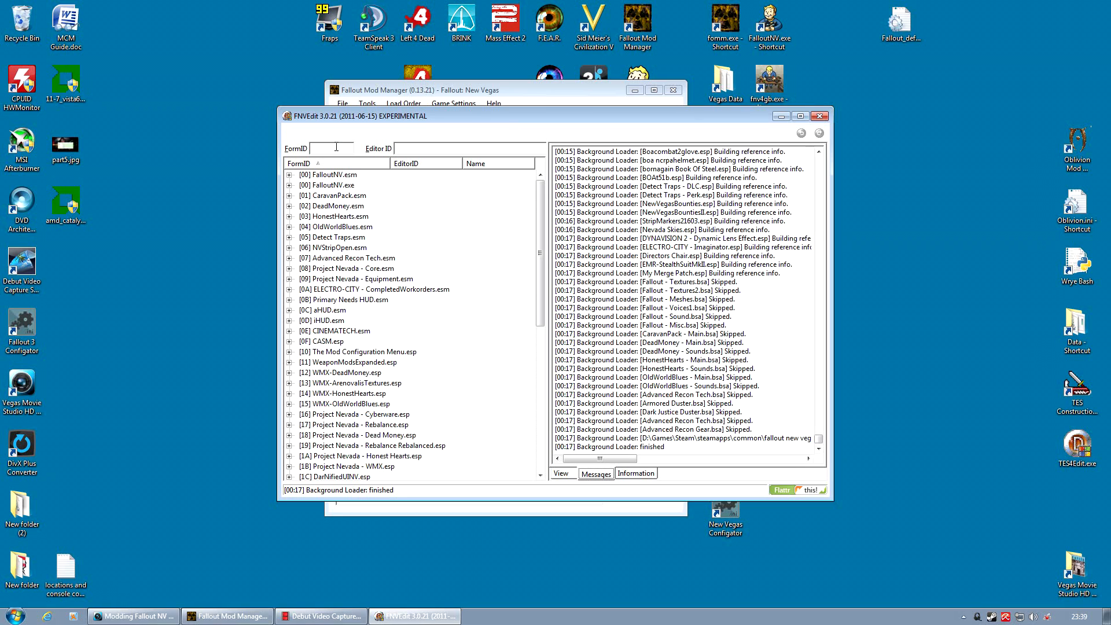
left_click(289, 217)
left_click(333, 186)
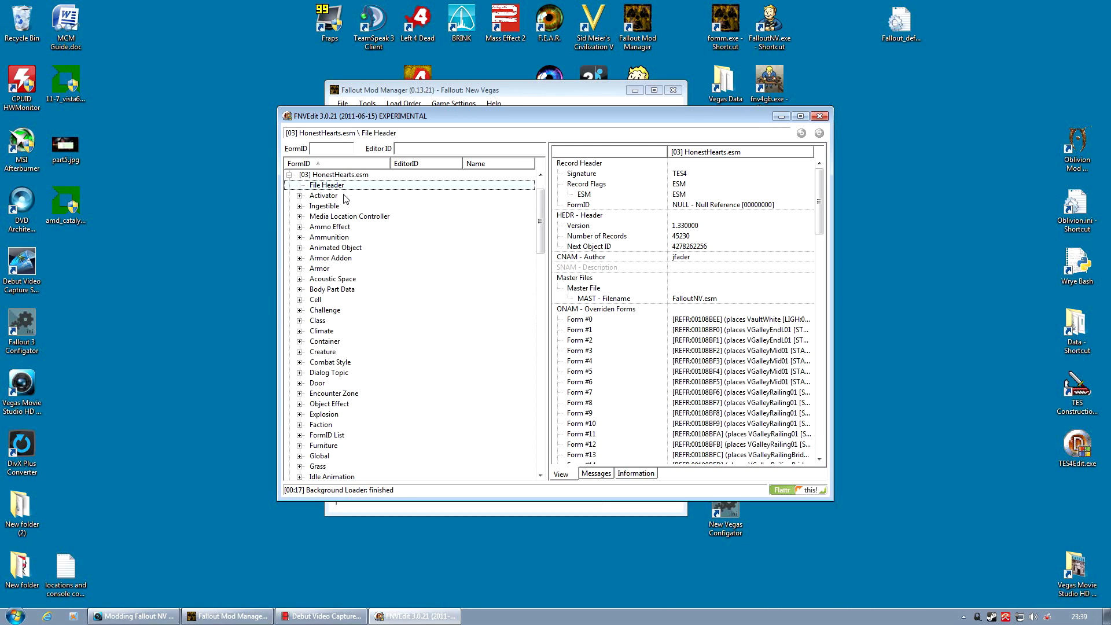
left_click(609, 186)
left_click(688, 184)
left_click(289, 175)
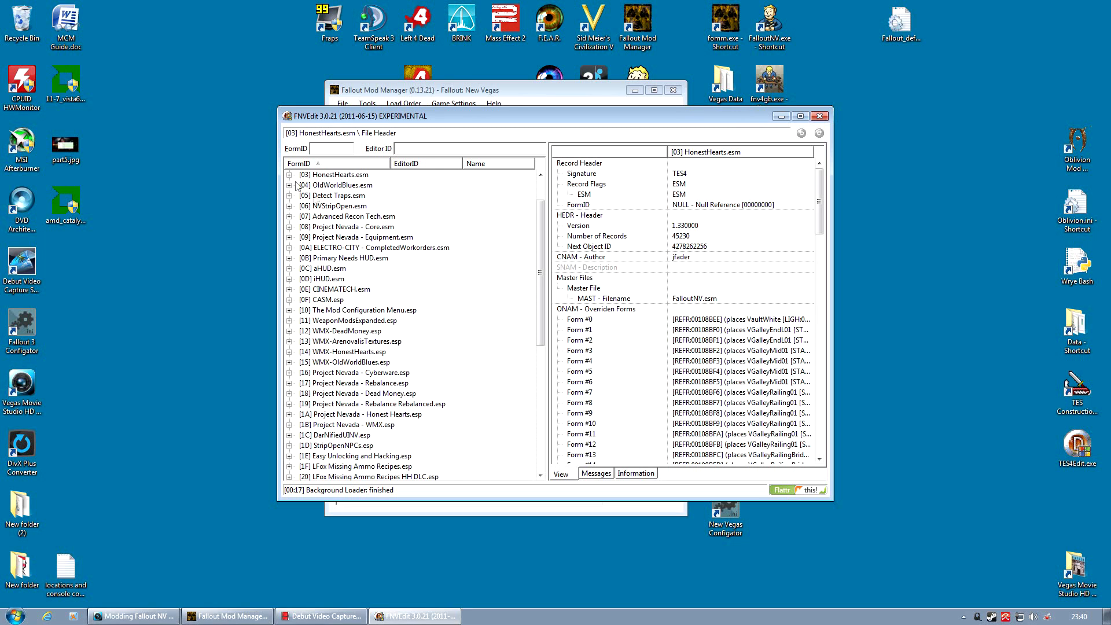
Step: Examine the record flags in the file header of Project Nevada - Dead Money.esp and close FNVEdit
left_click(330, 394)
left_click(289, 393)
left_click(321, 405)
left_click(694, 184)
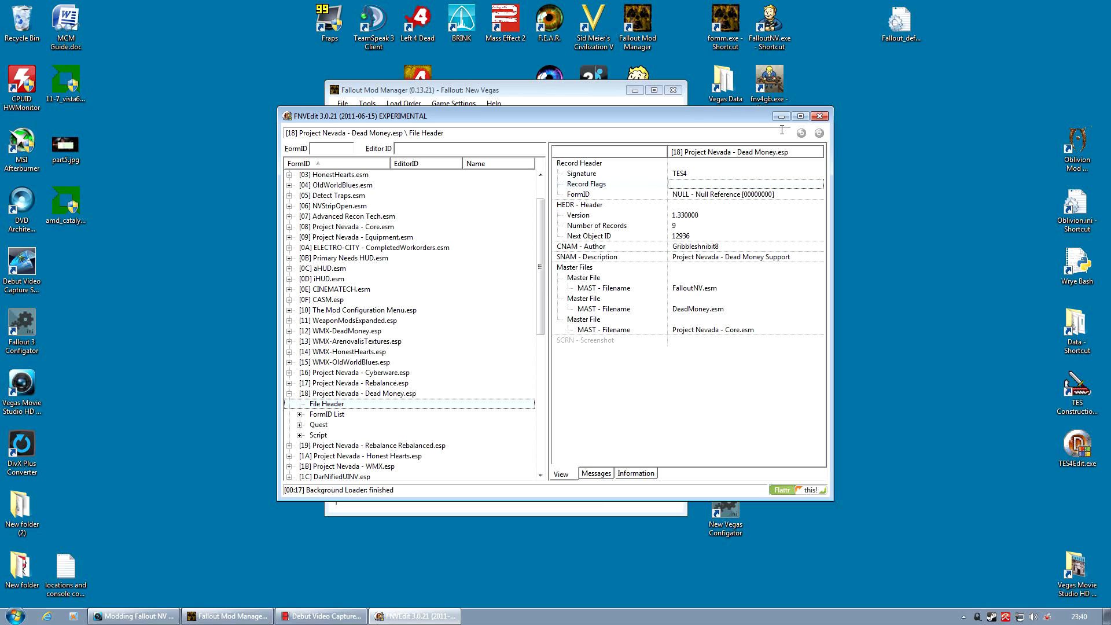
left_click(820, 115)
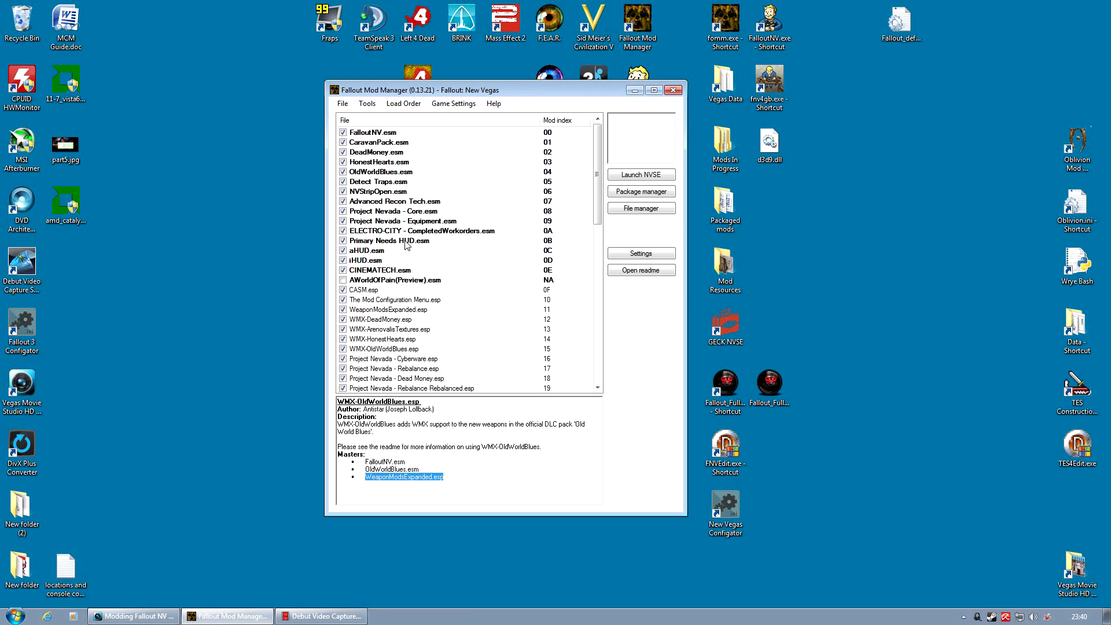
Step: Try moving ELECTRO-CITY - CompletedWorkorders.esm below Project Nevada - Cyberware.esp, and move it back up among the master files
left_click(395, 231)
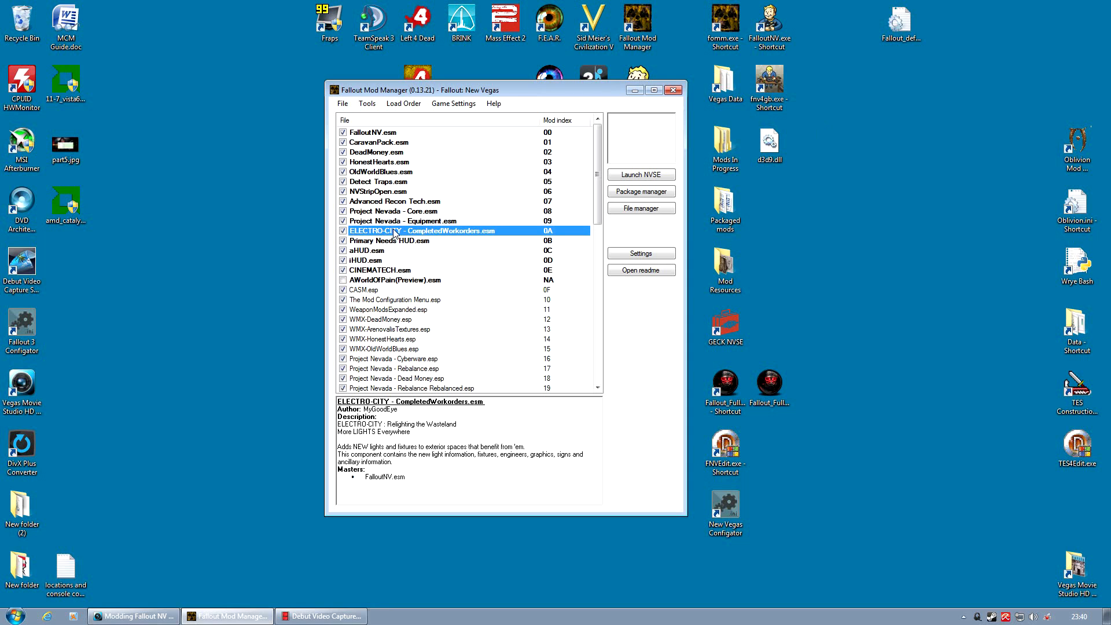
left_click_drag(394, 229, 469, 369)
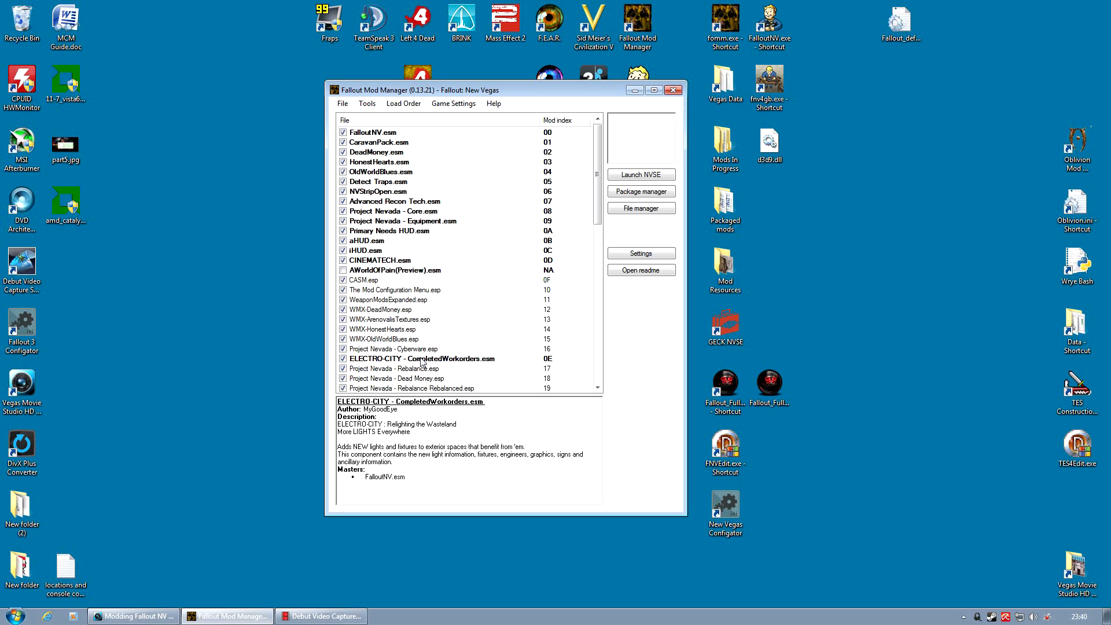
left_click(422, 360)
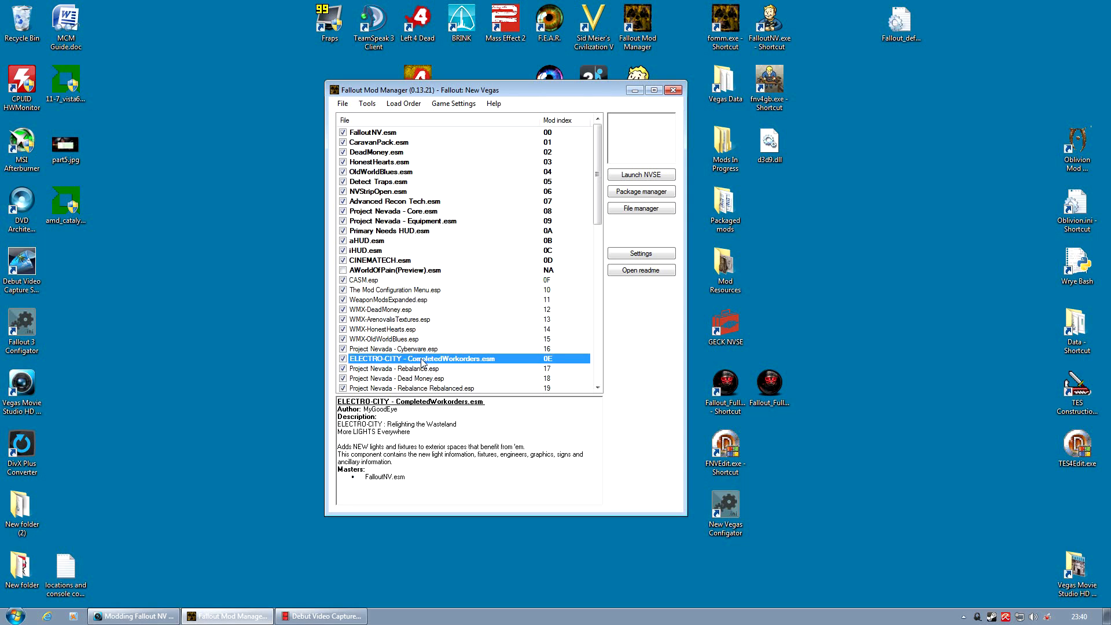
left_click_drag(422, 363, 391, 243)
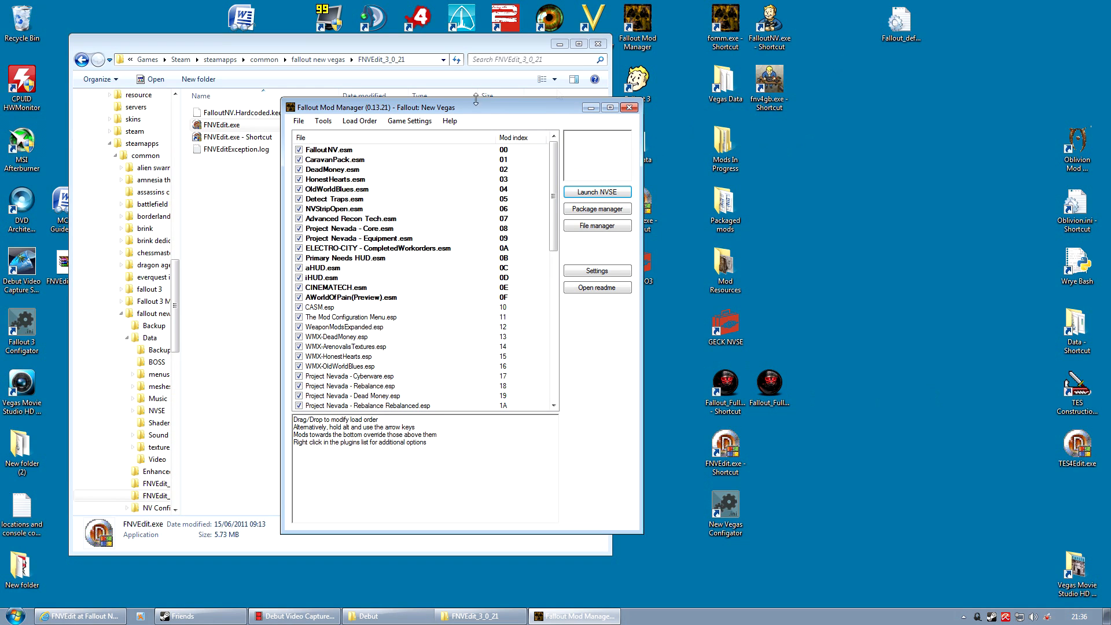
Step: Close Fallout Mod Manager and duplicate FNVEdit.exe within the FNVEdit_3_0_21 folder
left_click_drag(386, 112, 674, 156)
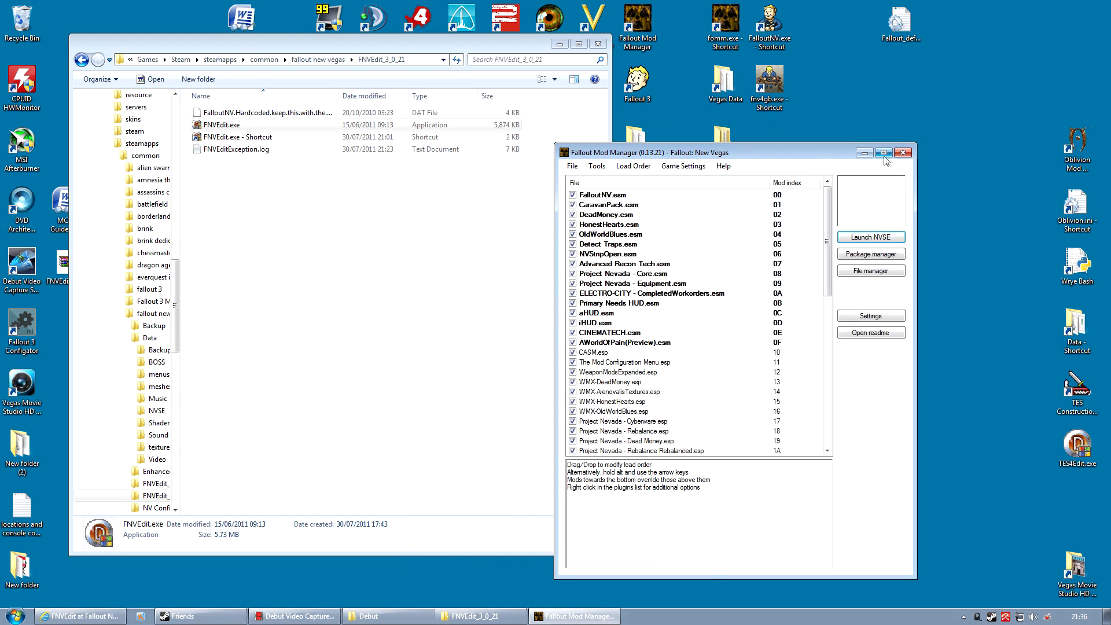
left_click(902, 154)
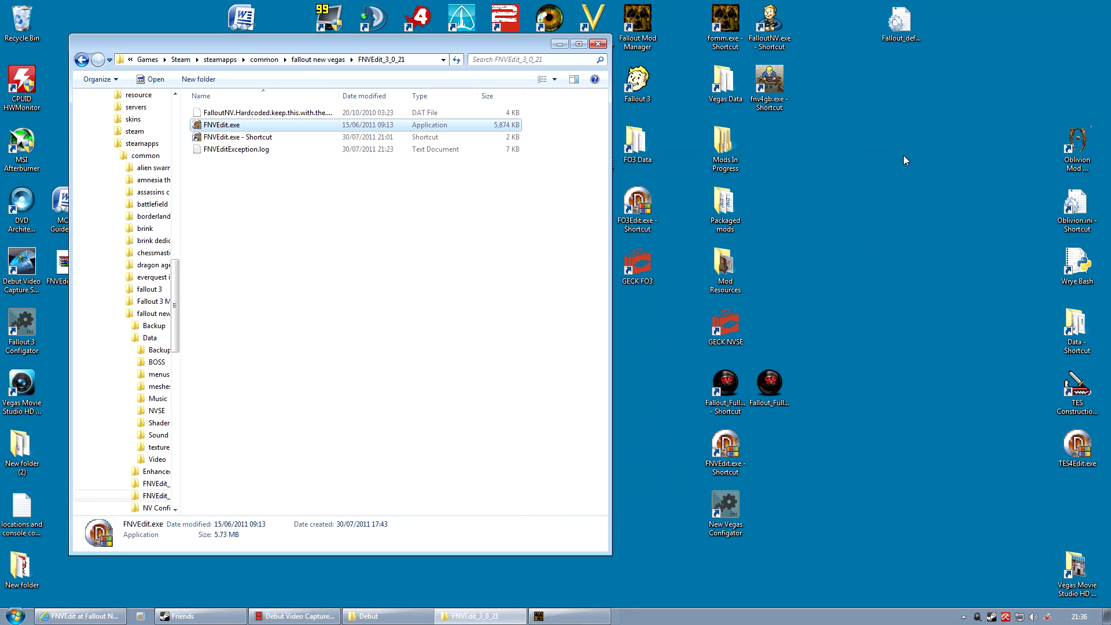
right_click(229, 130)
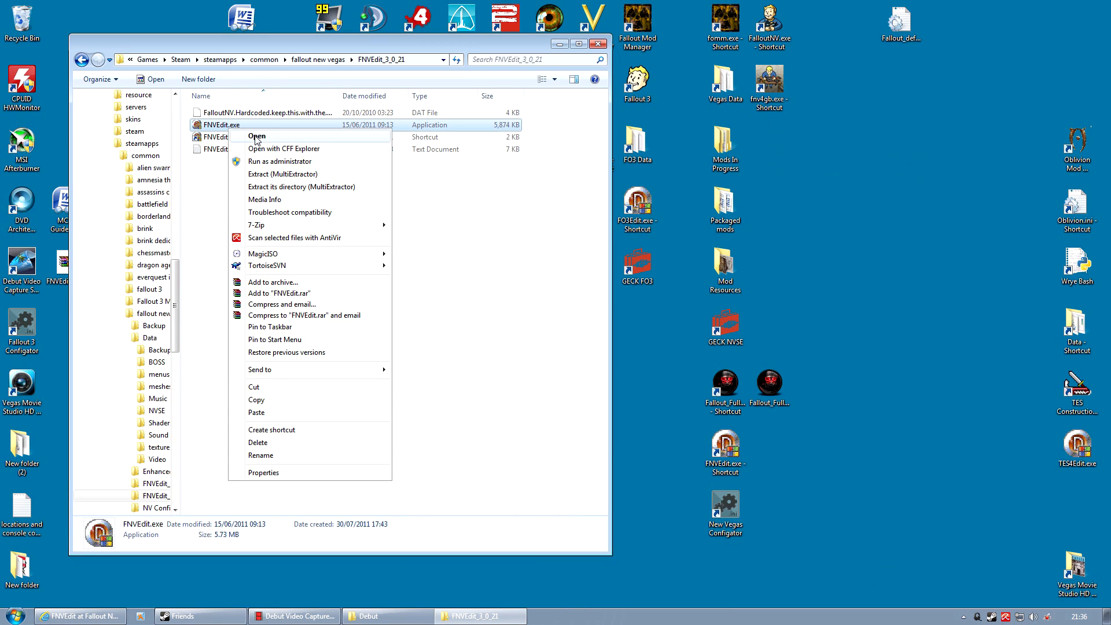
left_click(264, 401)
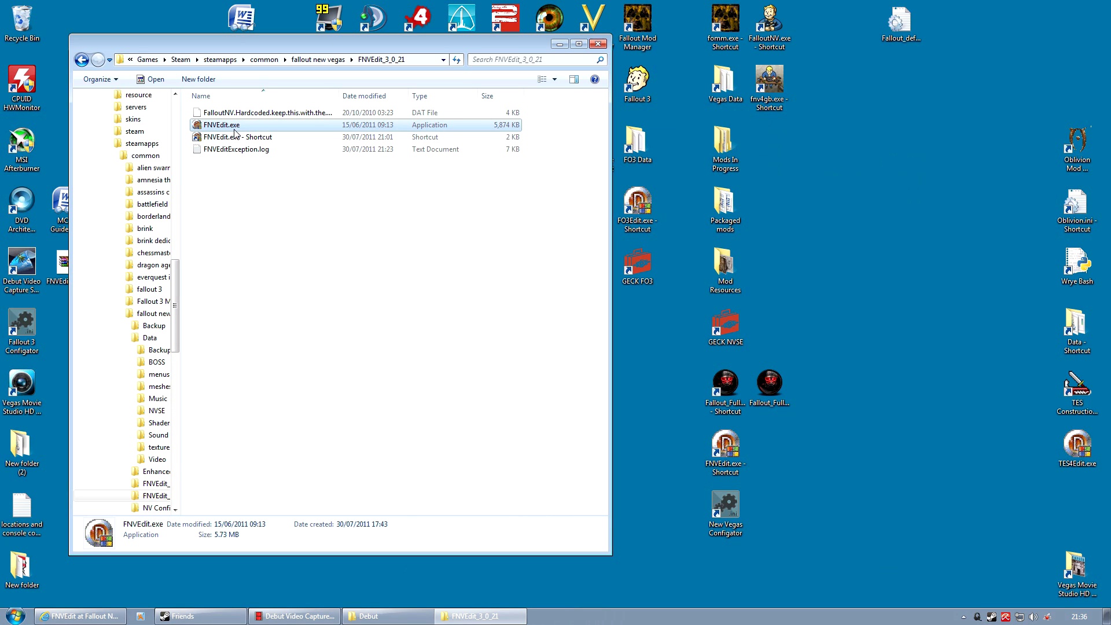
right_click(238, 258)
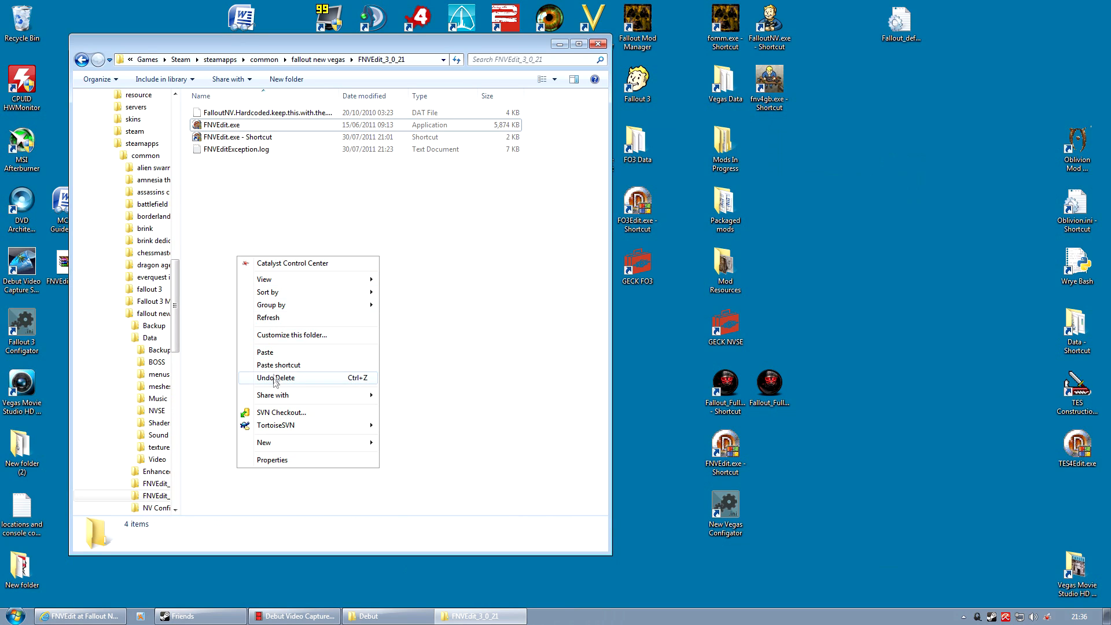
left_click(273, 353)
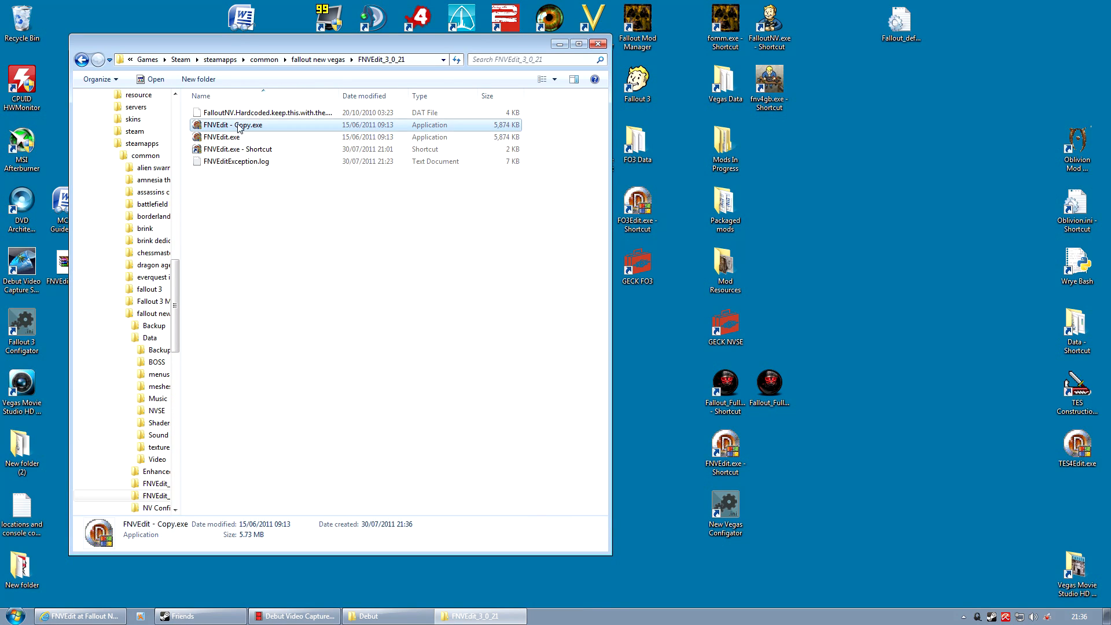
Step: Rename the copy of FNVEdit.exe as FNVMasterUpdate.exe
right_click(237, 124)
left_click(270, 450)
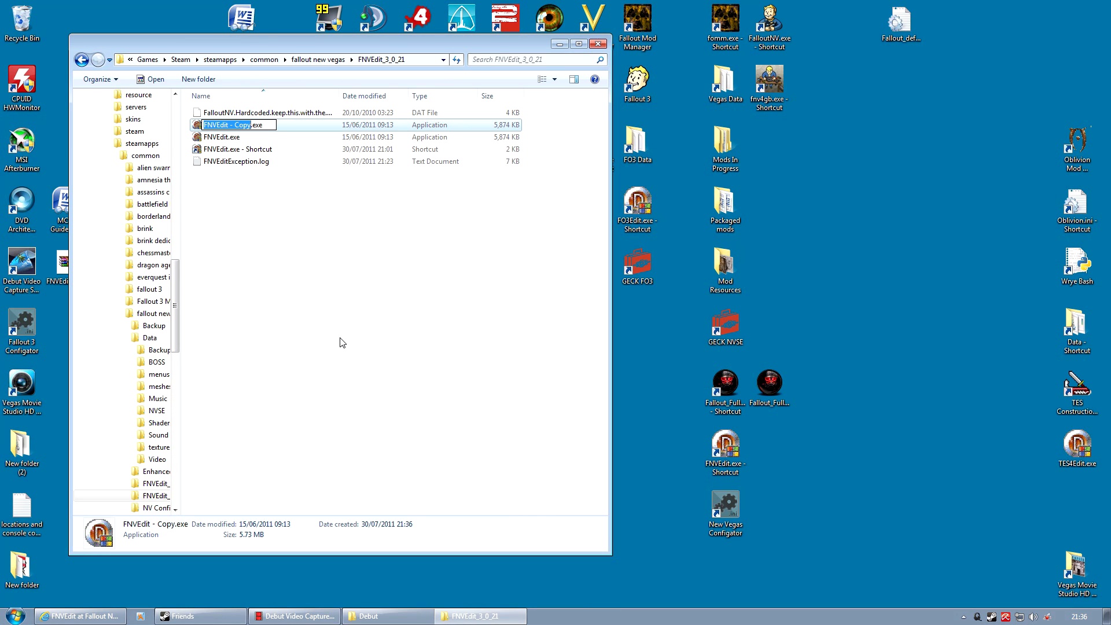
type("FNVM")
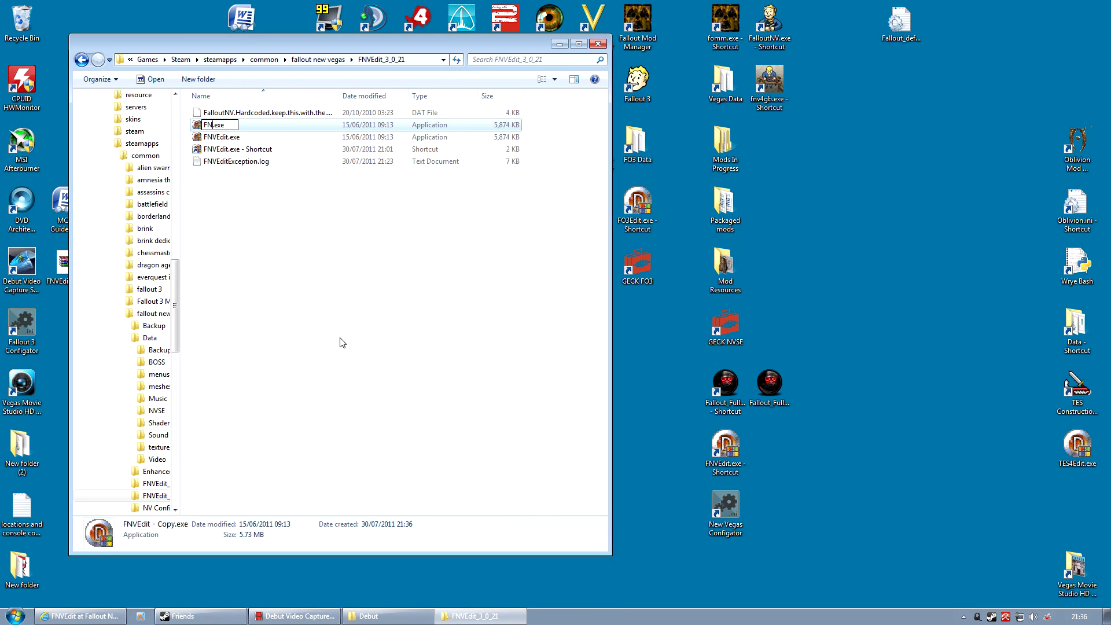
type("asterUpdate")
left_click(277, 249)
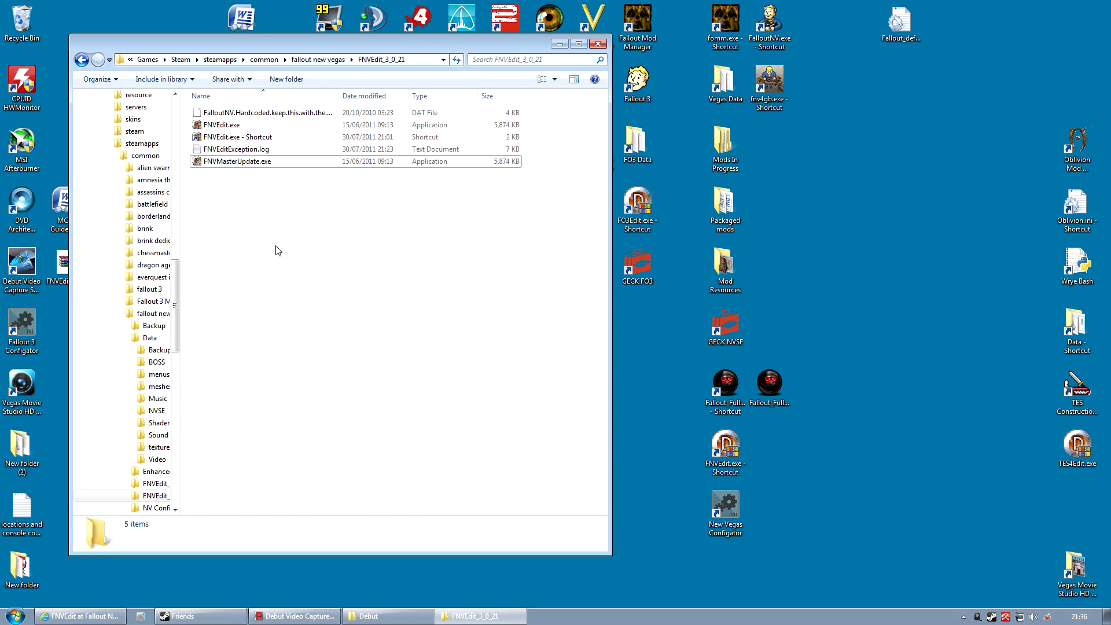
Step: Paste a second copy of FNVEdit.exe into the same folder
left_click(237, 126)
right_click(243, 216)
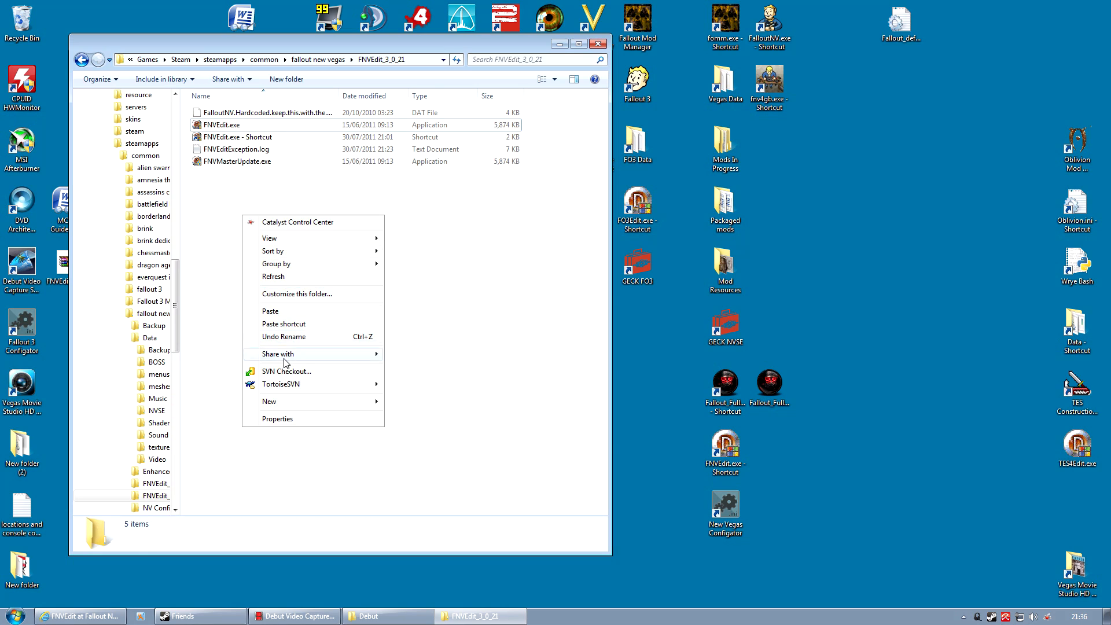
left_click(274, 315)
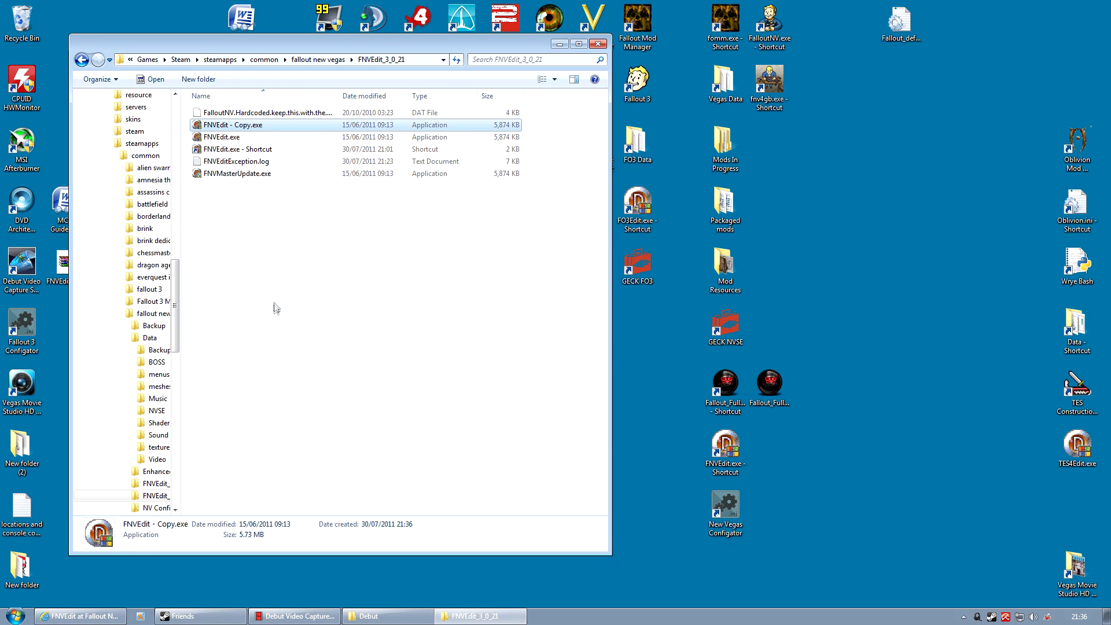
Step: Rename the second copy of FNVEdit.exe as FNVMasterRestore.exe and select it
right_click(241, 126)
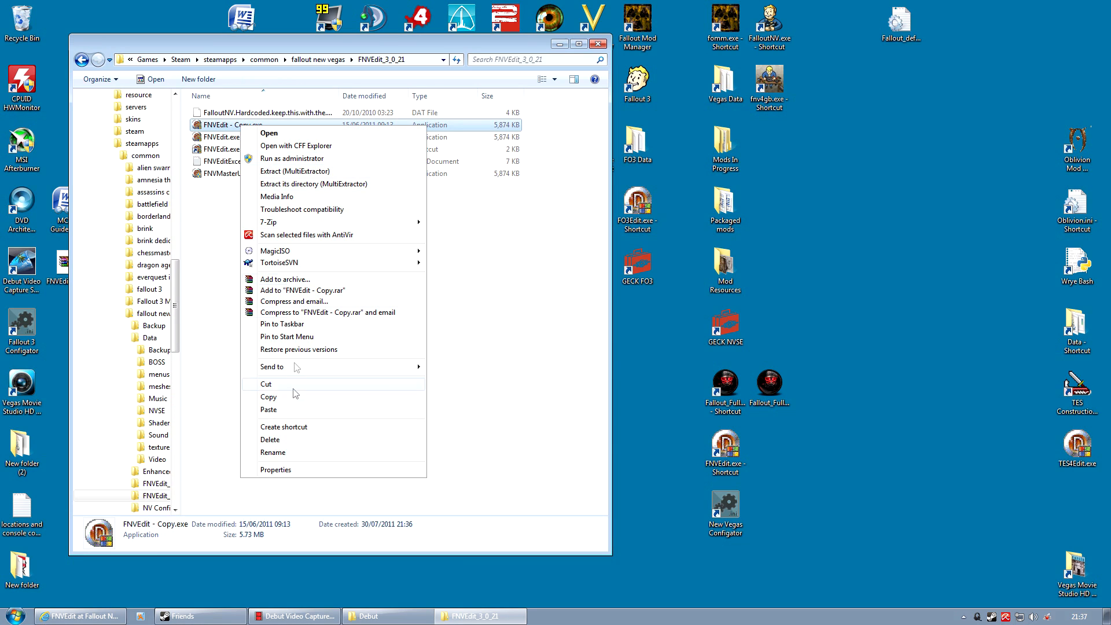
left_click(288, 455)
type("FNVM")
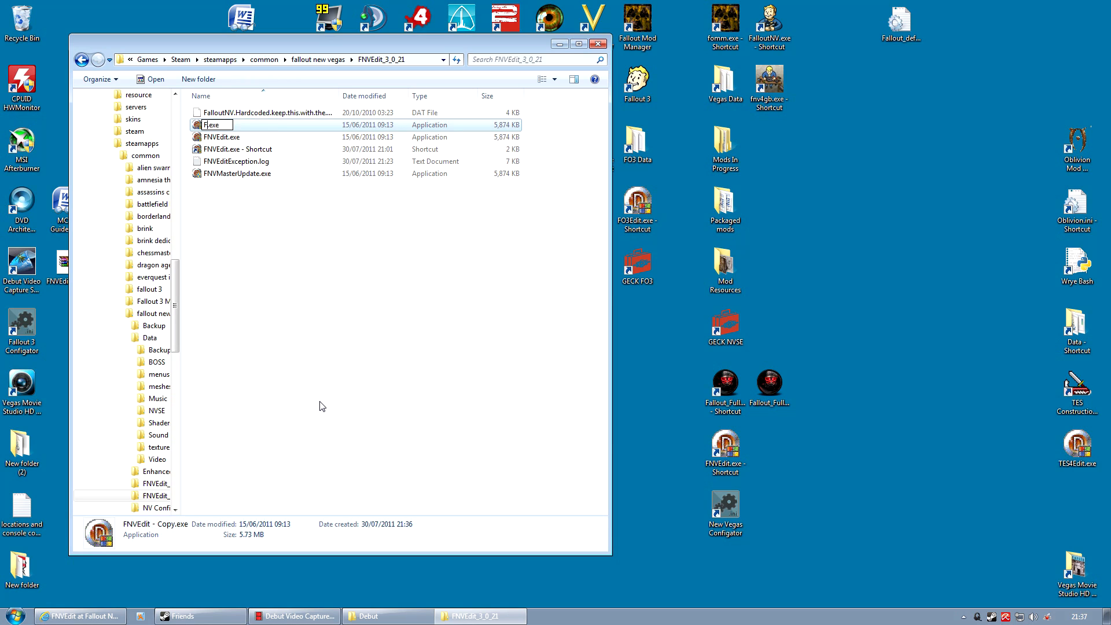
type("asterRestore")
left_click(322, 406)
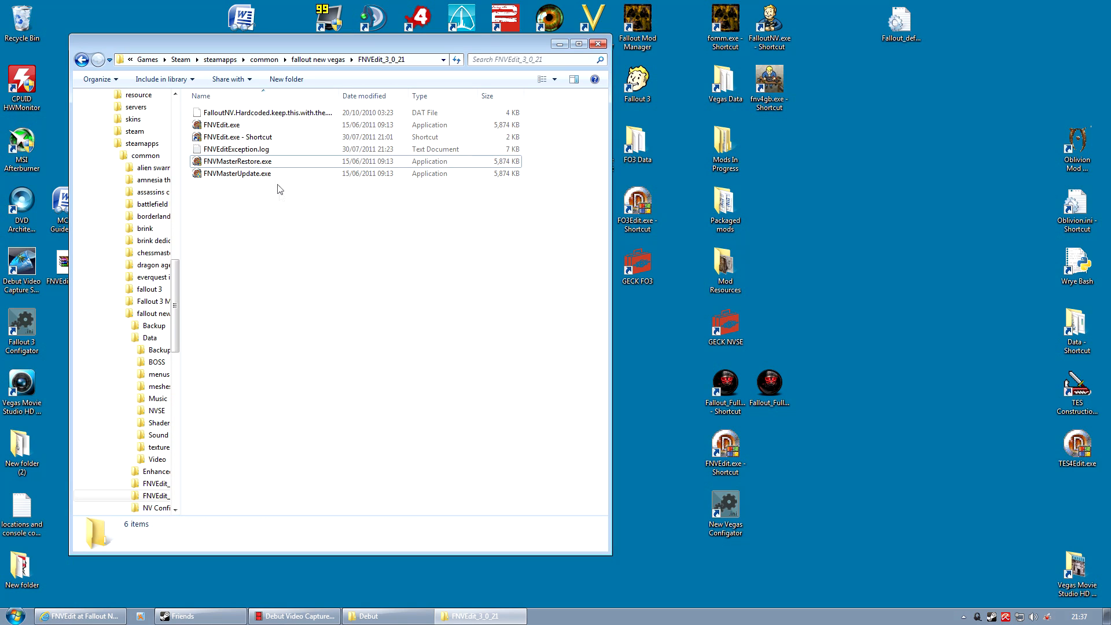
left_click(246, 161)
left_click(255, 208)
left_click(241, 166)
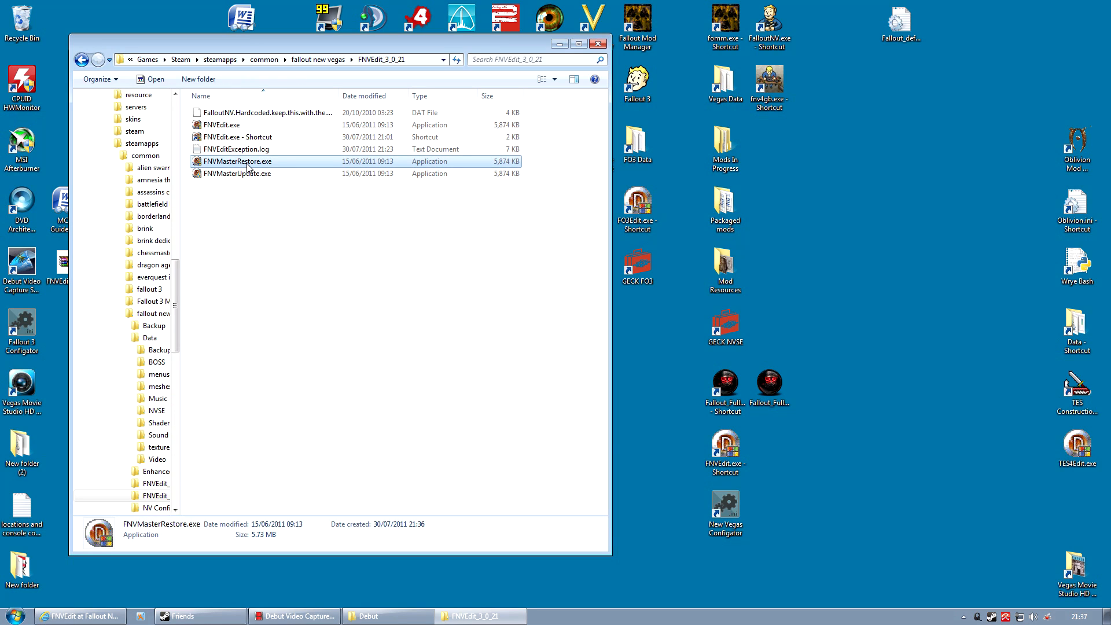
Step: Run FNVMasterUpdate.exe on the active mods and close it once saving is done to finalize the renamed files
left_click(240, 176)
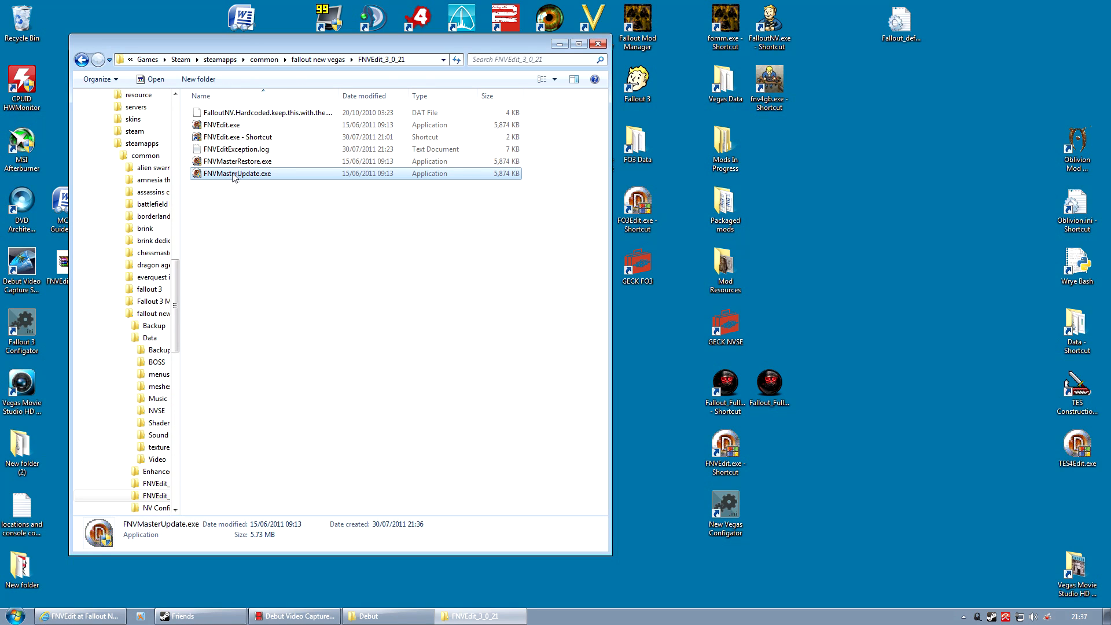
double_click(235, 174)
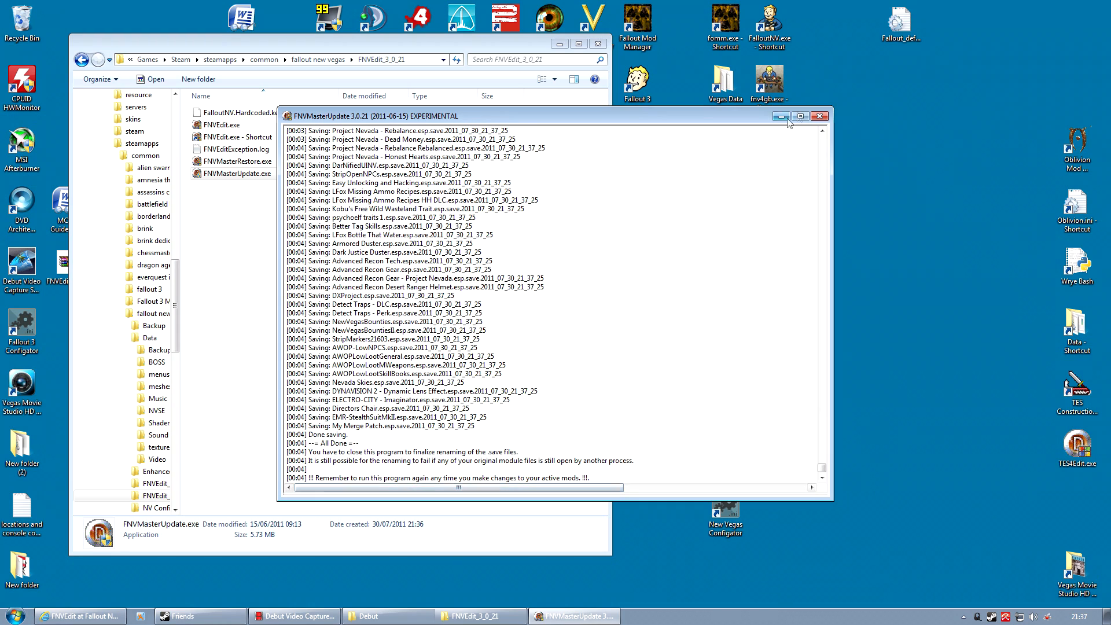
left_click(819, 117)
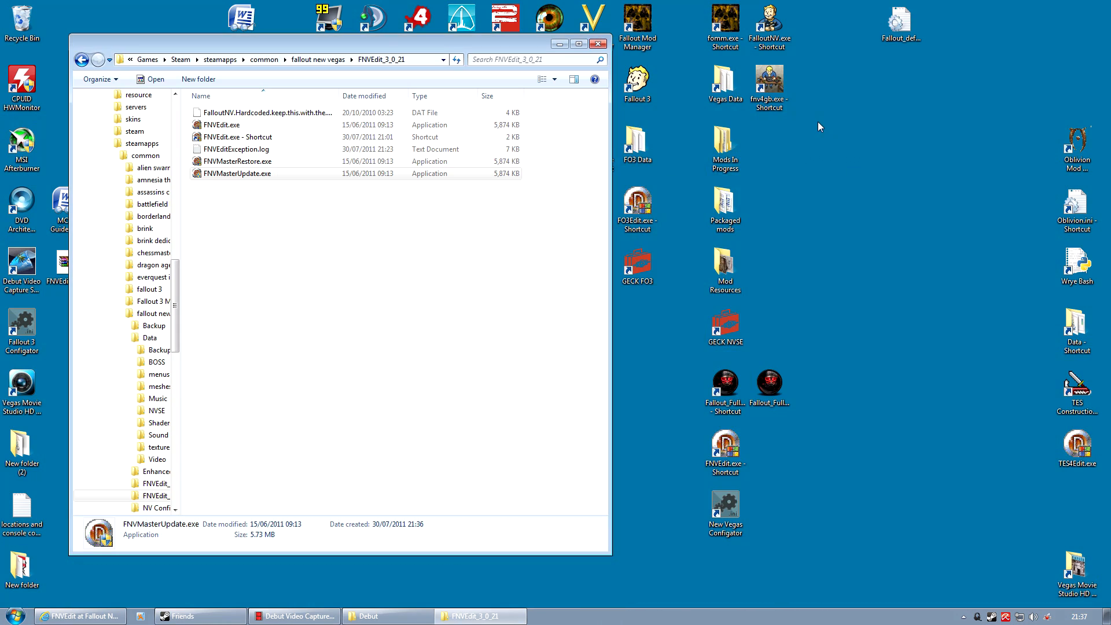
Step: Launch FNVEdit from its desktop shortcut and load the plugins already checked in the Master/Plugin Selection
double_click(717, 449)
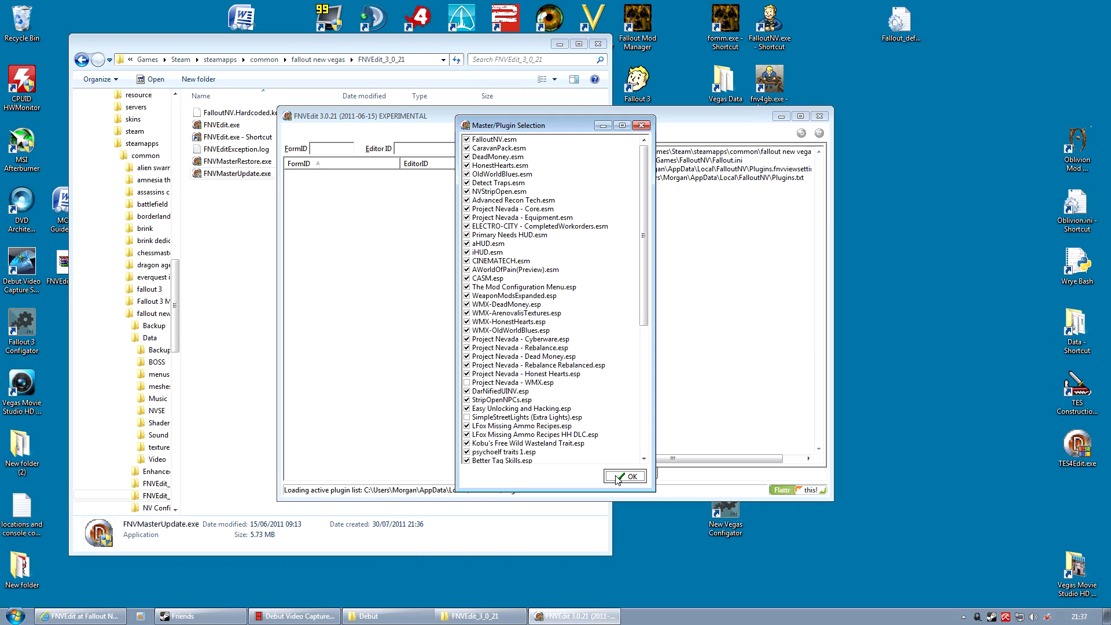
left_click(626, 476)
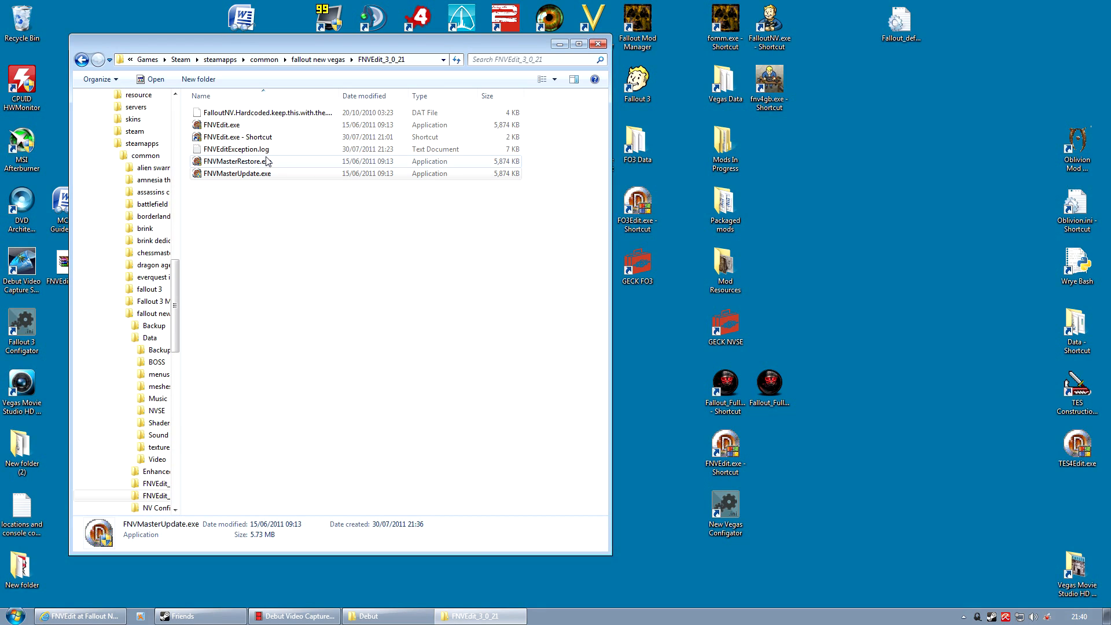
Step: Run FNVMasterRestore.exe on the active mods and close it once saving is done to finalize the renamed files
left_click(258, 162)
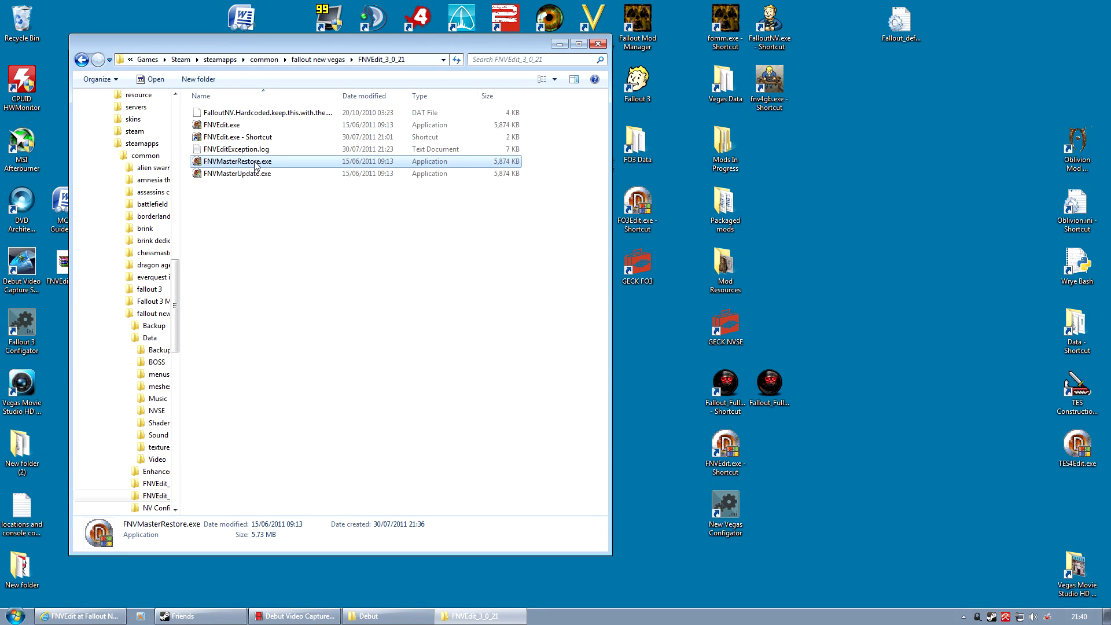
double_click(256, 162)
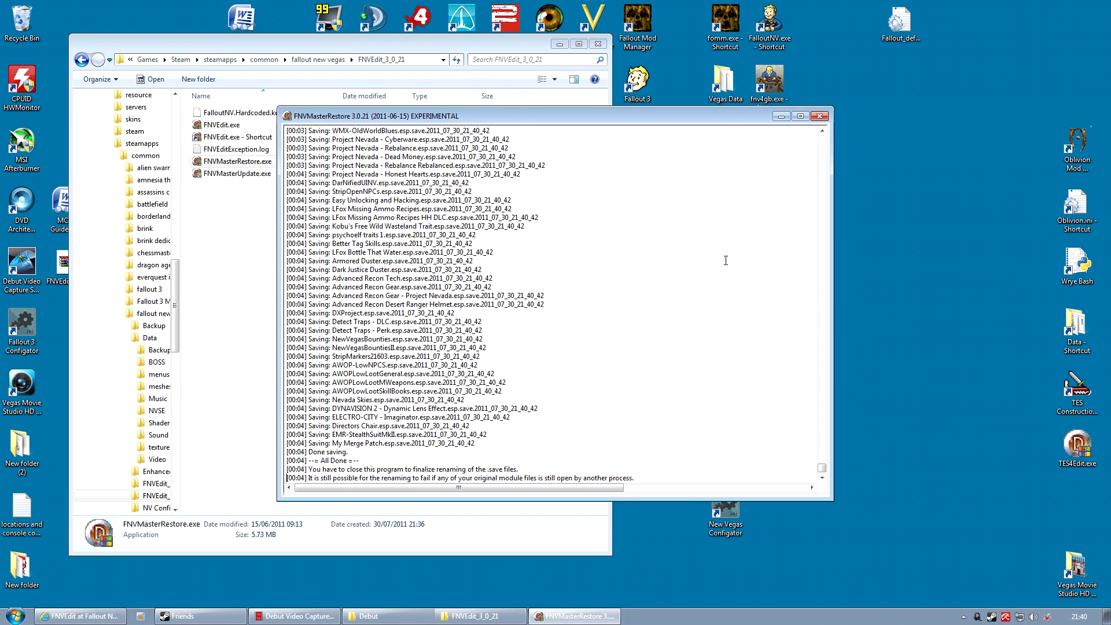
left_click(816, 115)
left_click(279, 268)
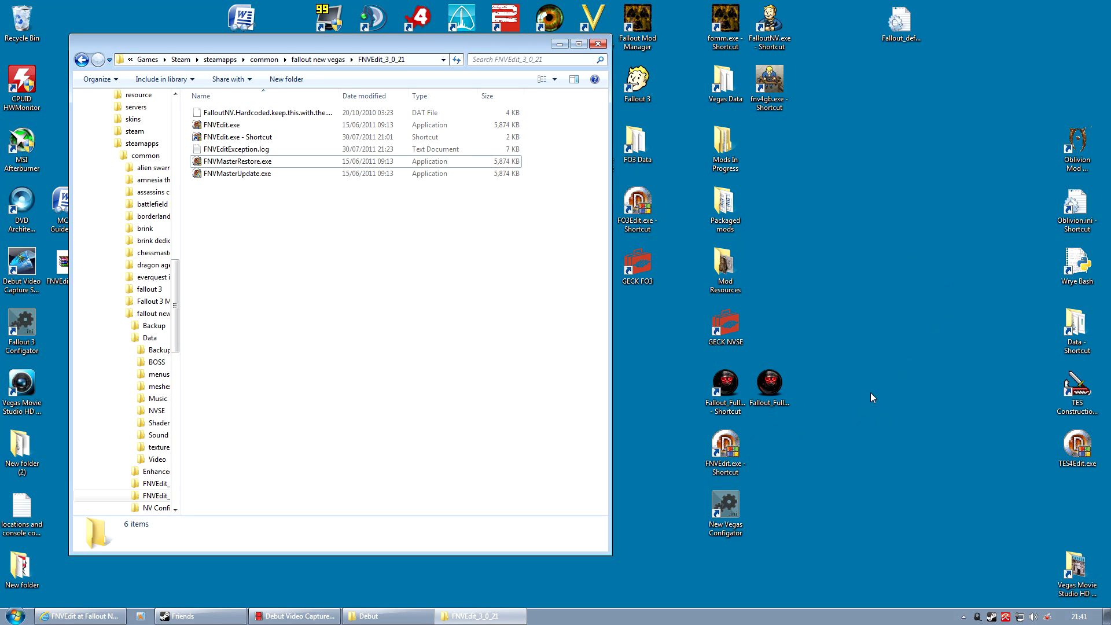
Step: Reopen FNVEdit and examine NewVegasBounties.esp and NewVegasBountiesII.esp in the Master/Plugin Selection list
left_click(733, 454)
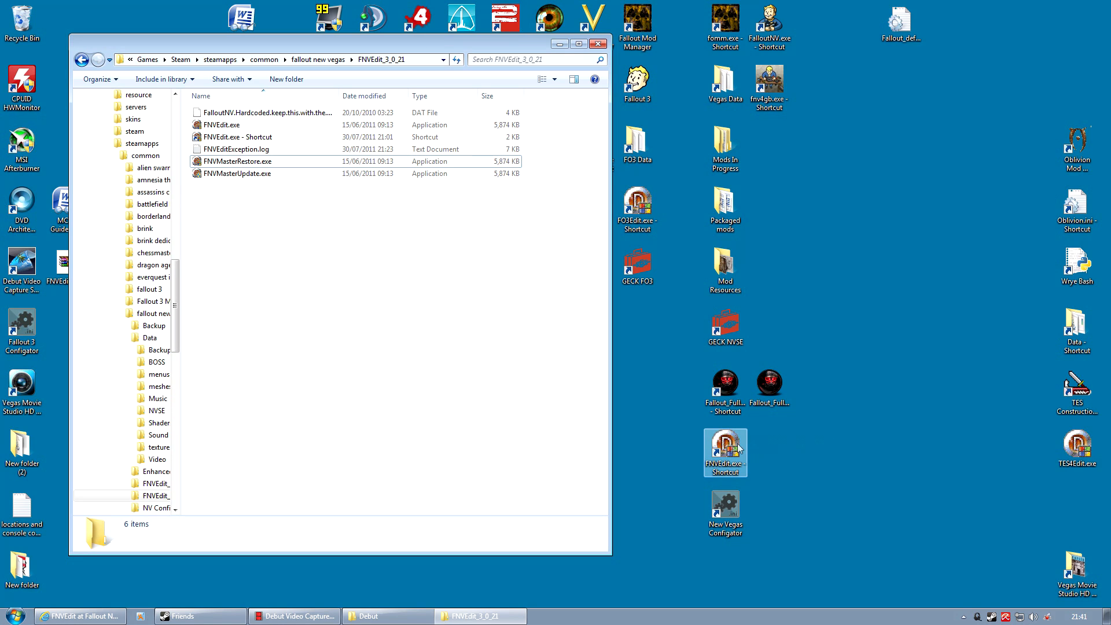
double_click(727, 447)
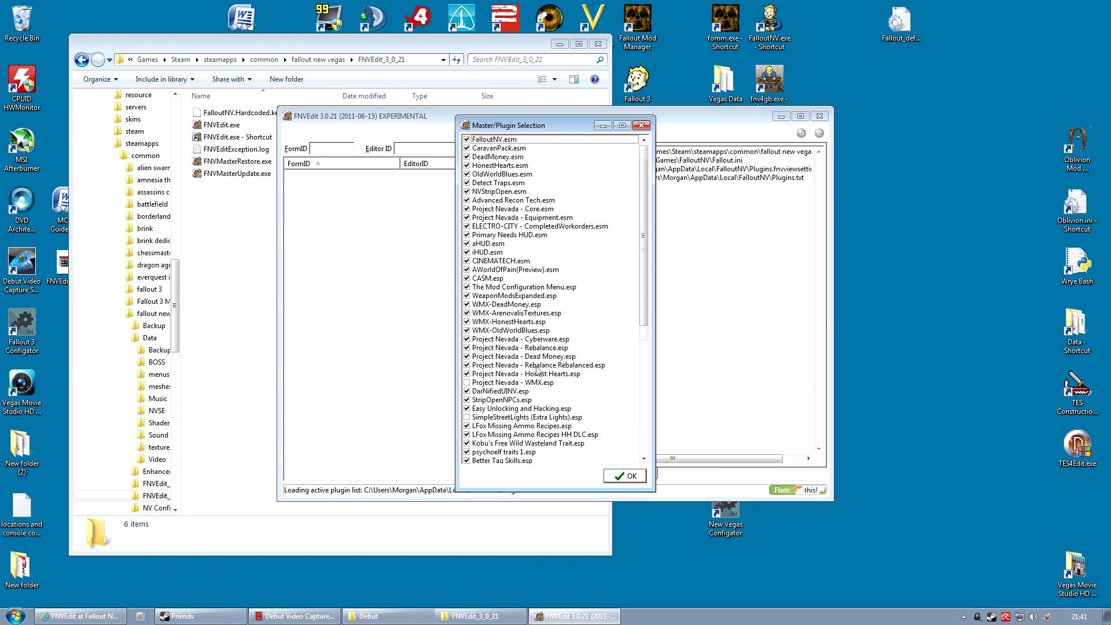
scroll(543, 363, "down", 9)
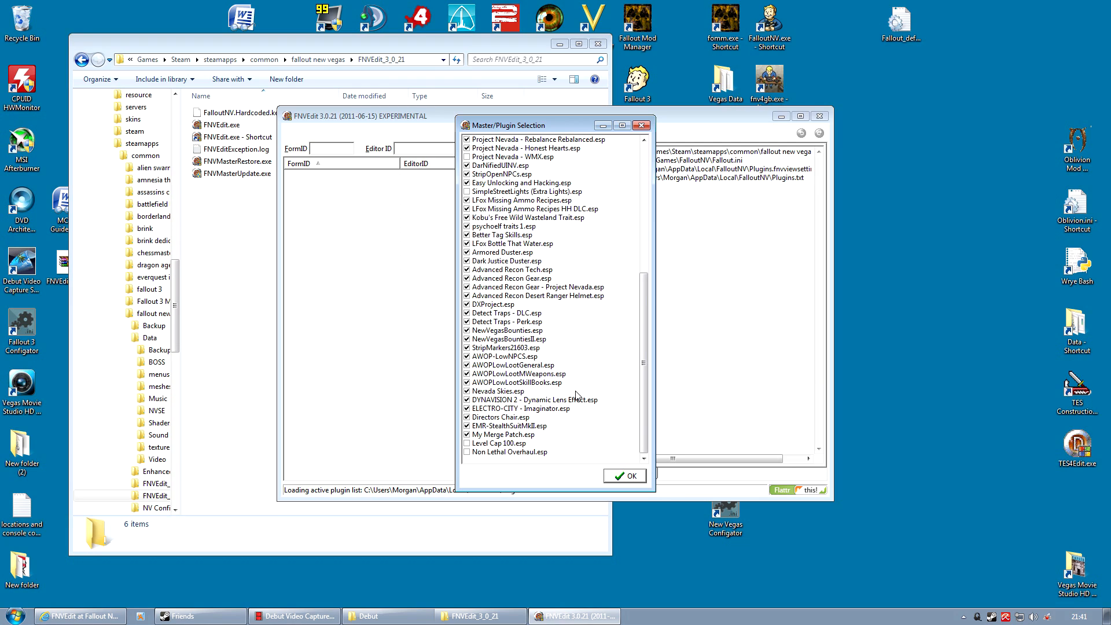
left_click(508, 333)
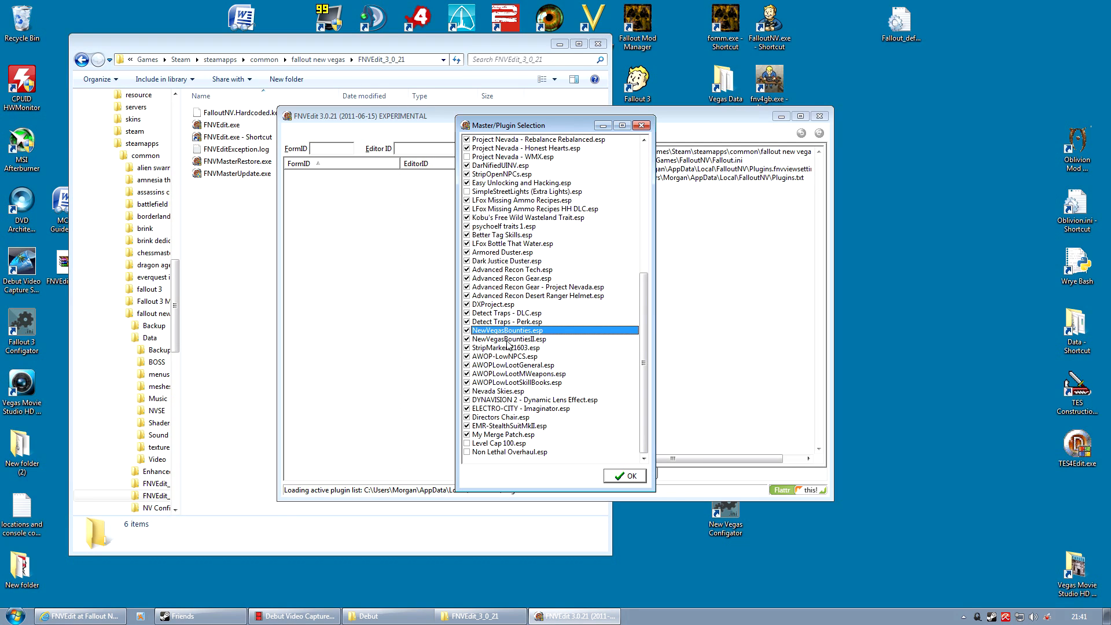
left_click(508, 340)
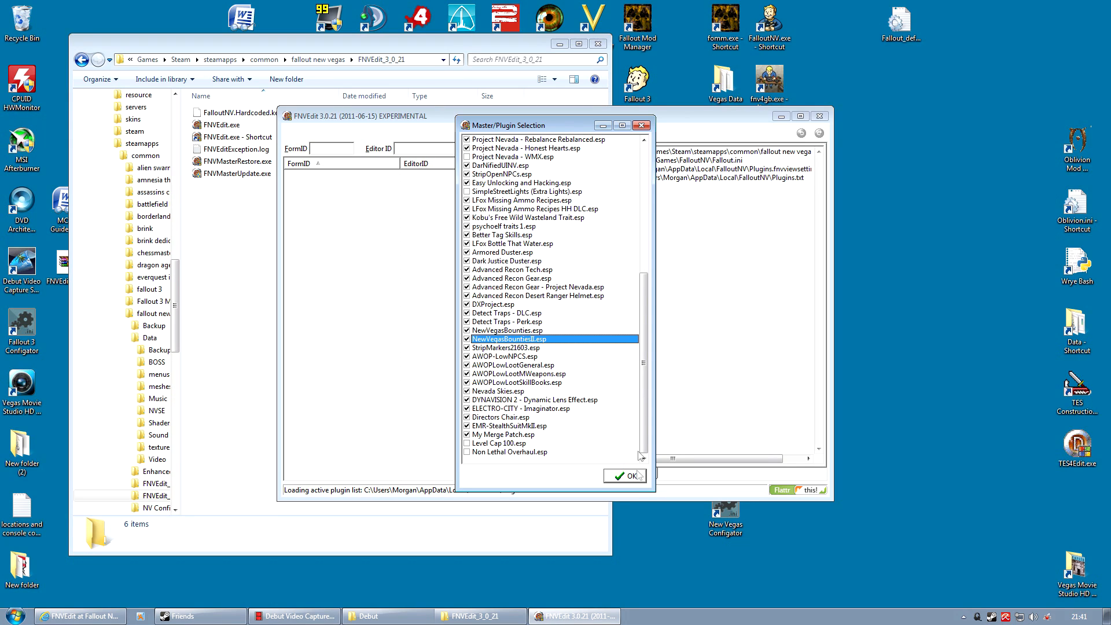
Step: Deselect all plugins in the Master/Plugin Selection, confirm the empty selection, and close FNVEdit
right_click(549, 349)
left_click(564, 368)
left_click(633, 475)
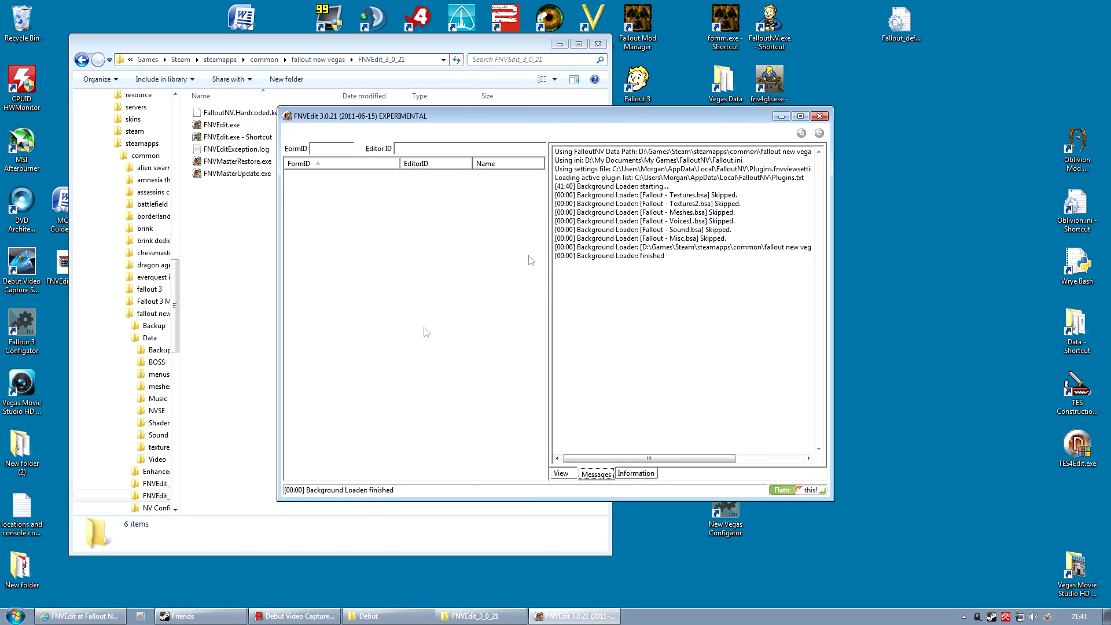
left_click(820, 117)
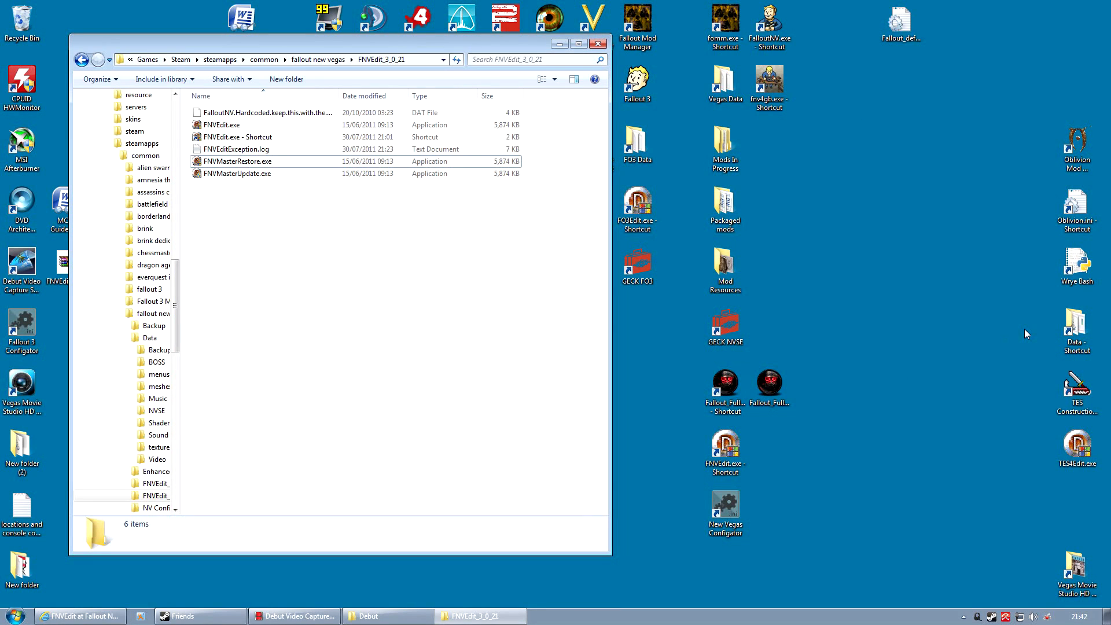